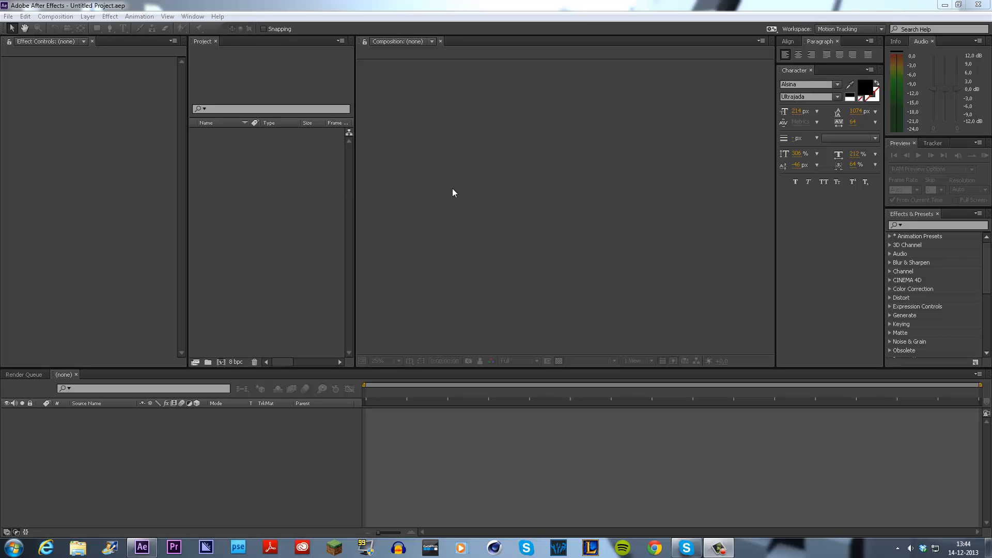
Step: Create a new HDTV 1080 25 composition with a duration of 0:00:10:05 and fit it to the viewer
{"action": "left_click", "coordinate": [59, 18]}
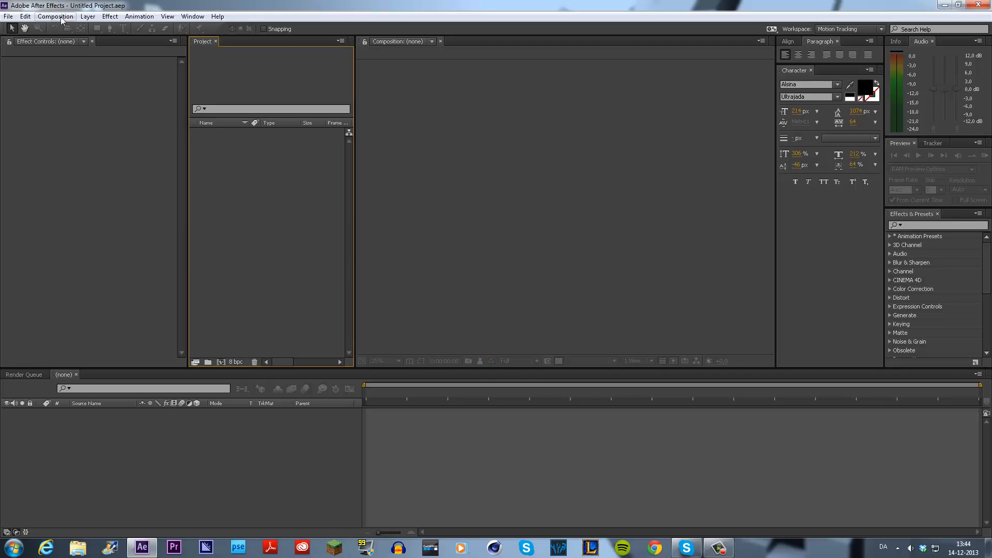
{"action": "left_click", "coordinate": [88, 29]}
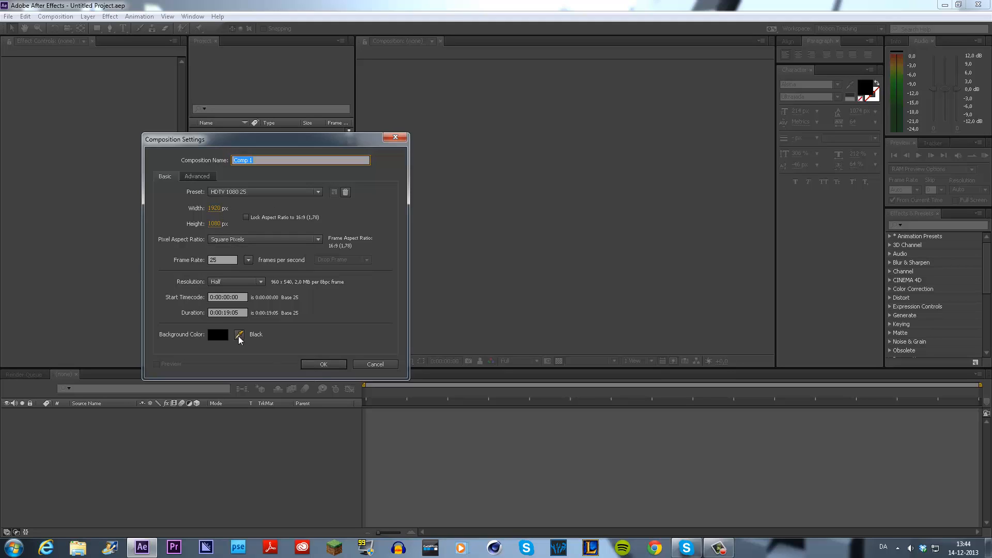
{"action": "left_click", "coordinate": [229, 312]}
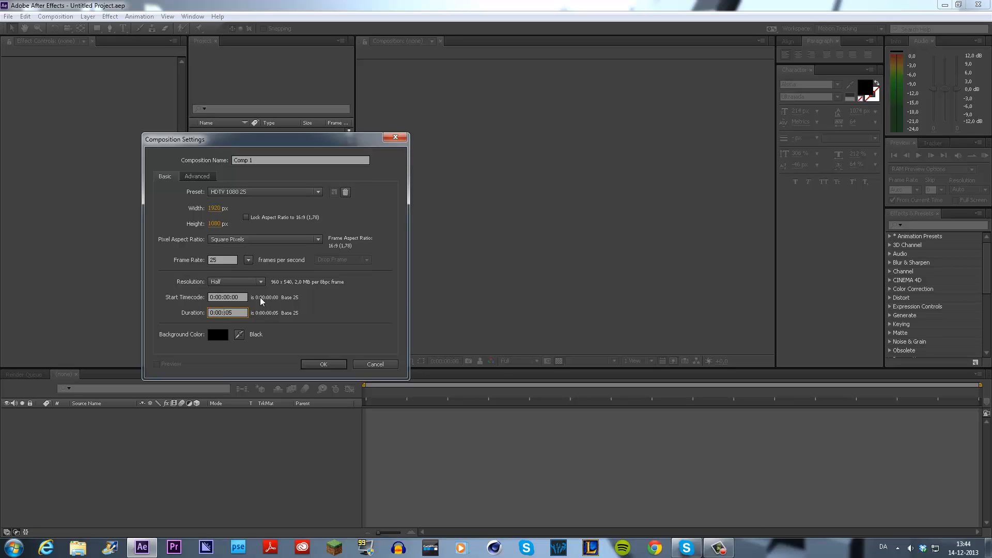
{"action": "type", "text": "10"}
{"action": "key", "text": "Return"}
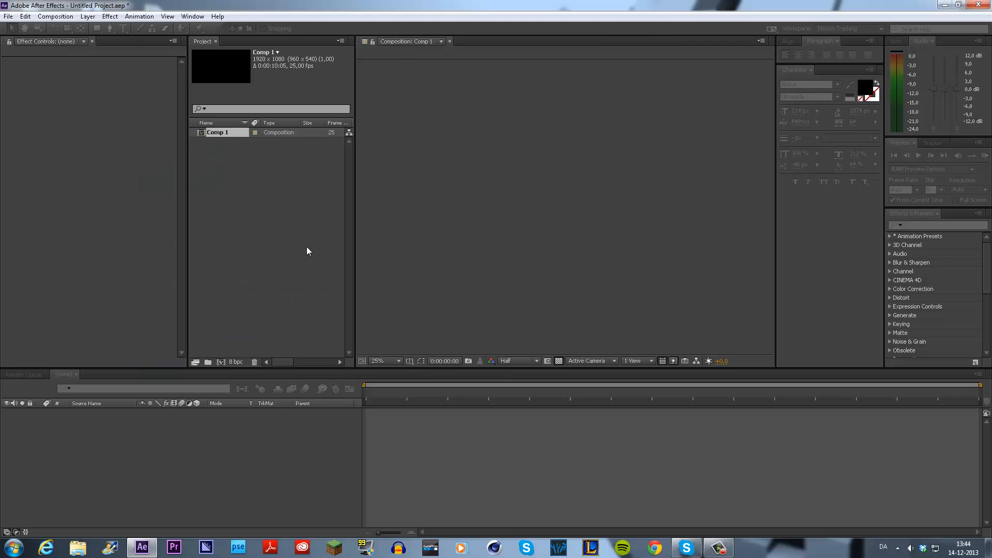
{"action": "scroll", "coordinate": [505, 244], "scroll_direction": "up", "scroll_amount": 2}
{"action": "left_click", "coordinate": [387, 361]}
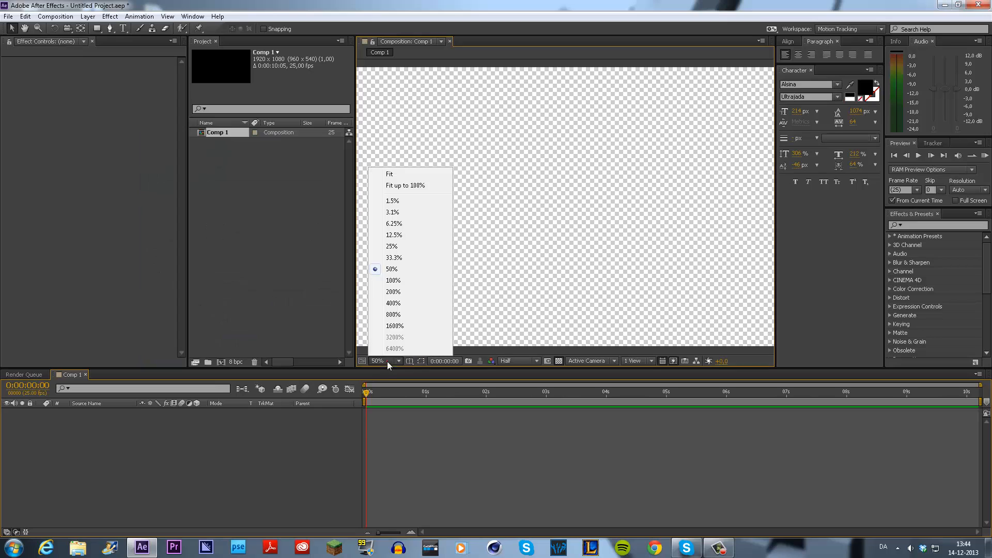
{"action": "left_click", "coordinate": [396, 171]}
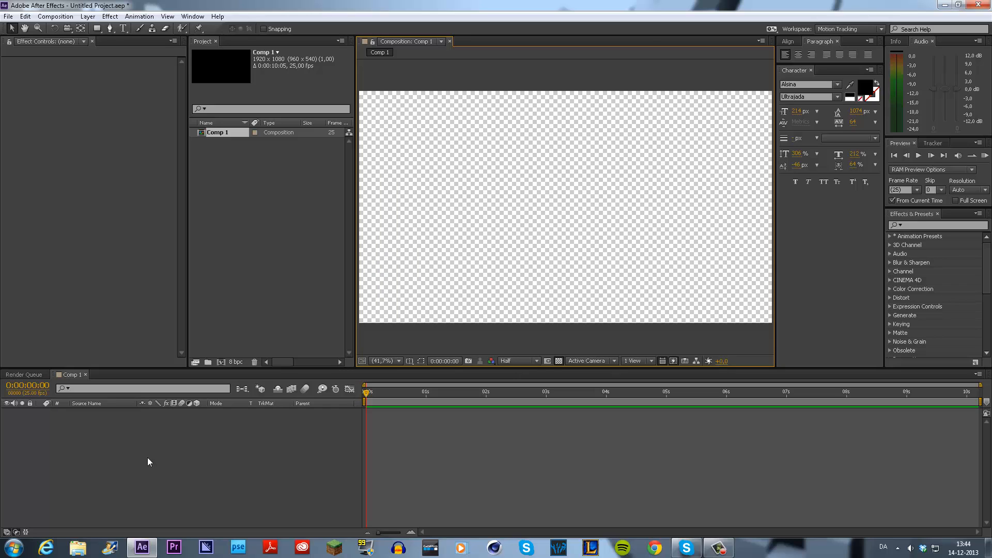
Step: Add a black solid layer named BG at the composition's size
{"action": "right_click", "coordinate": [134, 463]}
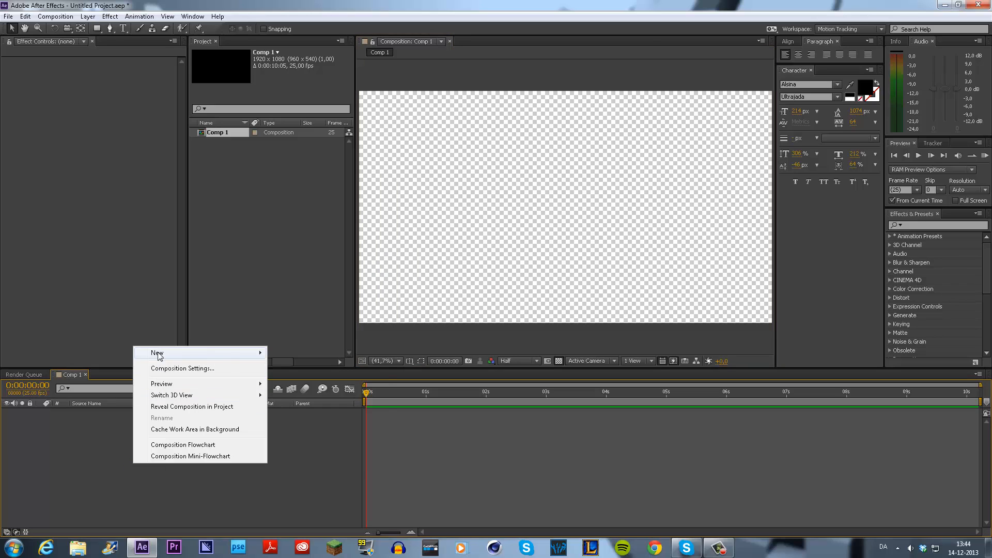
{"action": "mouse_move", "coordinate": [160, 356]}
{"action": "left_click", "coordinate": [306, 379]}
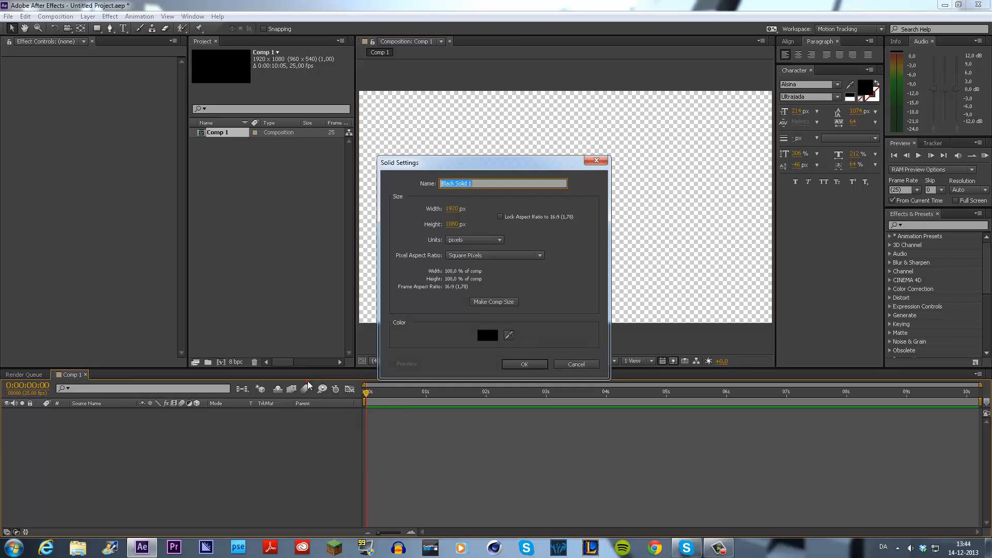
{"action": "type", "text": "BG"}
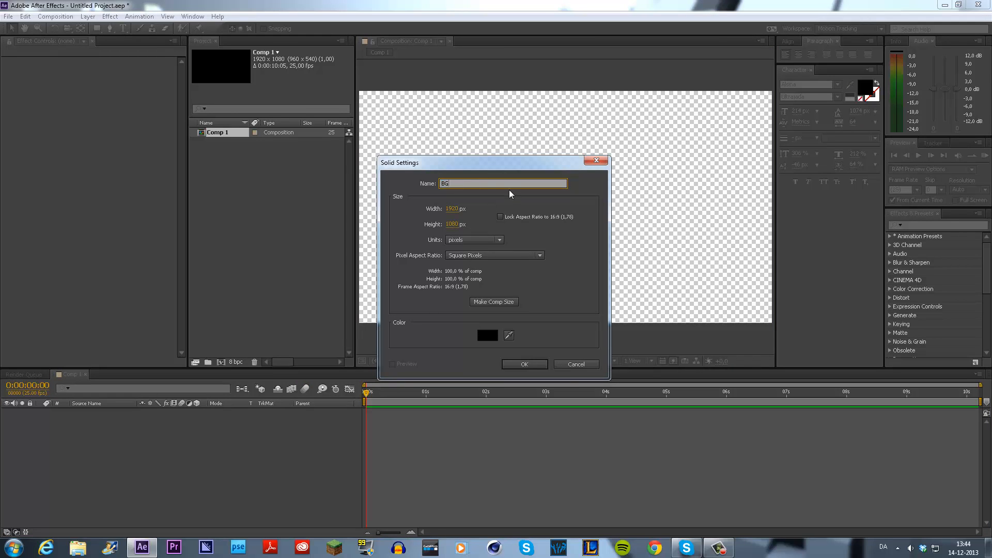
{"action": "left_click", "coordinate": [497, 303]}
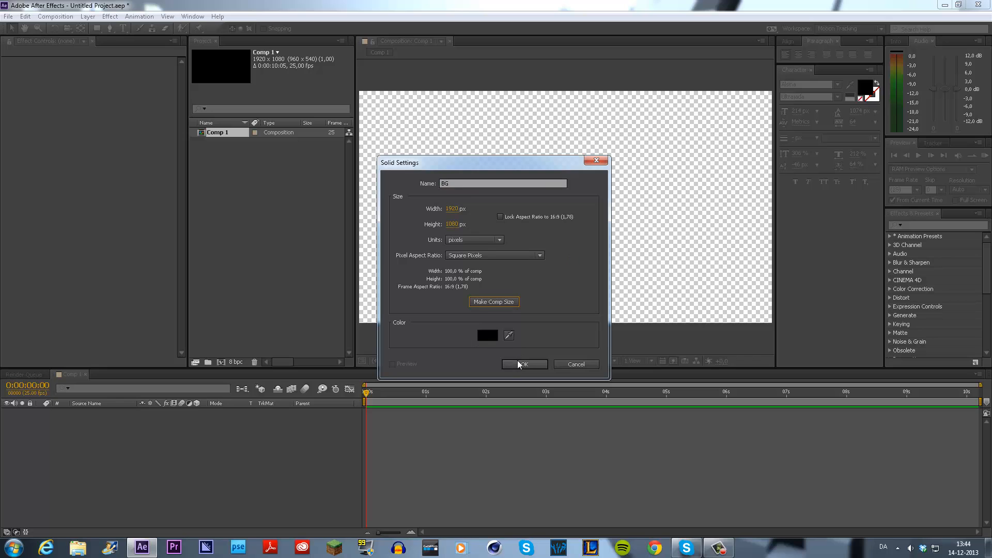
{"action": "left_click", "coordinate": [522, 364]}
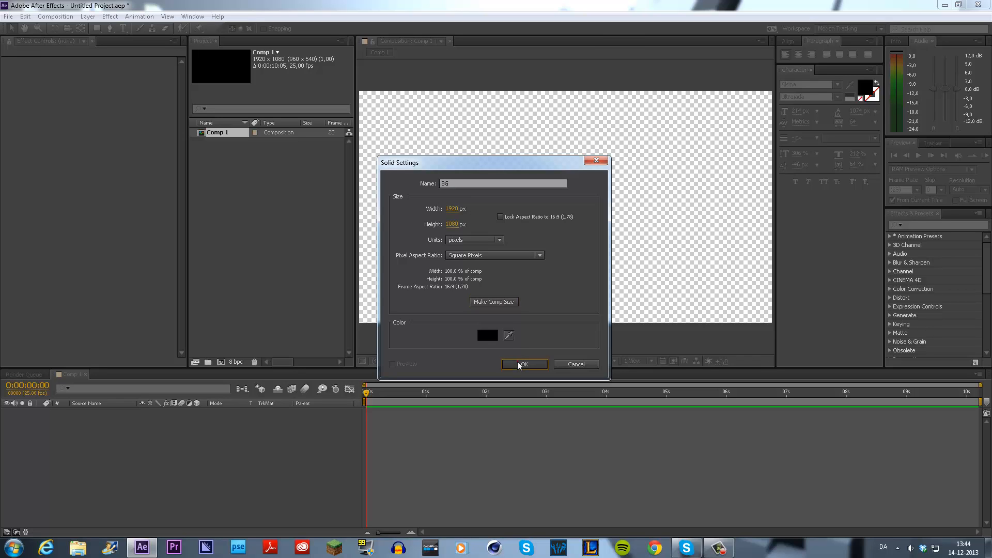
Step: Find the Gradient Ramp effect and apply it to the BG layer
{"action": "left_click", "coordinate": [923, 227]}
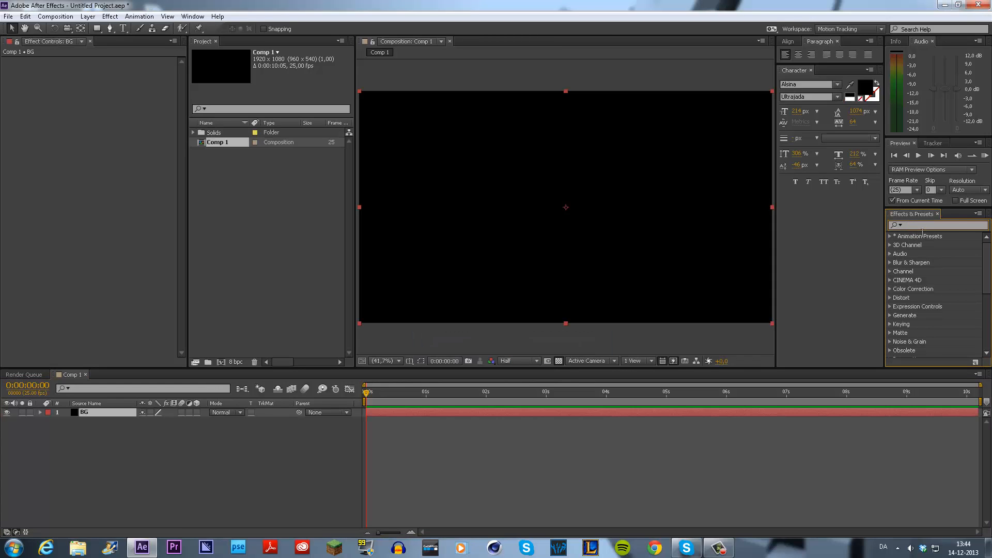
{"action": "type", "text": "Ramp"}
{"action": "left_click", "coordinate": [940, 244]}
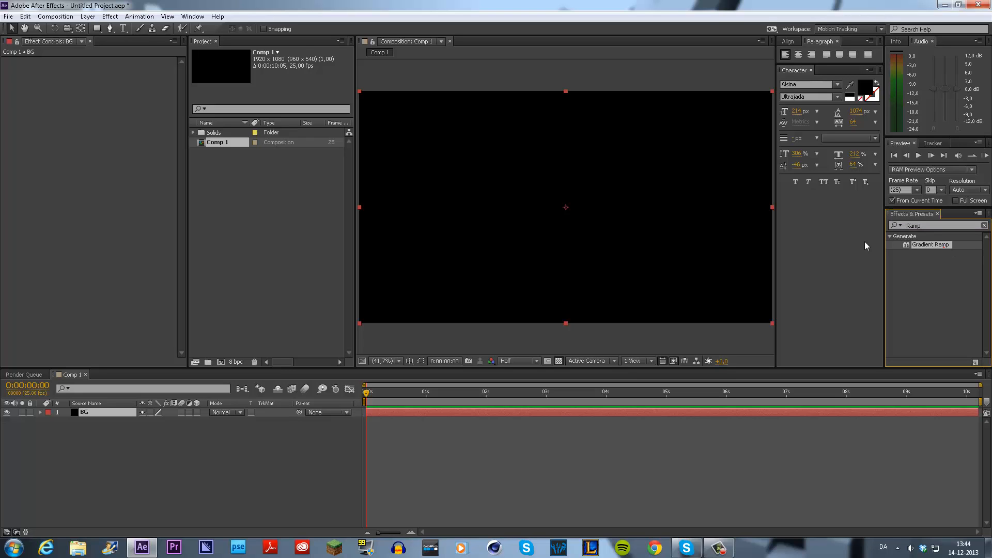
{"action": "left_click_drag", "start_coordinate": [525, 212], "coordinate": [525, 212]}
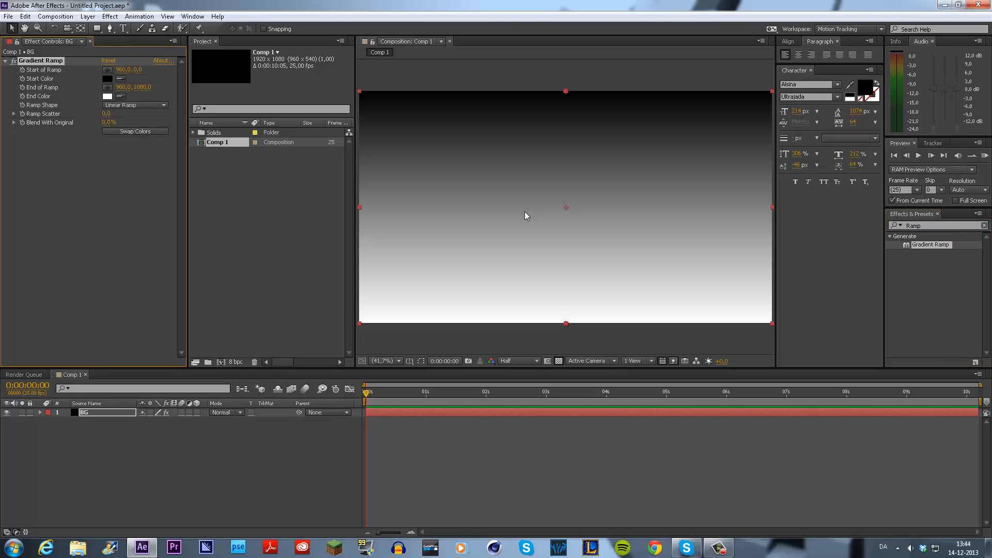
Step: Set the Gradient Ramp's start color to pale yellow E1DB95
{"action": "left_click", "coordinate": [107, 78]}
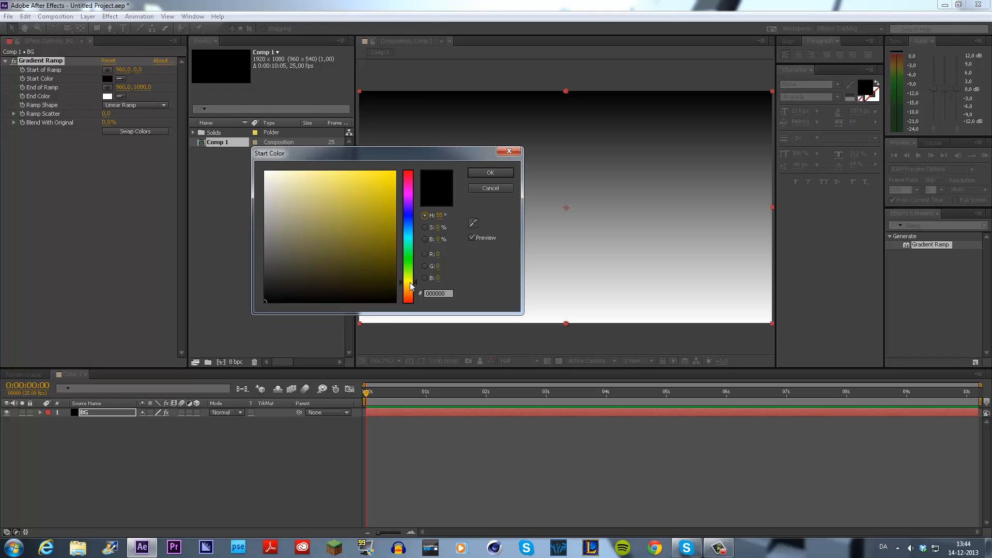
{"action": "left_click_drag", "start_coordinate": [415, 292], "coordinate": [414, 282]}
{"action": "left_click_drag", "start_coordinate": [306, 191], "coordinate": [308, 186]}
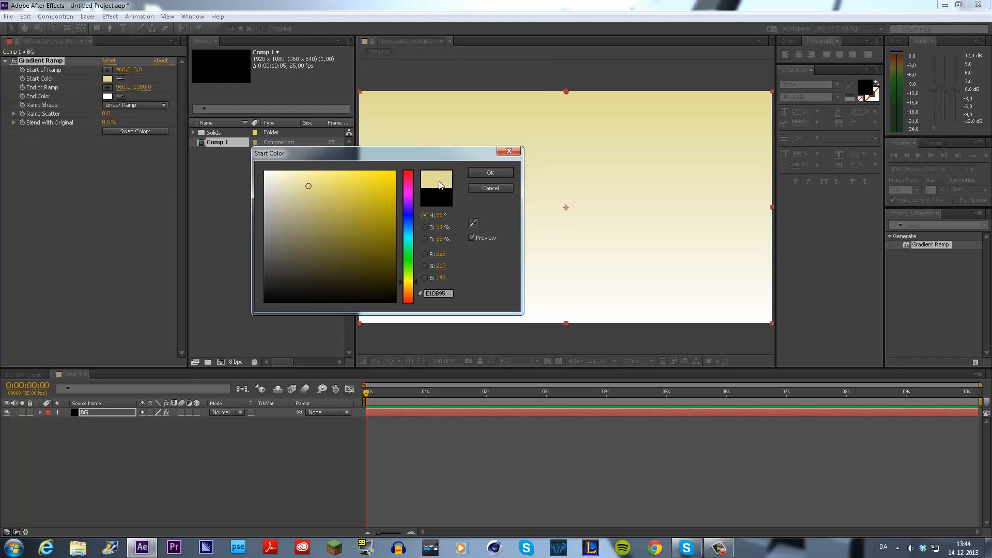
{"action": "left_click", "coordinate": [489, 174]}
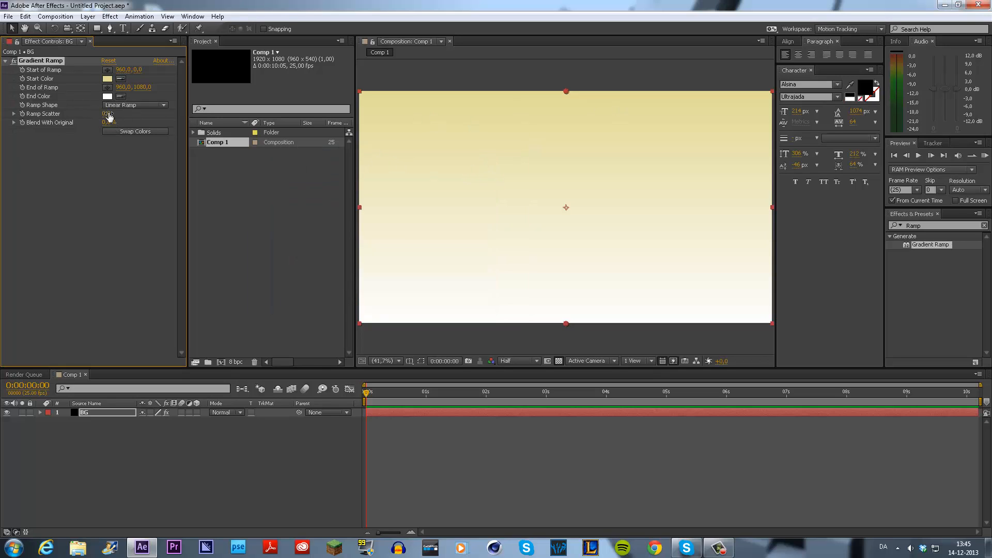
Step: Set the ramp scatter to 23,8 and swap the ramp colors so the background runs from white down to yellow
{"action": "left_click_drag", "start_coordinate": [106, 113], "coordinate": [304, 124]}
{"action": "left_click", "coordinate": [124, 132]}
{"action": "left_click", "coordinate": [125, 132]}
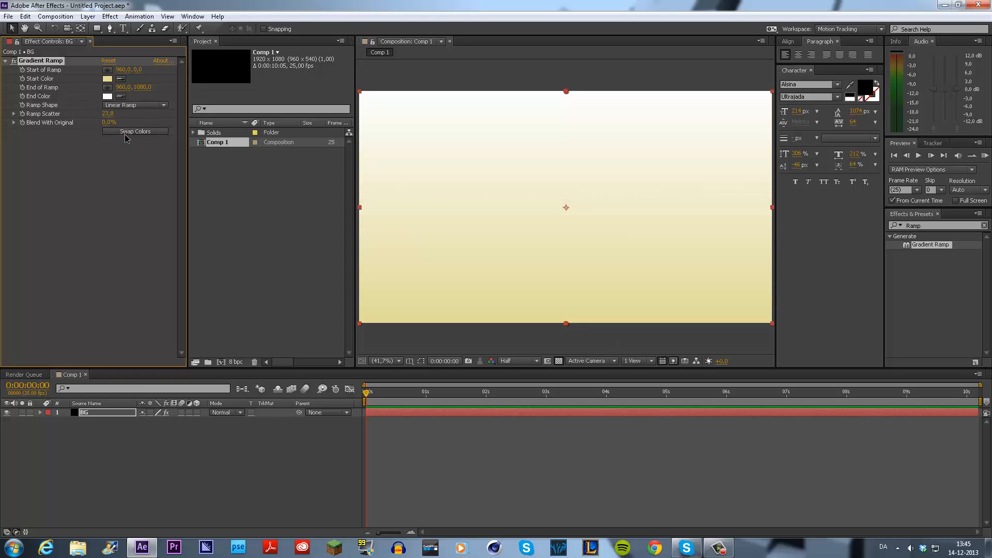
{"action": "left_click", "coordinate": [125, 132]}
{"action": "left_click", "coordinate": [535, 60]}
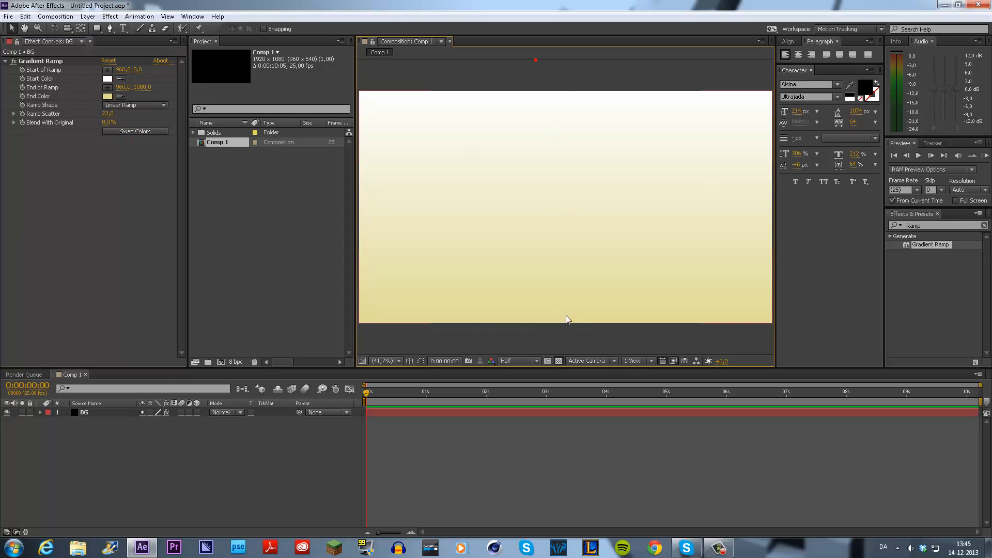
Step: Add a new text layer and reduce its font size to 62 px
{"action": "right_click", "coordinate": [144, 472]}
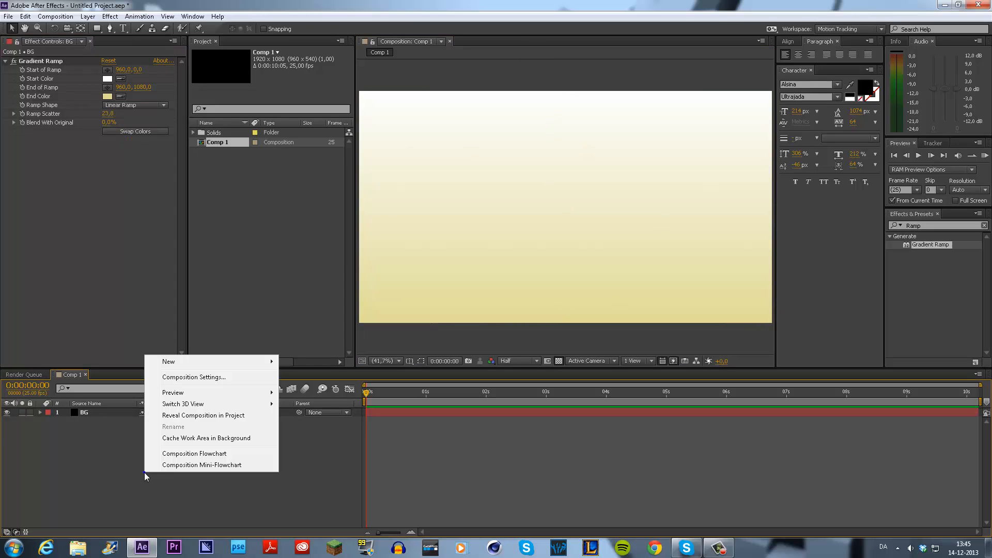
{"action": "mouse_move", "coordinate": [165, 362]}
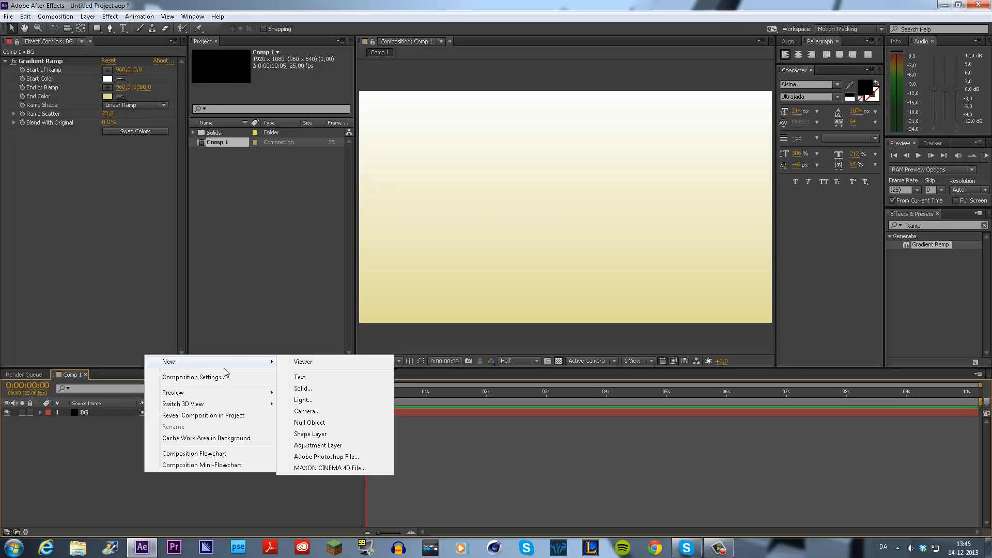
{"action": "left_click", "coordinate": [320, 377]}
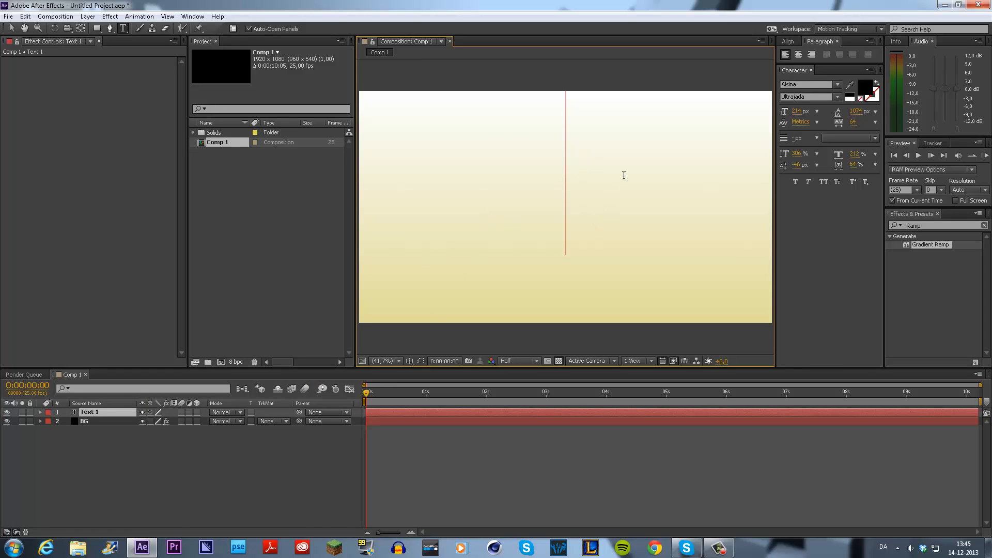
{"action": "left_click_drag", "start_coordinate": [795, 111], "coordinate": [741, 135]}
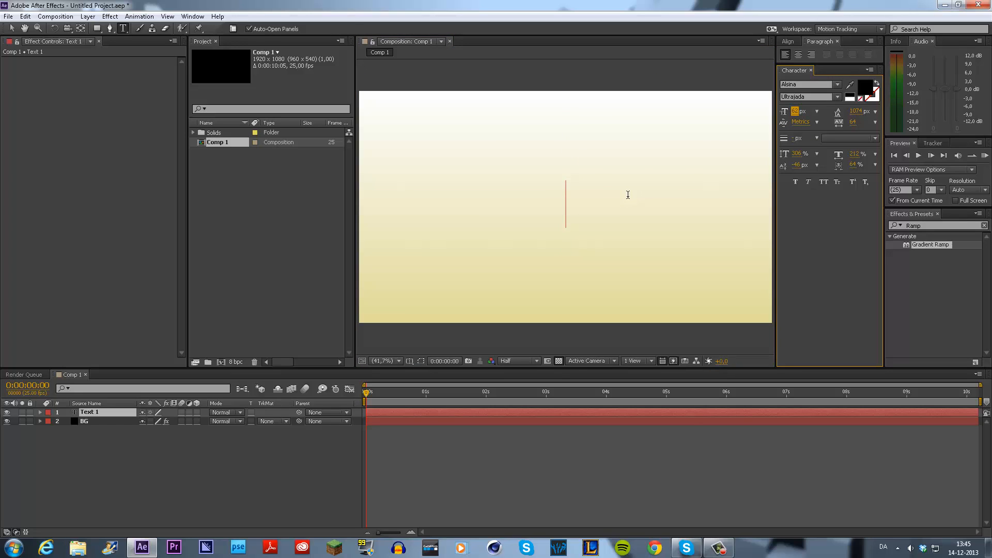
{"action": "type", "text": "Swin"}
{"action": "key", "text": "BackSpace"}
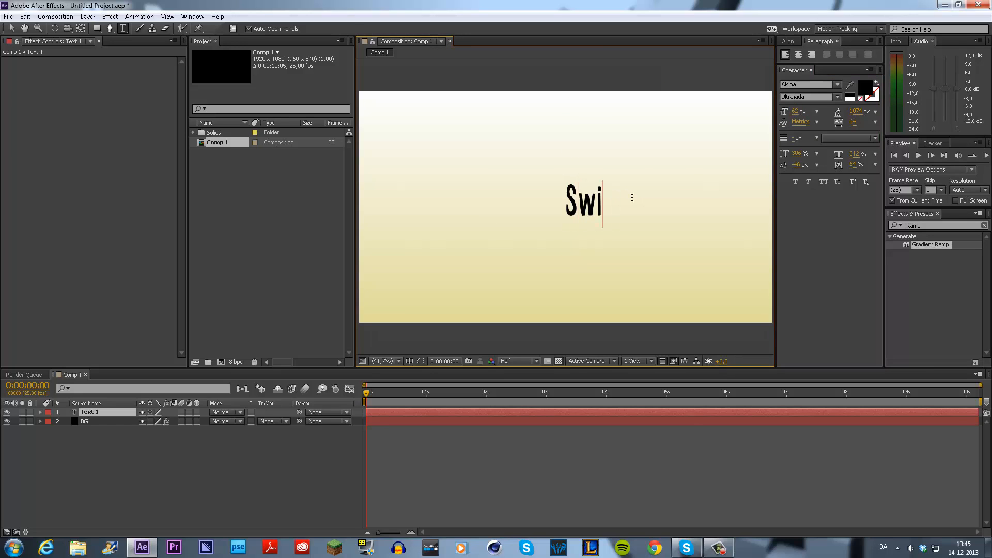
{"action": "type", "text": "nging"}
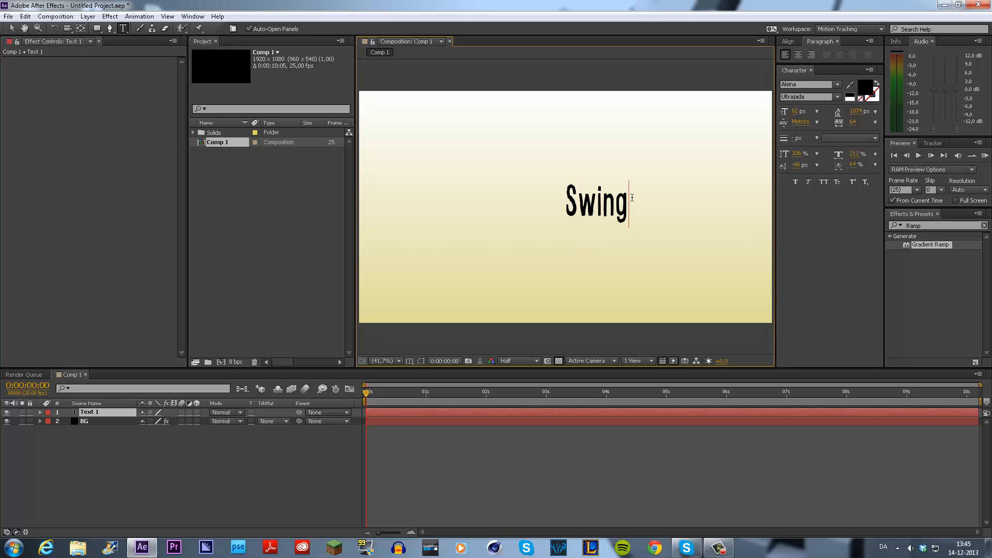
{"action": "key", "text": "BackSpace"}
{"action": "key", "text": "BackSpace"}
{"action": "key", "text": "BackSpace"}
{"action": "key", "text": "BackSpace"}
{"action": "key", "text": "BackSpace"}
{"action": "key", "text": "BackSpace"}
{"action": "key", "text": "BackSpace"}
{"action": "key", "text": "BackSpace"}
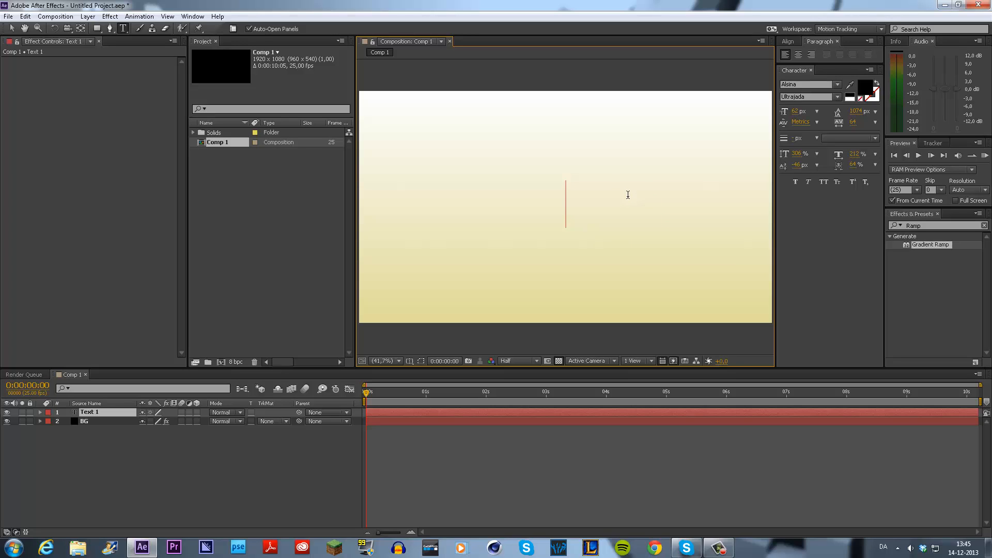
Step: Enter the text "Awesome" and move it to the upper middle of the composition
{"action": "type", "text": "Aweseom"}
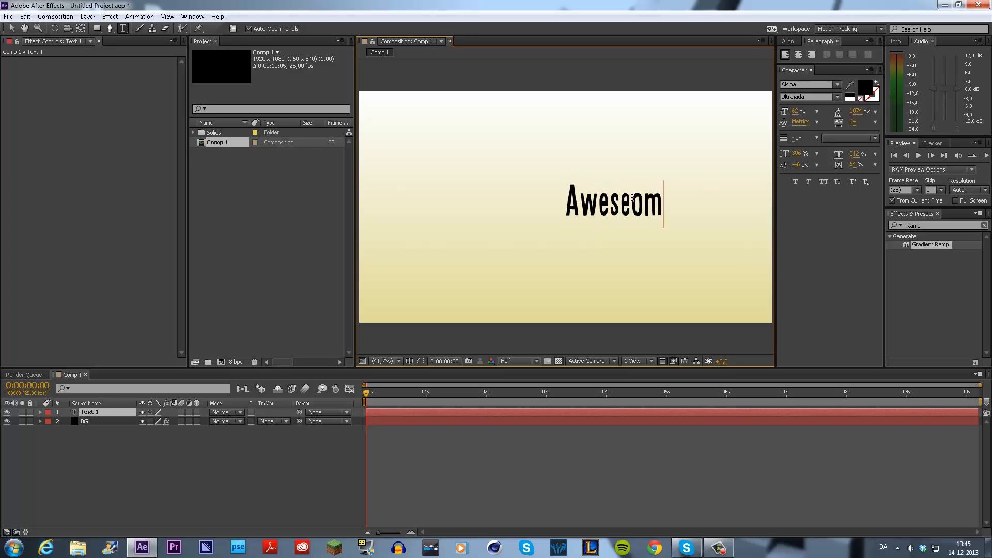
{"action": "key", "text": "BackSpace"}
{"action": "key", "text": "BackSpace"}
{"action": "key", "text": "BackSpace"}
{"action": "type", "text": "ome"}
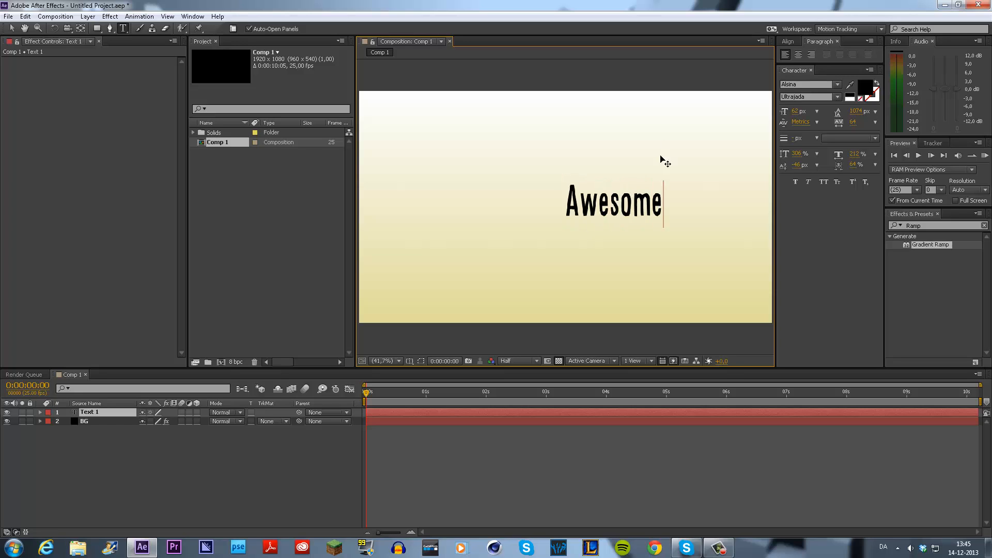
{"action": "left_click_drag", "start_coordinate": [654, 147], "coordinate": [573, 86]}
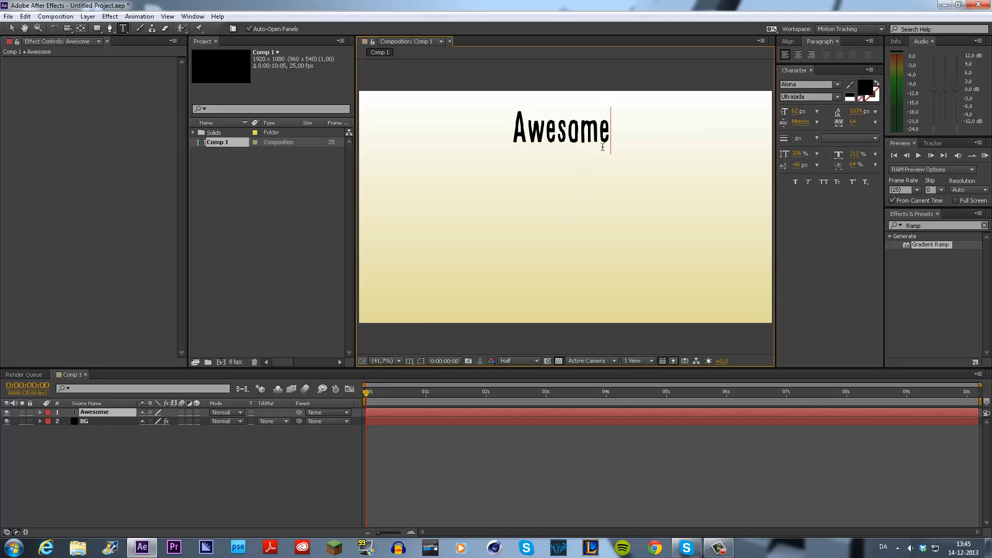
Step: Extend the text to "Awesomeness" and nudge it slightly left and down near the top of the frame
{"action": "left_click", "coordinate": [200, 443]}
{"action": "left_click", "coordinate": [98, 412]}
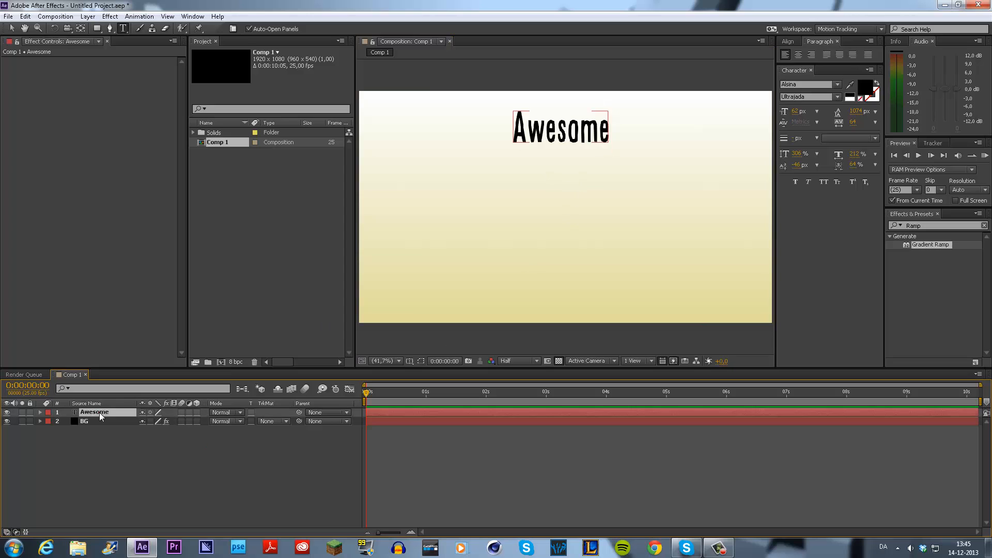
{"action": "left_click", "coordinate": [611, 132]}
{"action": "type", "text": "ness"}
{"action": "left_click", "coordinate": [615, 72]}
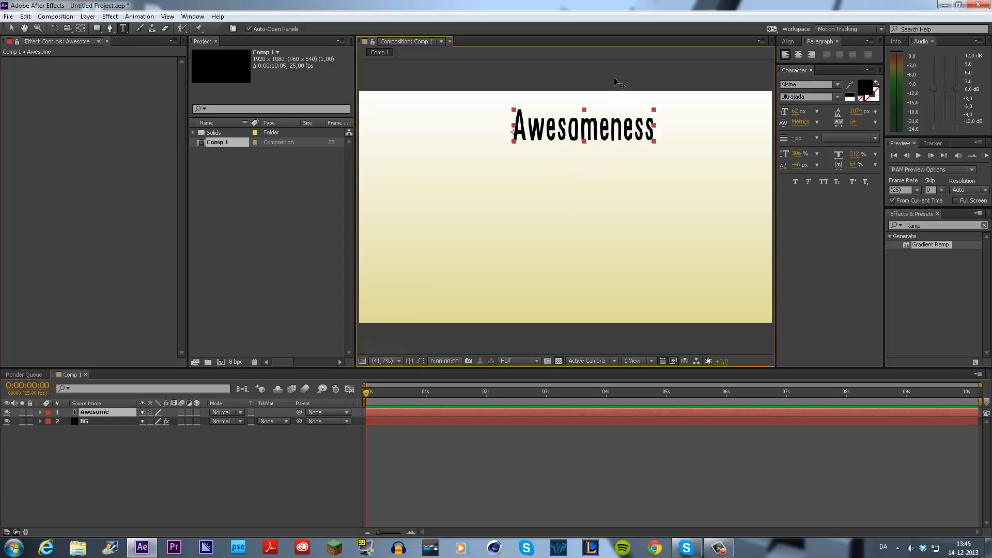
{"action": "left_click_drag", "start_coordinate": [630, 85], "coordinate": [625, 89]}
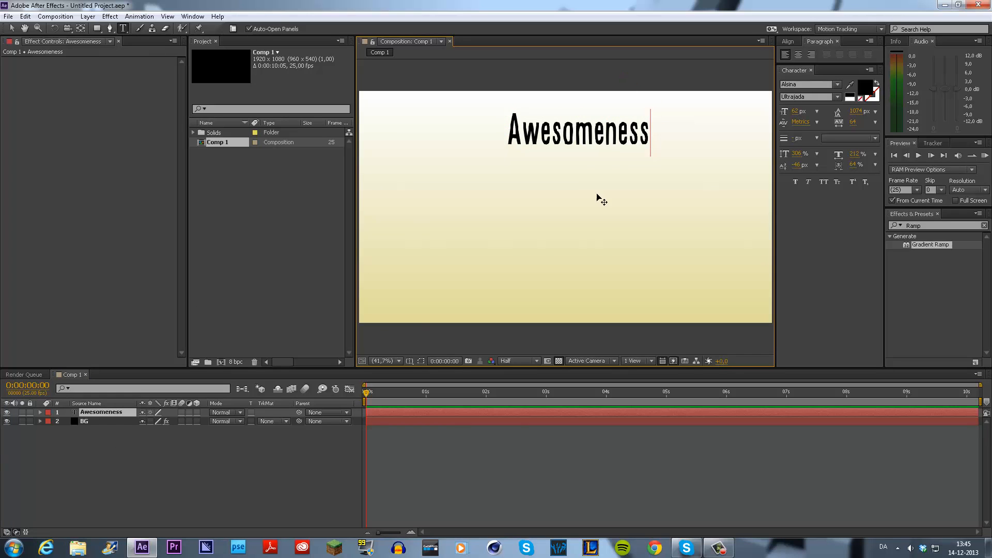
{"action": "left_click", "coordinate": [223, 469]}
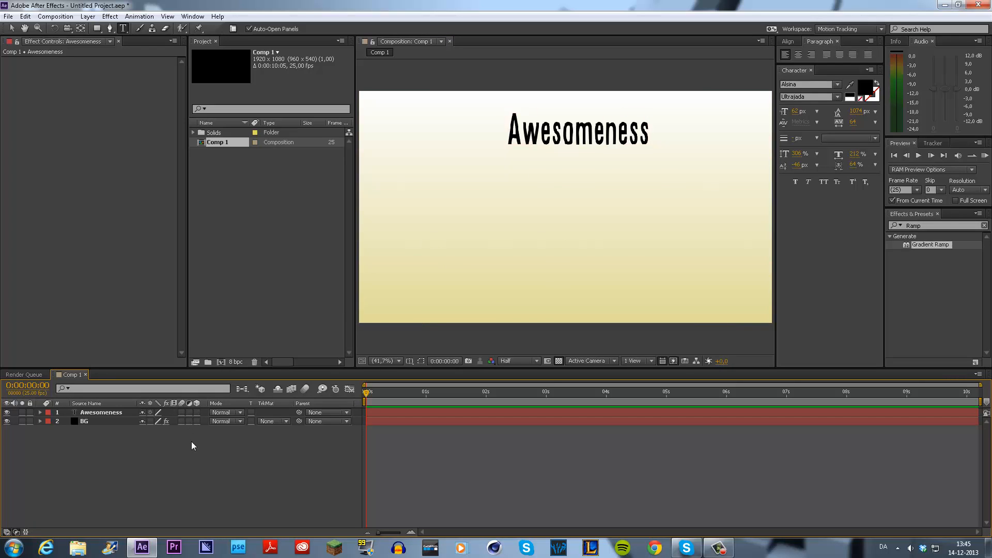
Step: Turn the Awesomeness text layer into a 3D layer
{"action": "left_click", "coordinate": [197, 412]}
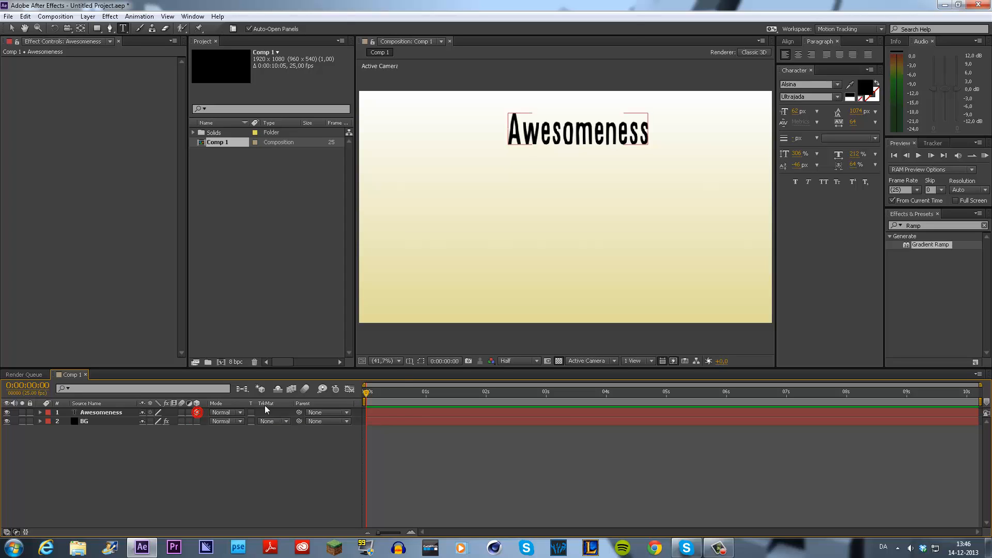
{"action": "left_click", "coordinate": [571, 143]}
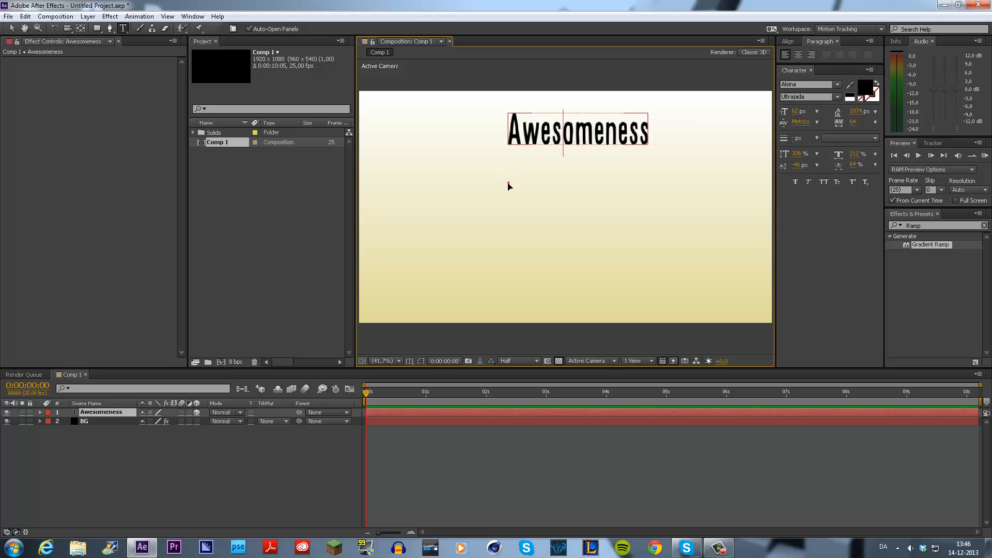
Step: Set the Awesomeness layer's anchor point to 322, -102 at the text's top centre and shift its X position to 958.4
{"action": "left_click", "coordinate": [11, 28]}
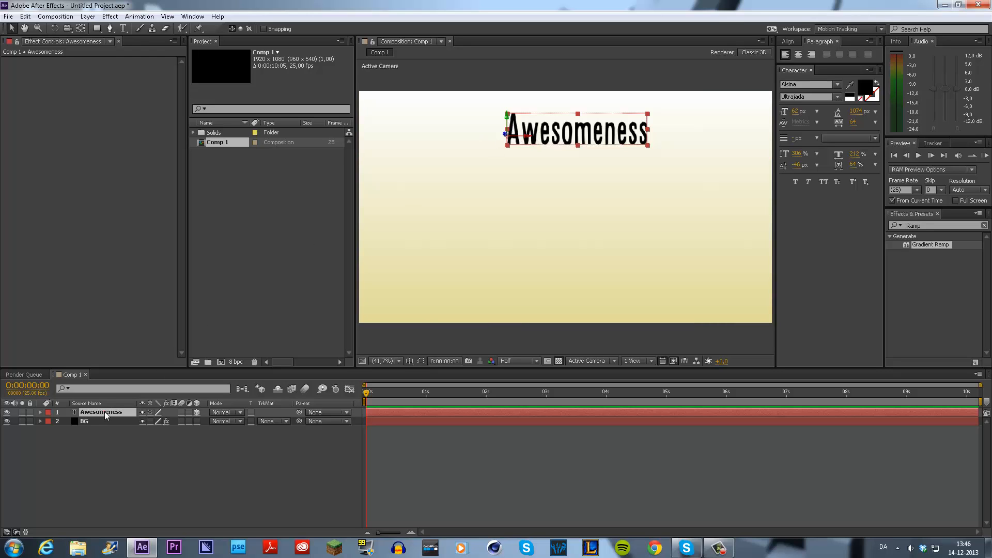
{"action": "left_click", "coordinate": [110, 412]}
{"action": "key", "text": "a"}
{"action": "left_click_drag", "start_coordinate": [150, 426], "coordinate": [298, 408]}
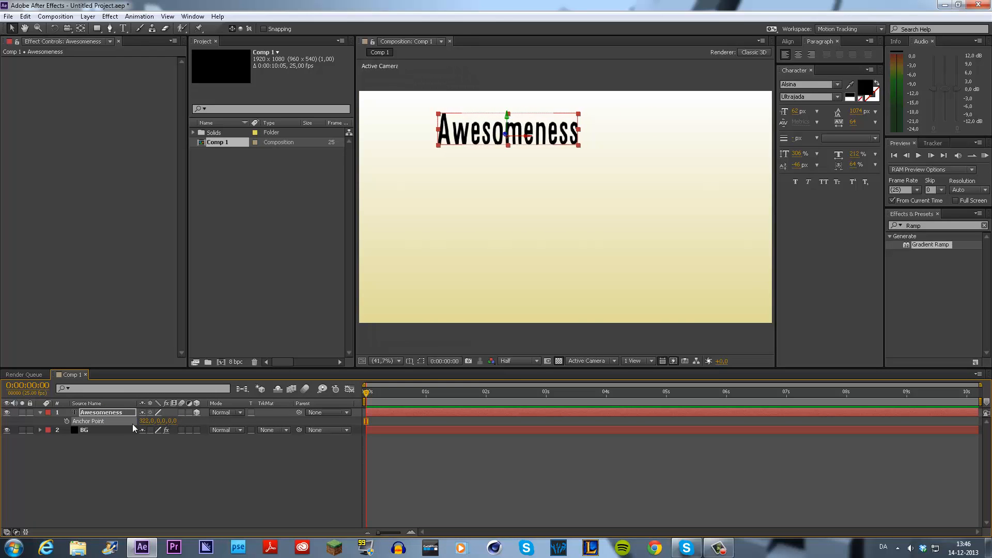
{"action": "left_click_drag", "start_coordinate": [158, 421], "coordinate": [110, 423]}
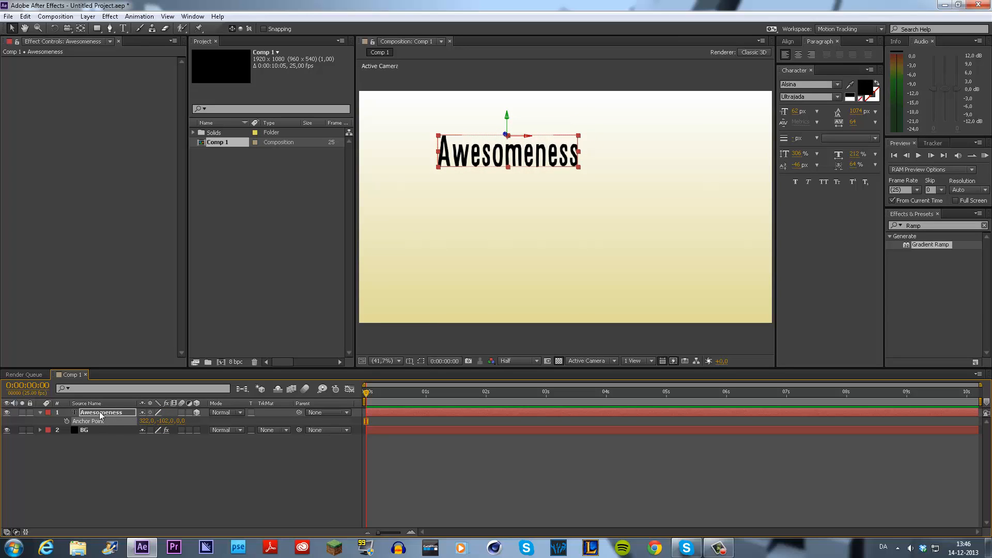
{"action": "key", "text": "p"}
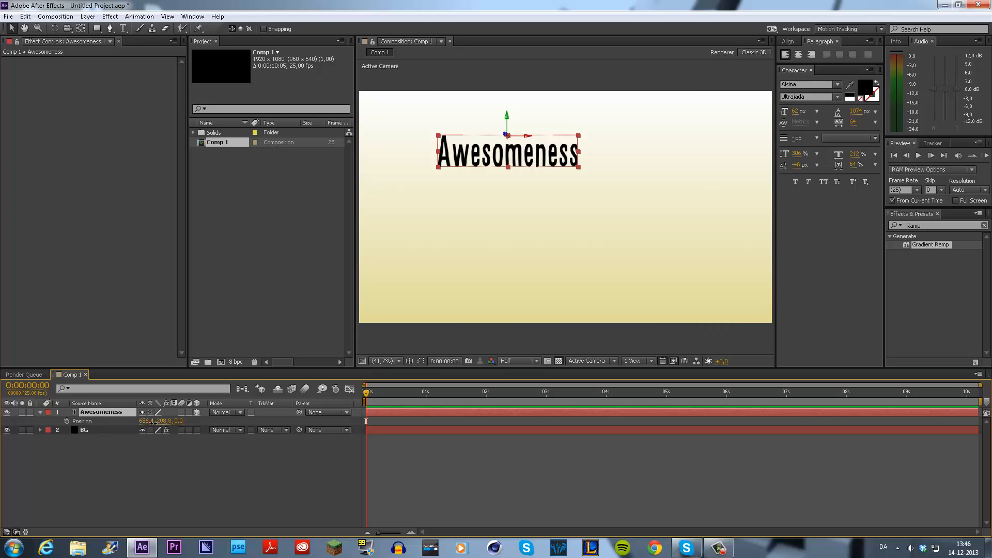
{"action": "left_click_drag", "start_coordinate": [146, 421], "coordinate": [296, 425]}
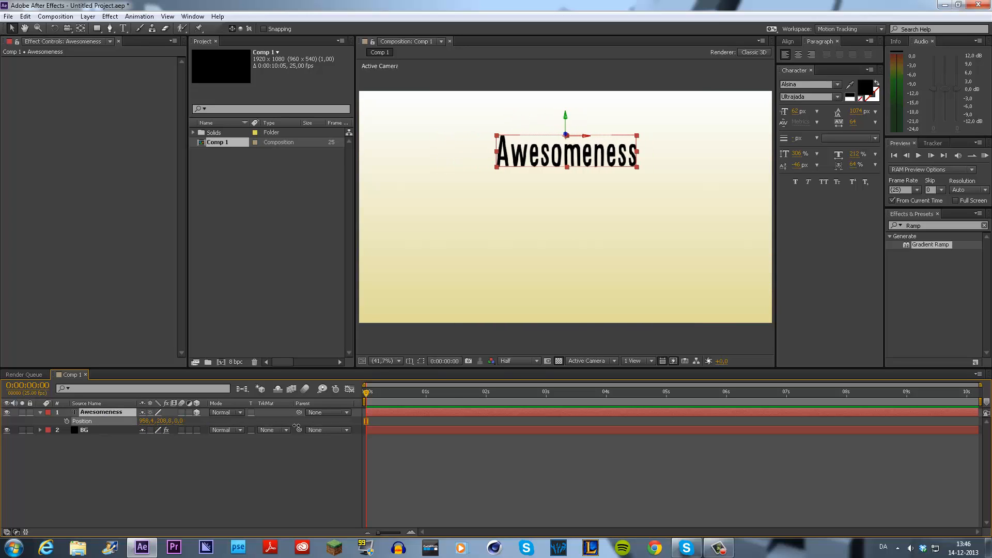
Step: Try to align the Awesomeness layer to the composition's left edge
{"action": "left_click", "coordinate": [788, 44]}
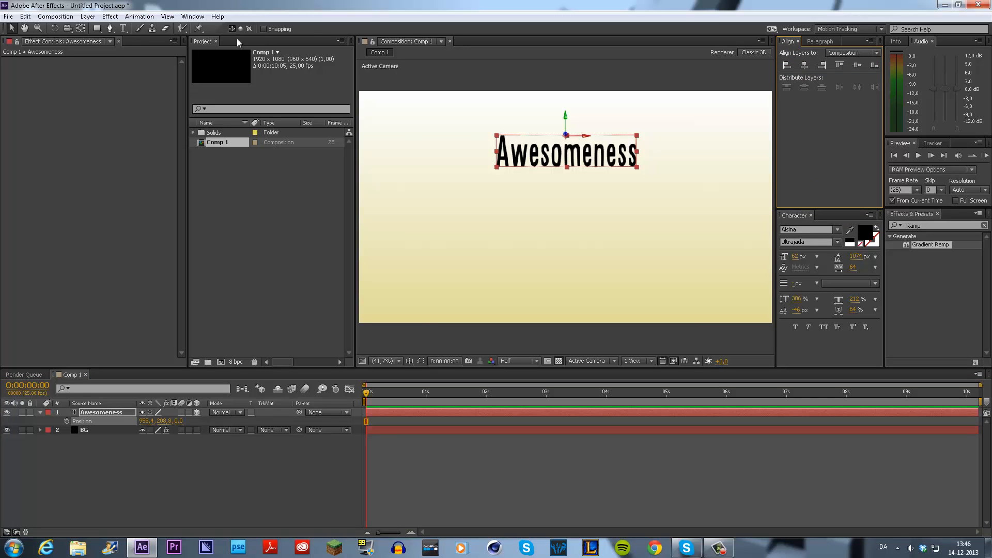
{"action": "left_click", "coordinate": [786, 66]}
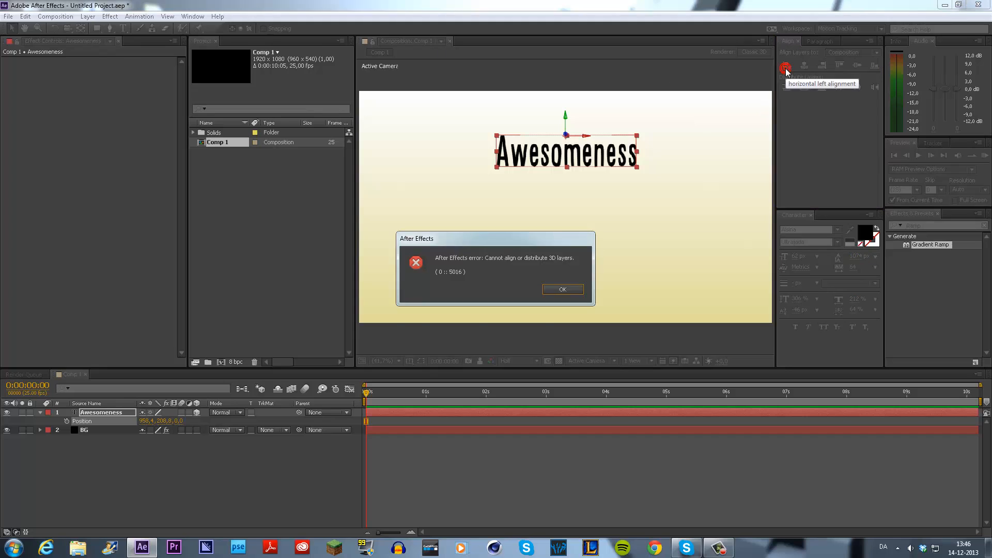
{"action": "left_click", "coordinate": [563, 289]}
{"action": "left_click", "coordinate": [819, 41]}
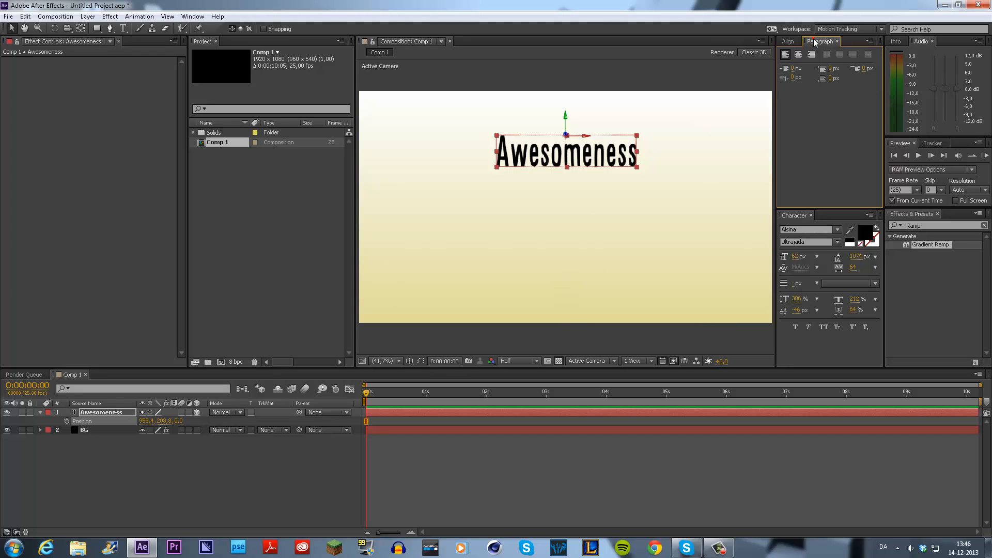
{"action": "left_click_drag", "start_coordinate": [823, 213], "coordinate": [822, 91]}
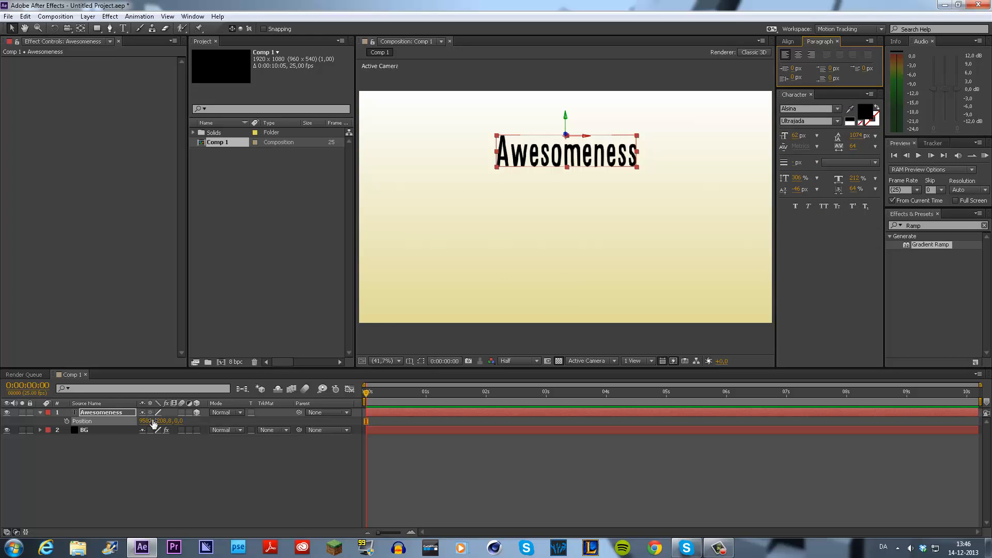
Step: Scale the Awesomeness layer to 146% and place it near the frame's top at position 956.4, 60.8
{"action": "left_click_drag", "start_coordinate": [148, 421], "coordinate": [176, 421]}
{"action": "key", "text": "s"}
{"action": "left_click", "coordinate": [114, 413]}
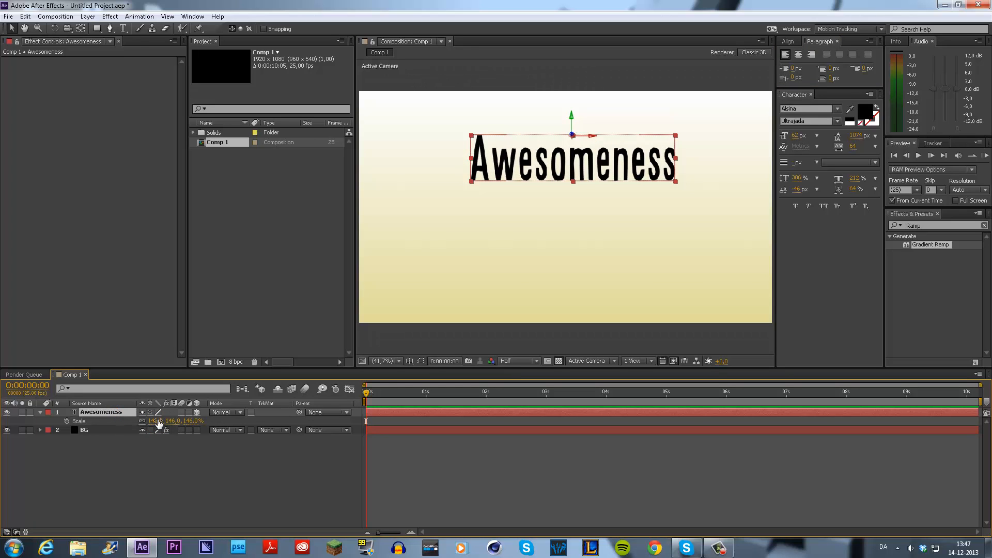
{"action": "key", "text": "p"}
{"action": "mouse_move", "coordinate": [150, 421]}
{"action": "left_mouse_down"}
{"action": "mouse_move", "coordinate": [164, 421]}
{"action": "mouse_move", "coordinate": [95, 418]}
{"action": "mouse_move", "coordinate": [146, 421]}
{"action": "mouse_move", "coordinate": [137, 422]}
{"action": "left_mouse_up"}
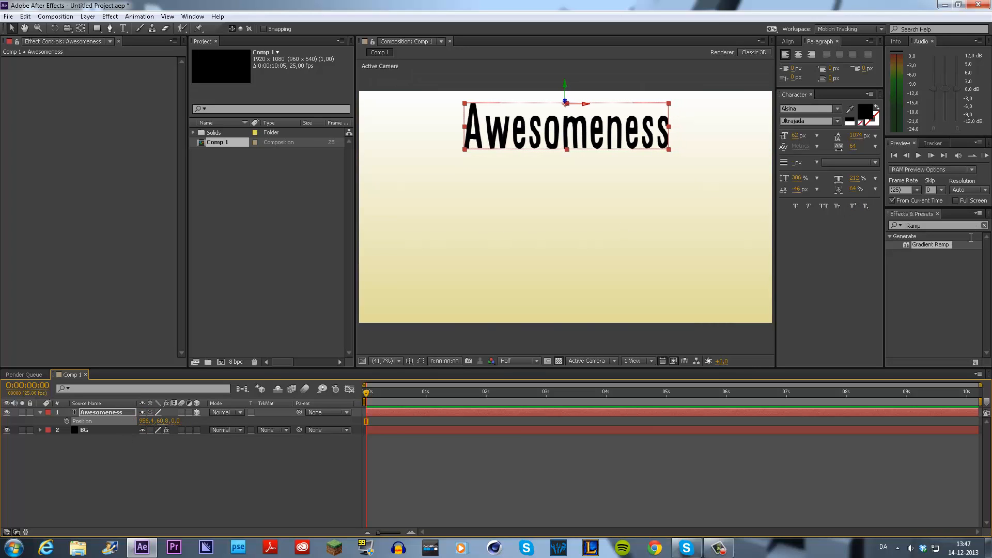
Step: Find the Drop Shadow effect and apply it to the Awesomeness text layer
{"action": "left_click", "coordinate": [959, 225]}
{"action": "key", "text": "BackSpace"}
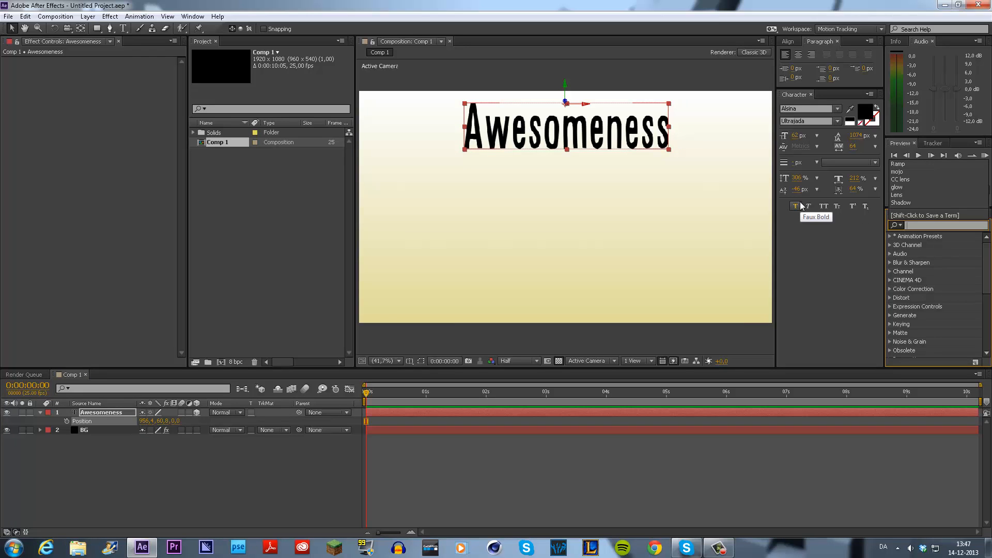
{"action": "type", "text": "Drop Sha"}
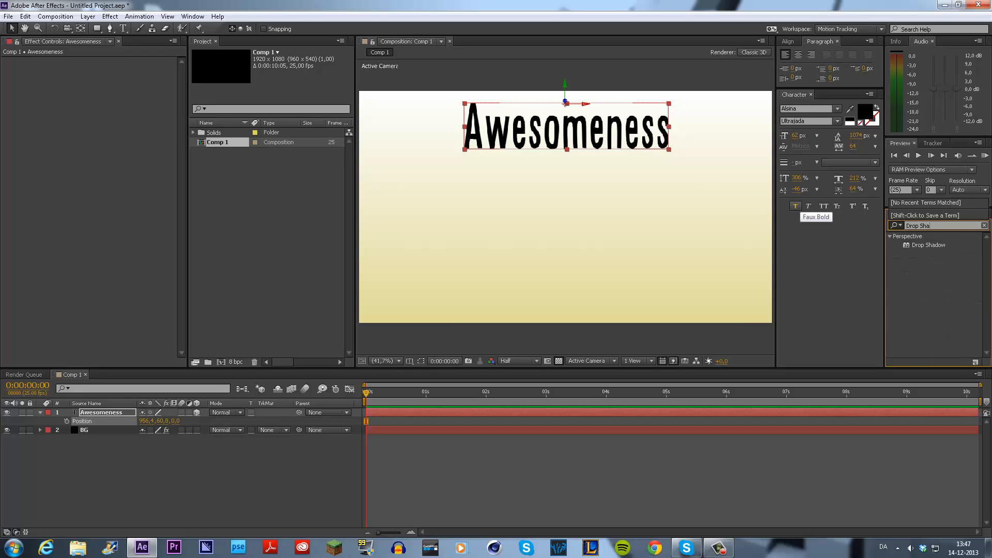
{"action": "left_click_drag", "start_coordinate": [926, 254], "coordinate": [101, 414]}
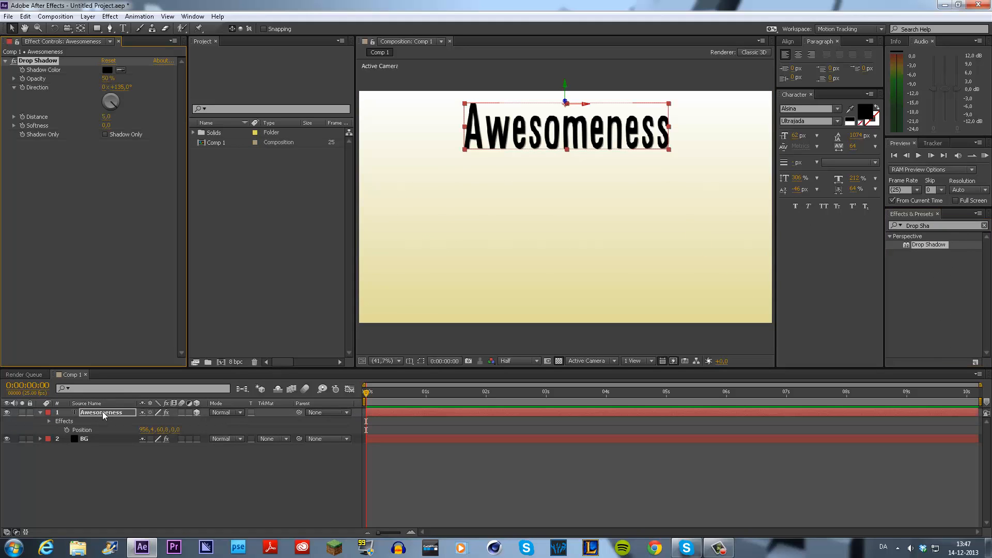
Step: Set the drop shadow's softness to 86 and its direction to 174°, and deselect the layer
{"action": "left_click_drag", "start_coordinate": [115, 113], "coordinate": [161, 122]}
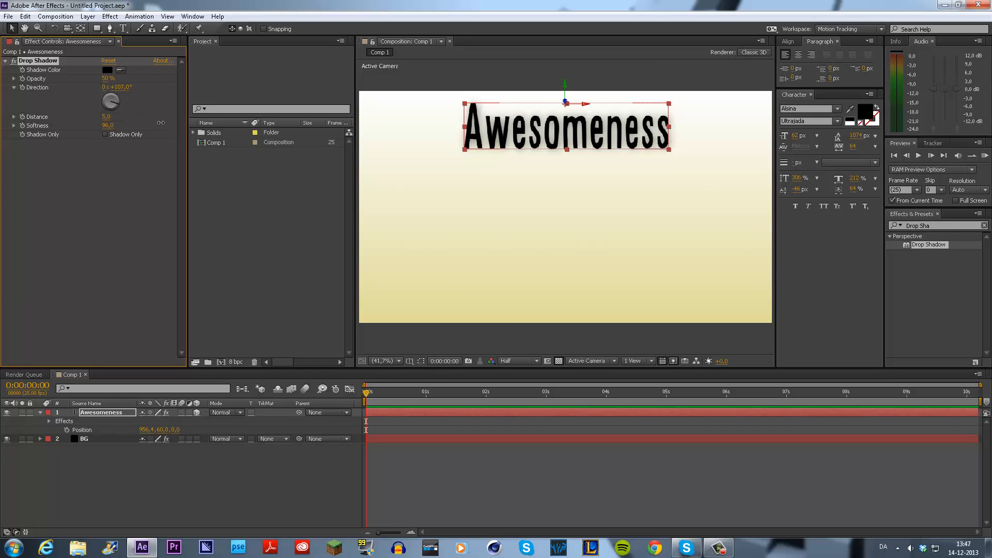
{"action": "left_click_drag", "start_coordinate": [114, 101], "coordinate": [112, 112]}
{"action": "left_click", "coordinate": [442, 83]}
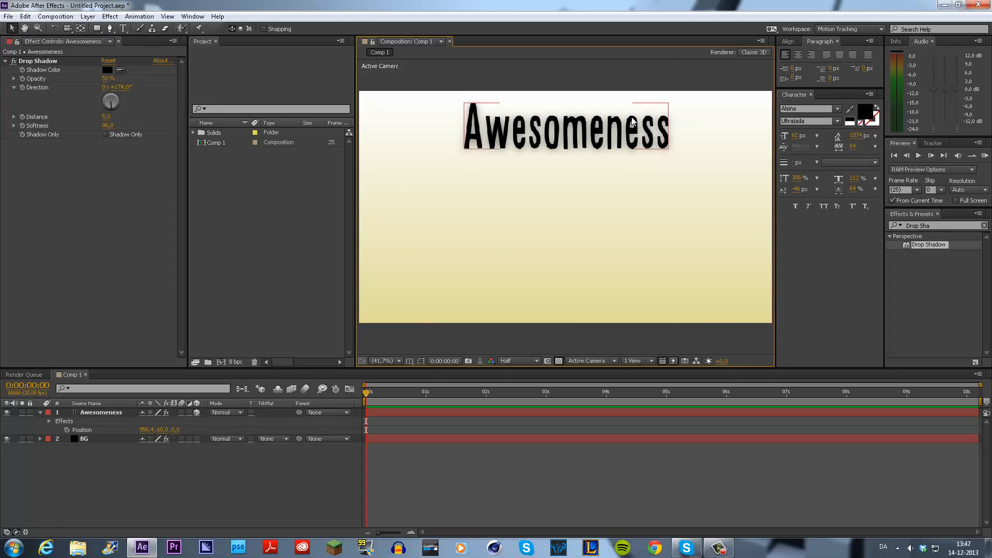
Step: Examine the Awesomeness text and its soft drop shadow up close in the composition view
{"action": "scroll", "coordinate": [453, 320], "scroll_direction": "up", "scroll_amount": 2}
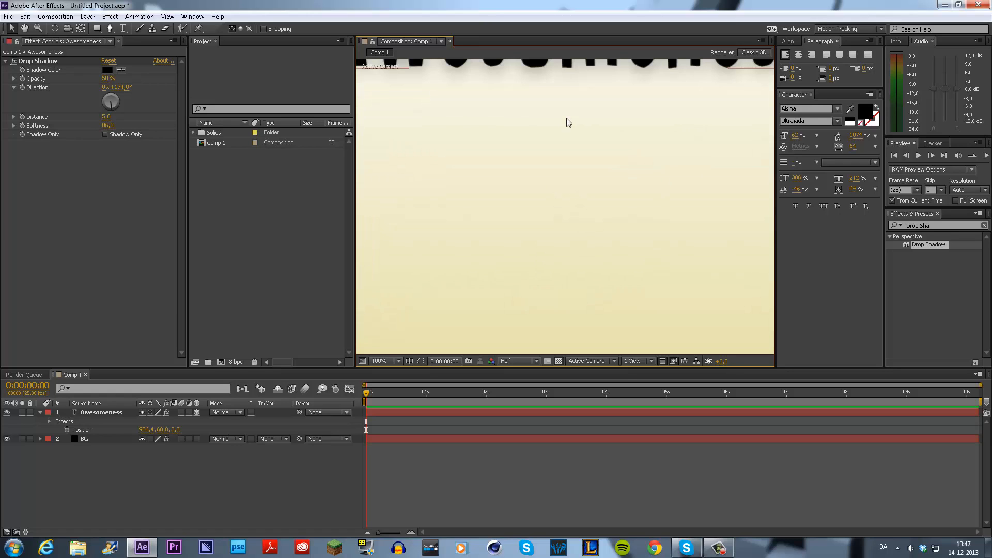
{"action": "scroll", "coordinate": [516, 141], "scroll_direction": "down", "scroll_amount": 1}
{"action": "scroll", "coordinate": [566, 162], "scroll_direction": "down", "scroll_amount": 2}
{"action": "scroll", "coordinate": [561, 158], "scroll_direction": "up", "scroll_amount": 2}
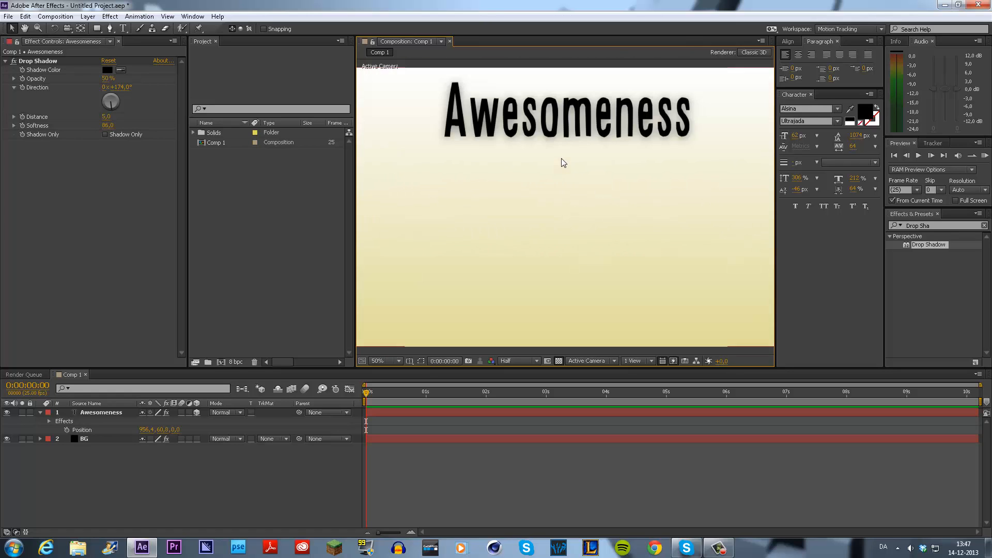
{"action": "key", "text": "h"}
{"action": "left_click_drag", "start_coordinate": [502, 110], "coordinate": [502, 178]}
{"action": "scroll", "coordinate": [578, 184], "scroll_direction": "up", "scroll_amount": 2}
{"action": "scroll", "coordinate": [579, 185], "scroll_direction": "down", "scroll_amount": 1}
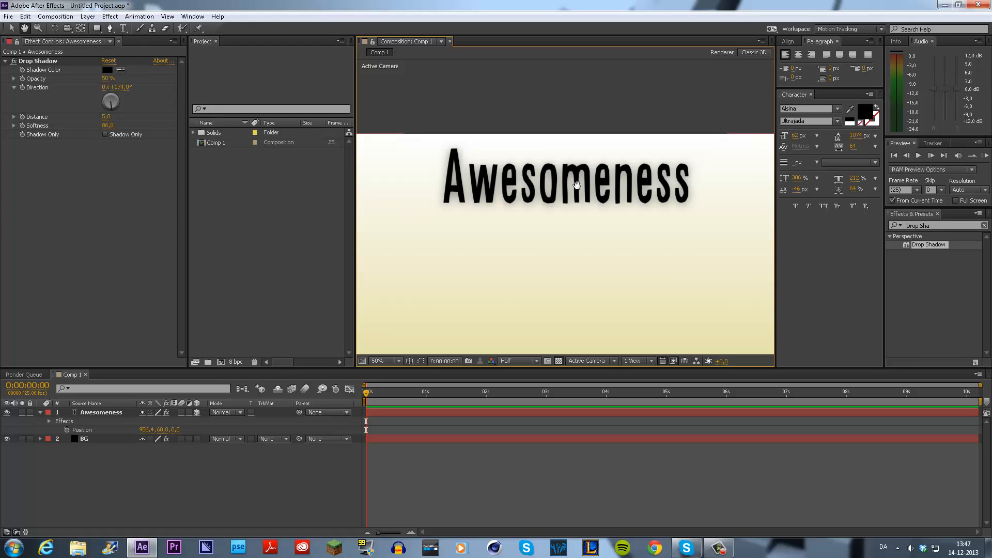
{"action": "key", "text": "v"}
{"action": "key", "text": "h"}
{"action": "mouse_move", "coordinate": [595, 252]}
{"action": "left_mouse_down"}
{"action": "mouse_move", "coordinate": [549, 258]}
{"action": "mouse_move", "coordinate": [615, 265]}
{"action": "mouse_move", "coordinate": [602, 264]}
{"action": "left_mouse_up"}
{"action": "key", "text": "v"}
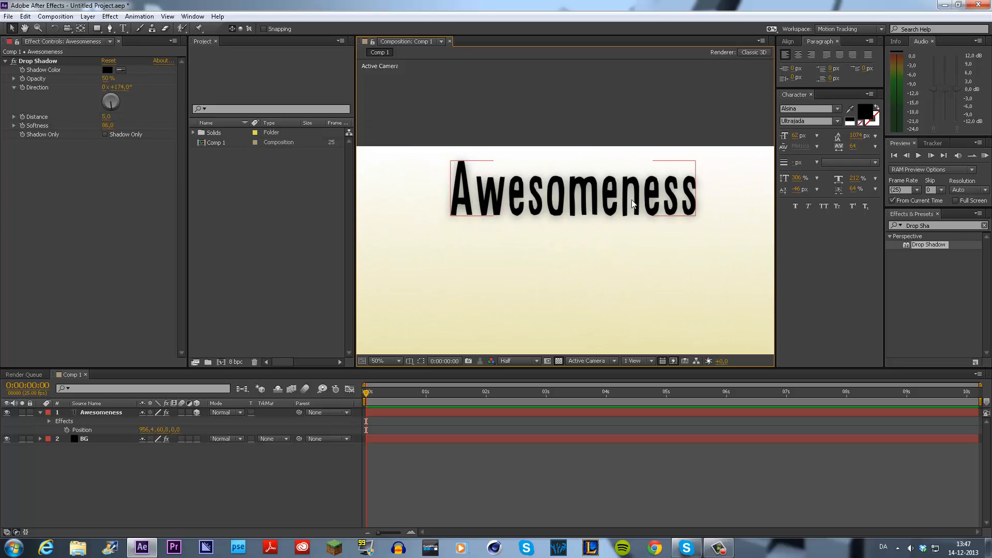
Step: Keyframe the Awesomeness layer's orientation at 0° on frame 20 and at 100° on X on frame 14
{"action": "left_click", "coordinate": [121, 413]}
{"action": "key", "text": "r"}
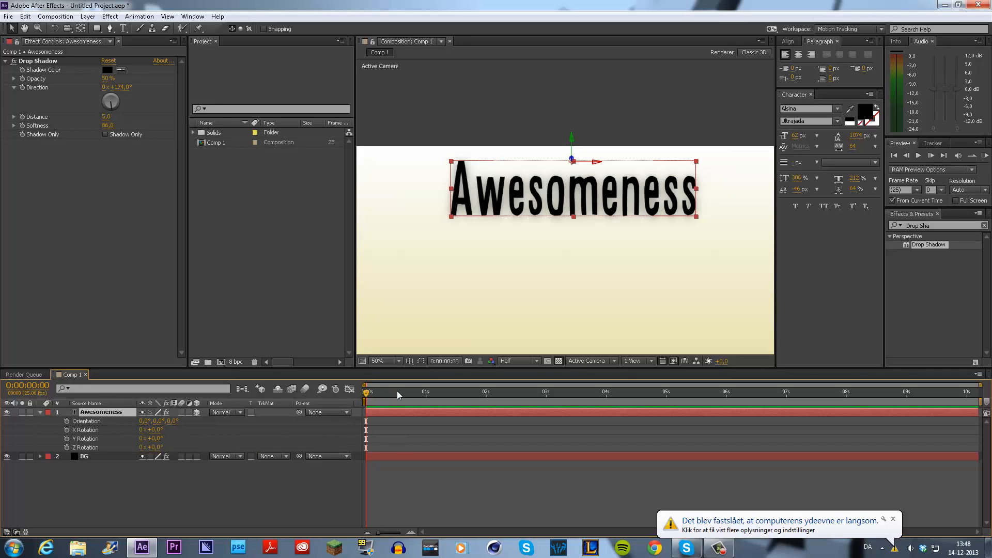
{"action": "mouse_move", "coordinate": [402, 396]}
{"action": "left_mouse_down"}
{"action": "mouse_move", "coordinate": [426, 398]}
{"action": "mouse_move", "coordinate": [399, 398]}
{"action": "left_mouse_up"}
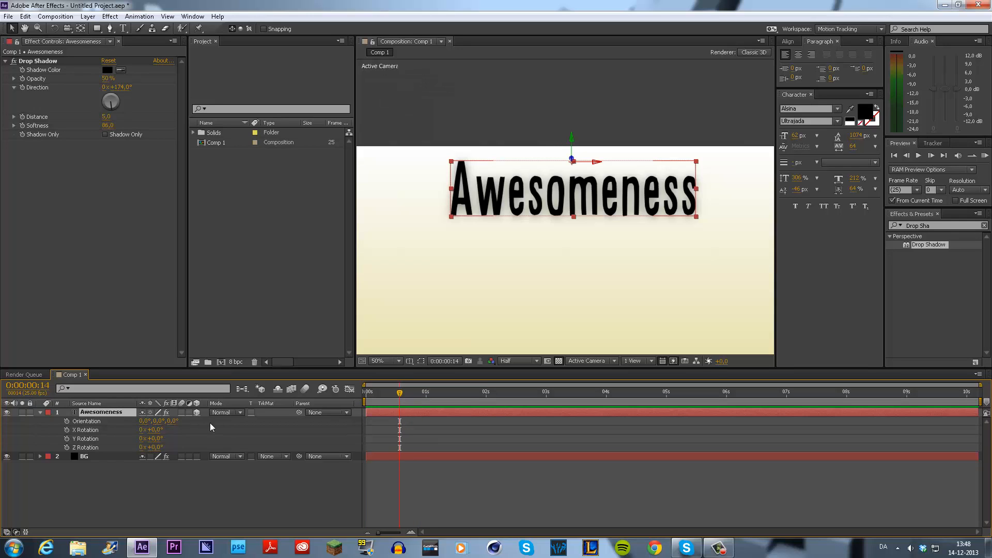
{"action": "left_click", "coordinate": [67, 421]}
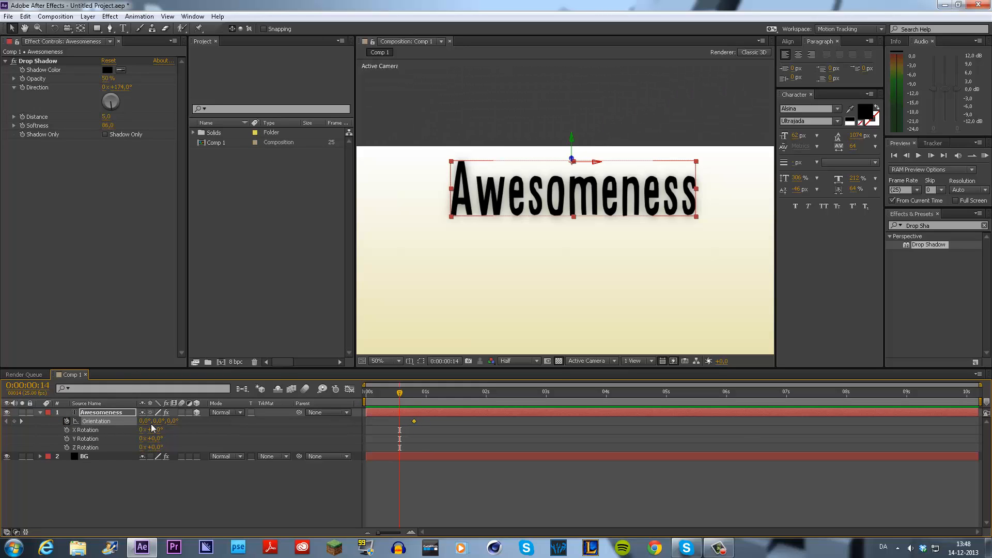
{"action": "left_click_drag", "start_coordinate": [149, 425], "coordinate": [203, 427]}
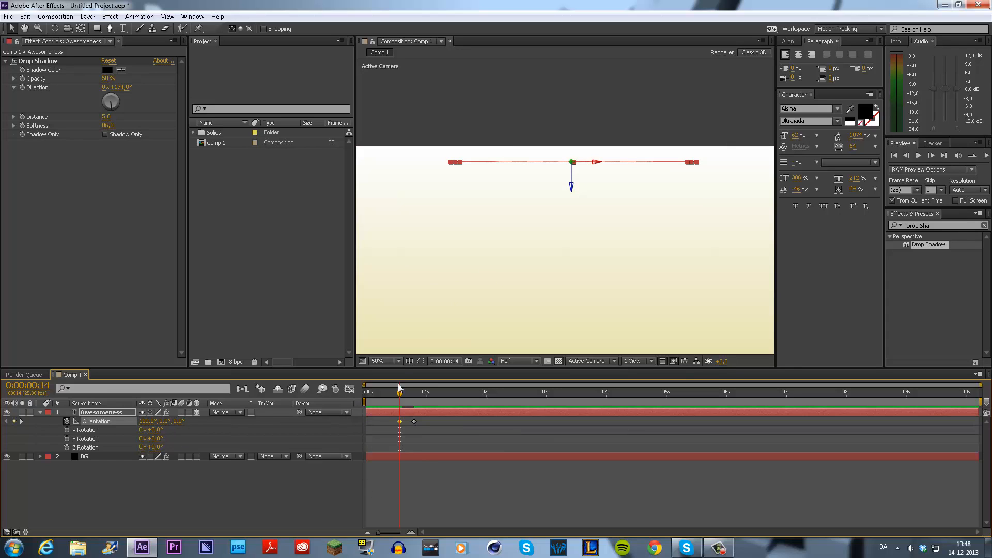
Step: Keyframe the text layer's opacity at 0% on frame 14 and 100% on frame 16, and preview the animation from the start
{"action": "mouse_move", "coordinate": [400, 395]}
{"action": "left_mouse_down"}
{"action": "mouse_move", "coordinate": [425, 396]}
{"action": "mouse_move", "coordinate": [402, 398]}
{"action": "left_mouse_up"}
{"action": "left_click", "coordinate": [111, 413]}
{"action": "key", "text": "shift+t"}
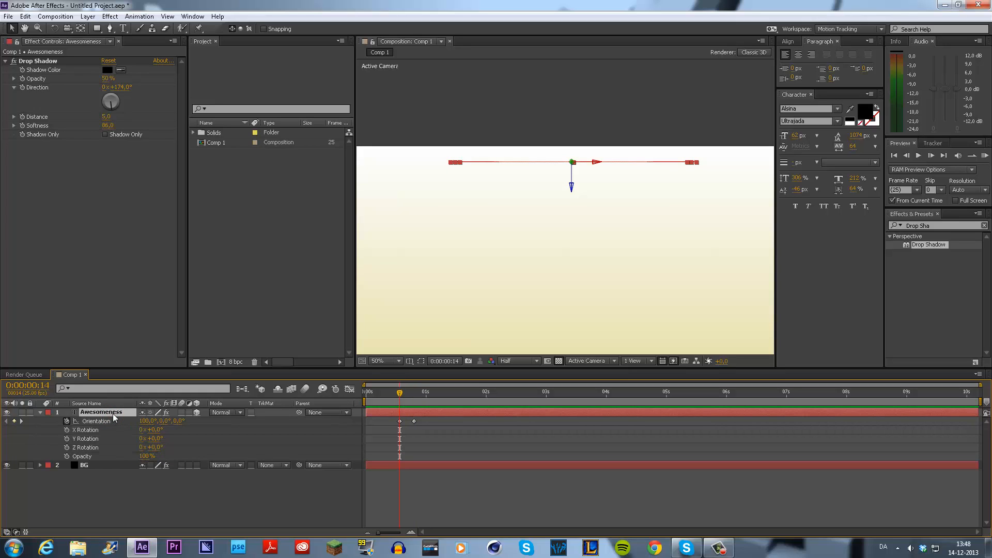
{"action": "left_click", "coordinate": [66, 456]}
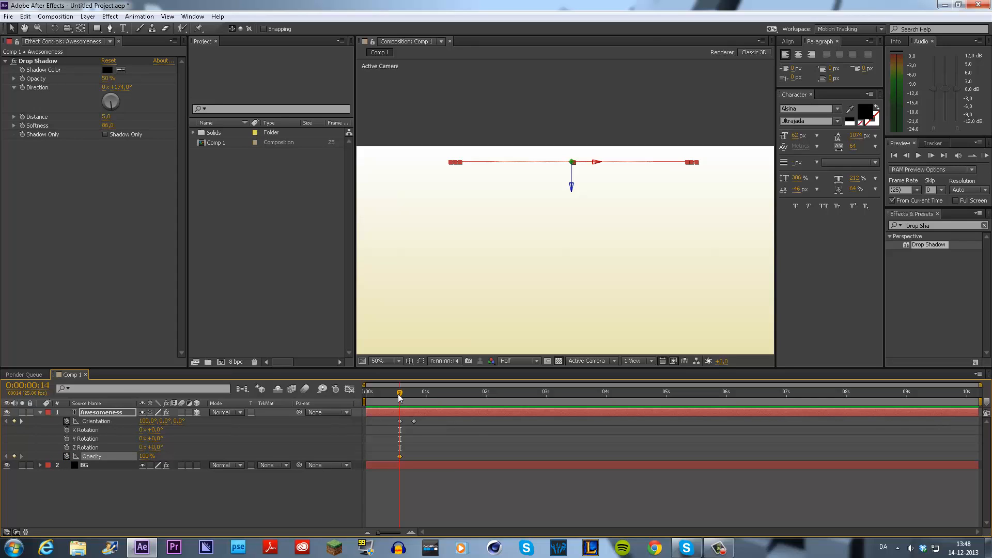
{"action": "left_click_drag", "start_coordinate": [146, 456], "coordinate": [60, 464]}
{"action": "left_click", "coordinate": [405, 401]}
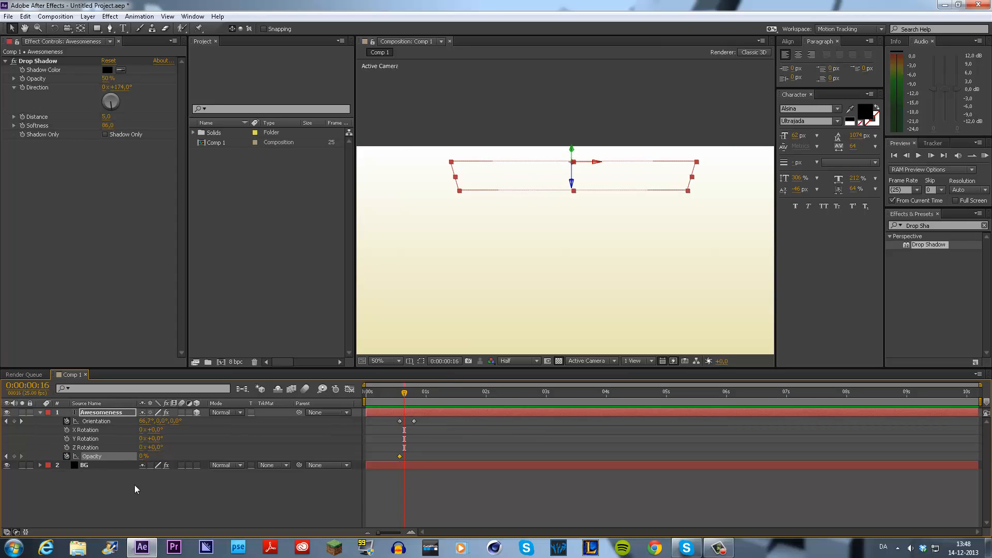
{"action": "left_click_drag", "start_coordinate": [145, 456], "coordinate": [259, 449]}
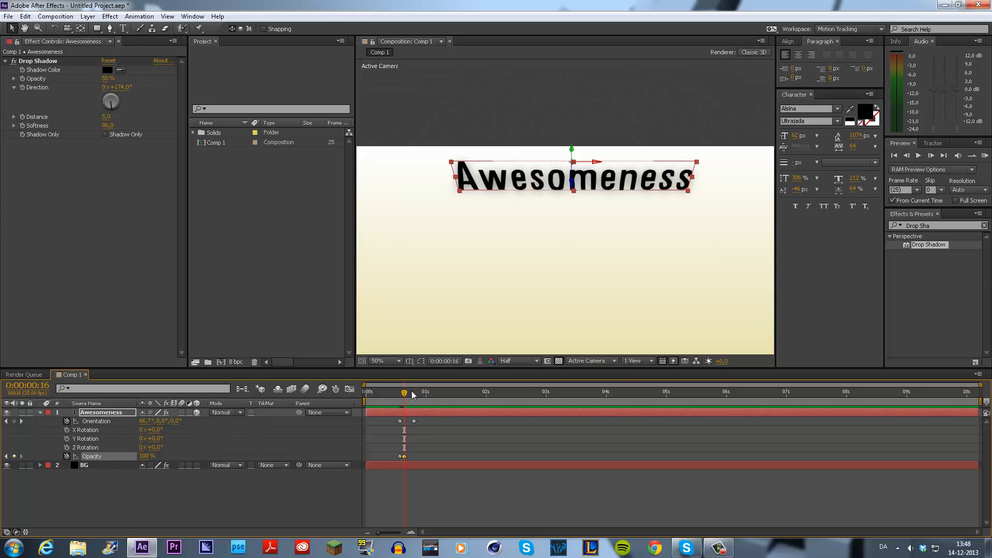
{"action": "left_click_drag", "start_coordinate": [405, 394], "coordinate": [374, 402]}
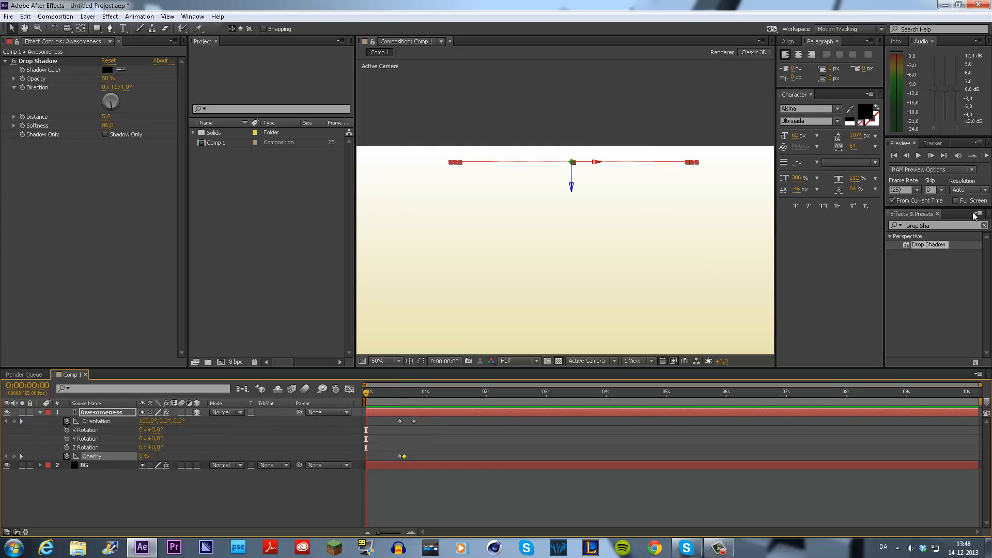
{"action": "left_click", "coordinate": [984, 156]}
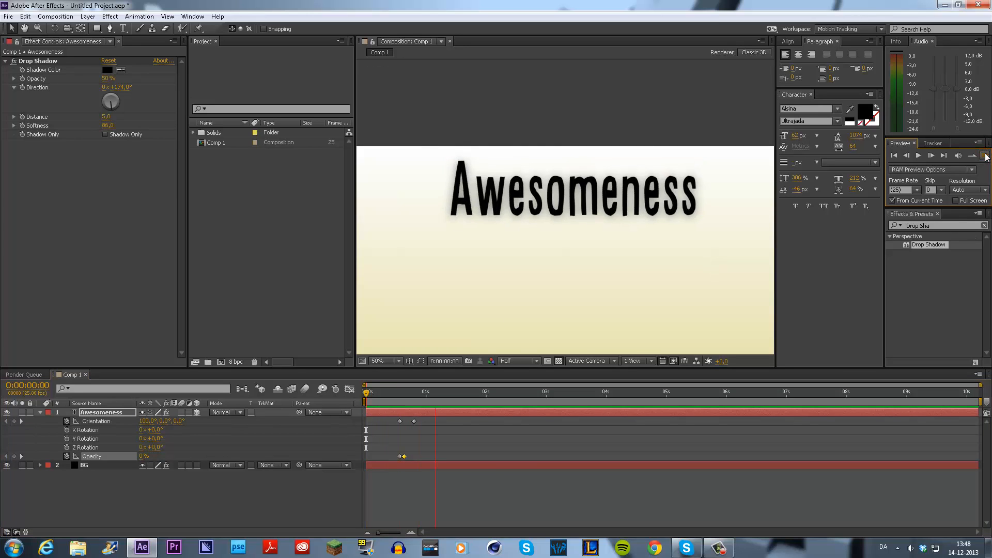
Step: Set the X orientation keyframe on frame 20 to 350° and add one on frame 23 with the text tilted slightly the opposite way
{"action": "left_click_drag", "start_coordinate": [398, 396], "coordinate": [413, 403]}
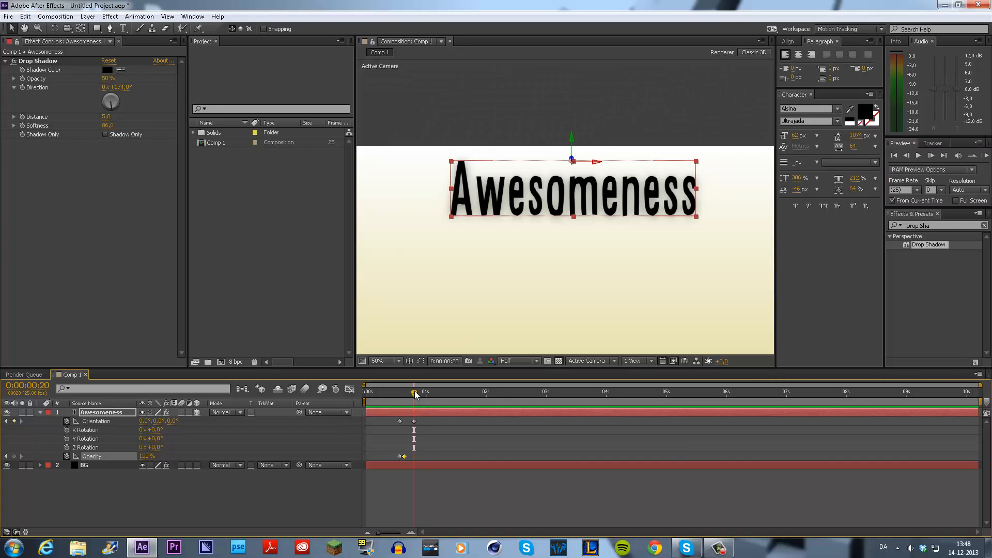
{"action": "left_click", "coordinate": [413, 421]}
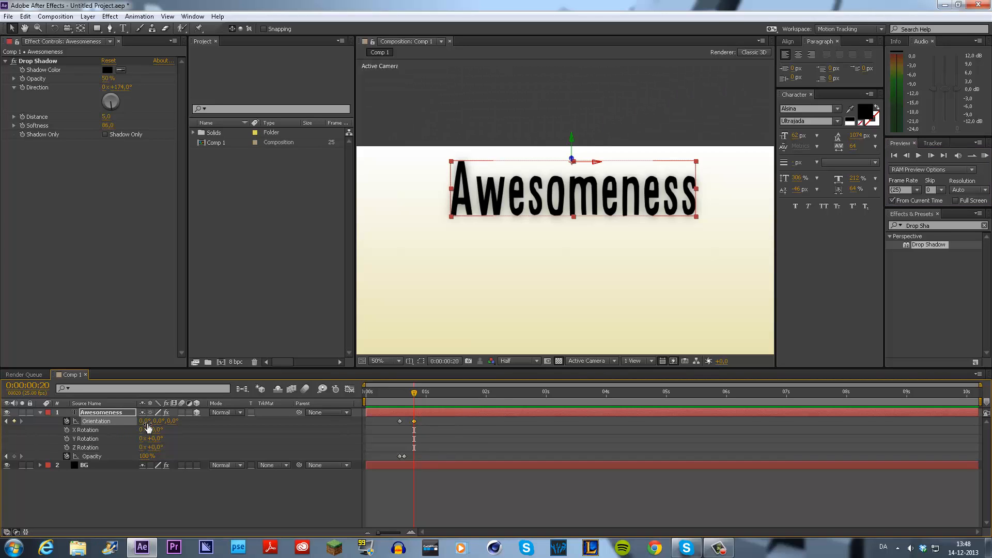
{"action": "left_click_drag", "start_coordinate": [148, 423], "coordinate": [142, 425]}
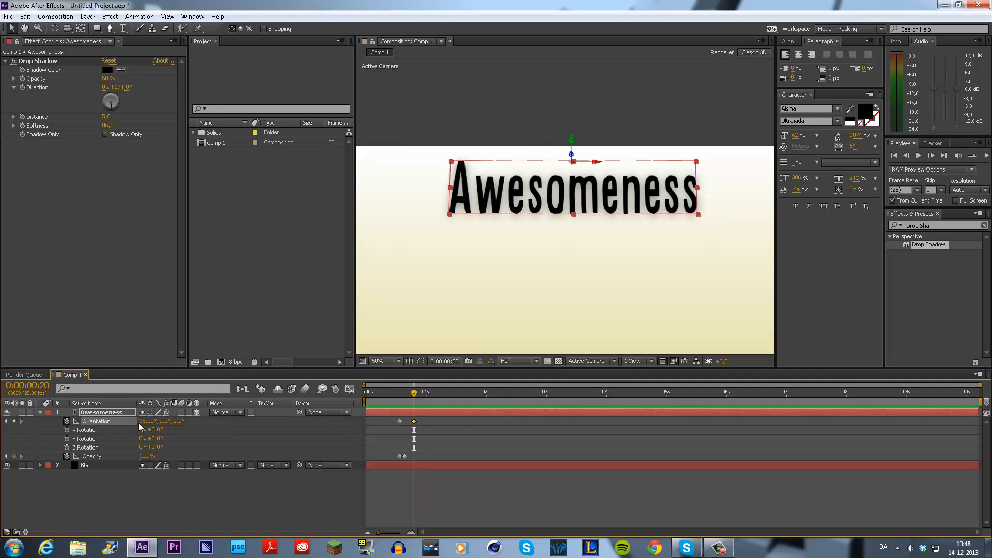
{"action": "left_click_drag", "start_coordinate": [420, 395], "coordinate": [422, 394]}
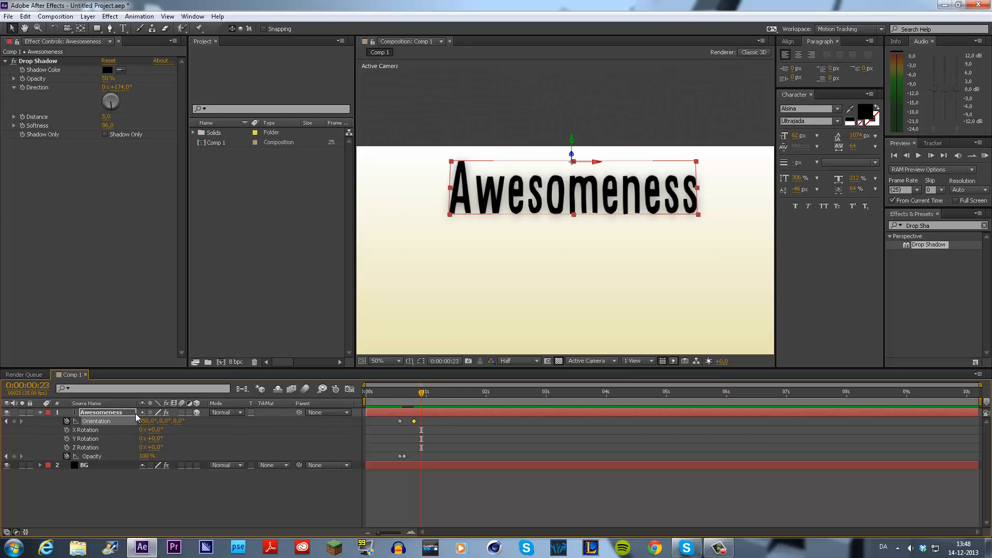
{"action": "left_click_drag", "start_coordinate": [145, 422], "coordinate": [154, 421]}
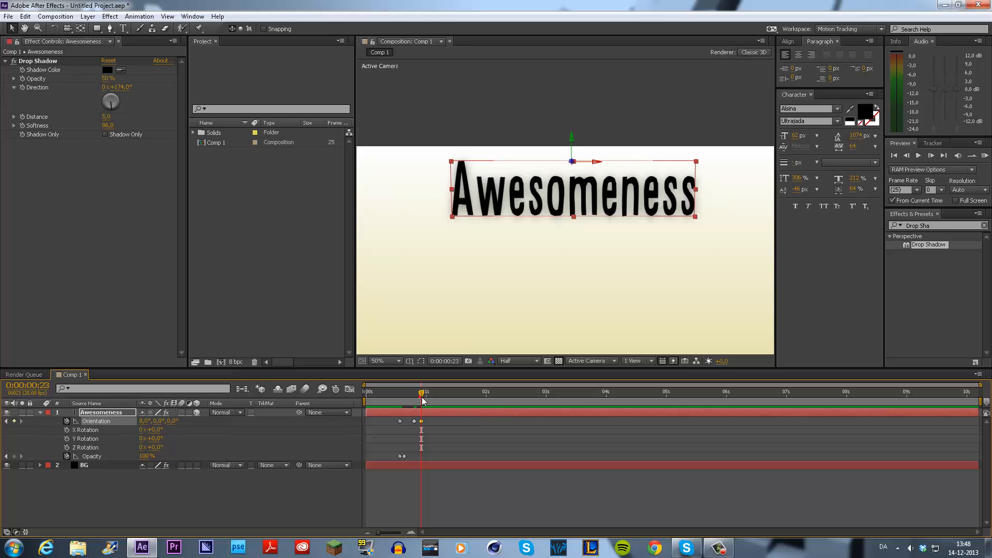
Step: Add orientation keyframes to the Awesomeness layer with X at 356° on 1:01 and 0° on 1:03, and preview from the start
{"action": "left_click_drag", "start_coordinate": [421, 396], "coordinate": [427, 397]}
{"action": "left_click_drag", "start_coordinate": [148, 422], "coordinate": [142, 422]}
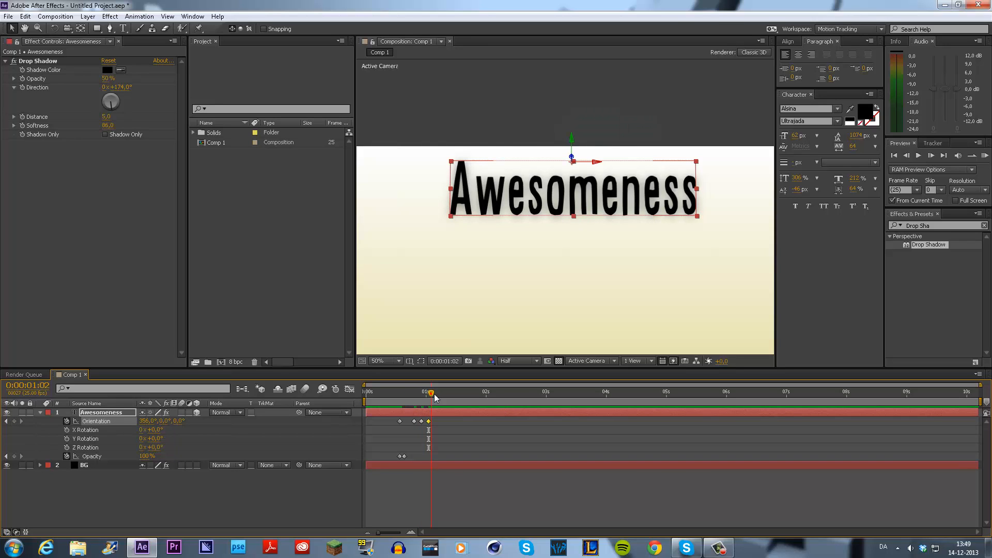
{"action": "left_click_drag", "start_coordinate": [430, 395], "coordinate": [435, 395]}
{"action": "left_click_drag", "start_coordinate": [147, 425], "coordinate": [160, 409]}
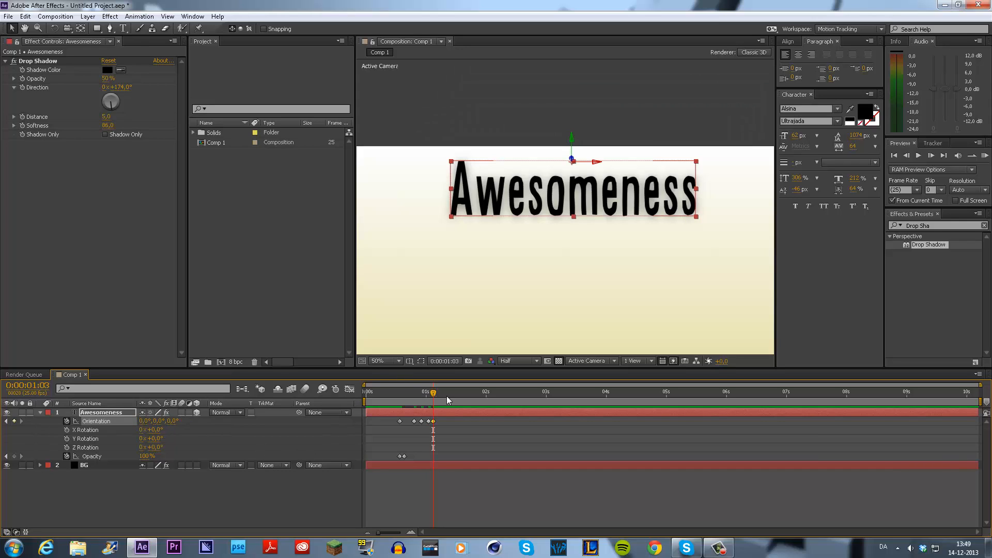
{"action": "left_click_drag", "start_coordinate": [434, 396], "coordinate": [305, 403]}
{"action": "left_click", "coordinate": [982, 156]}
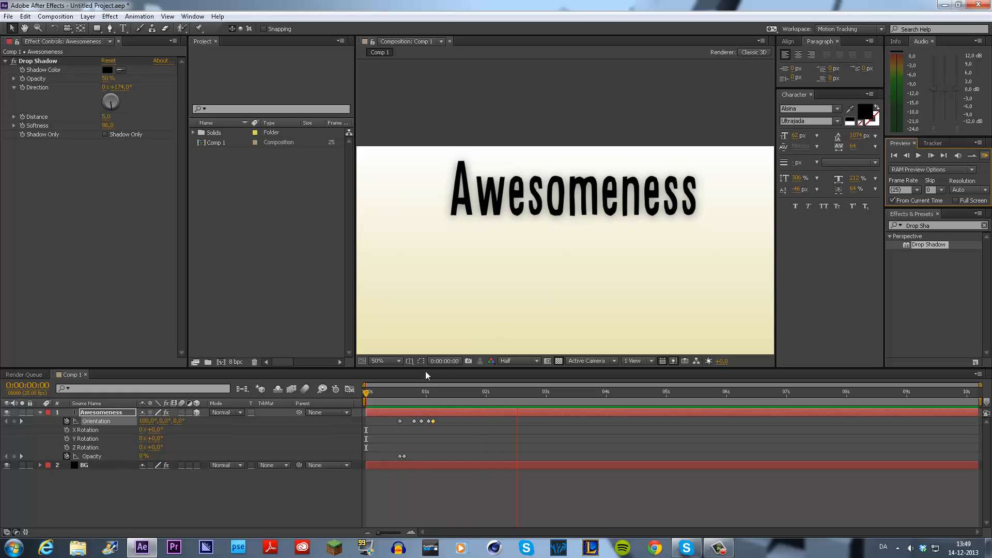
{"action": "left_click", "coordinate": [390, 393]}
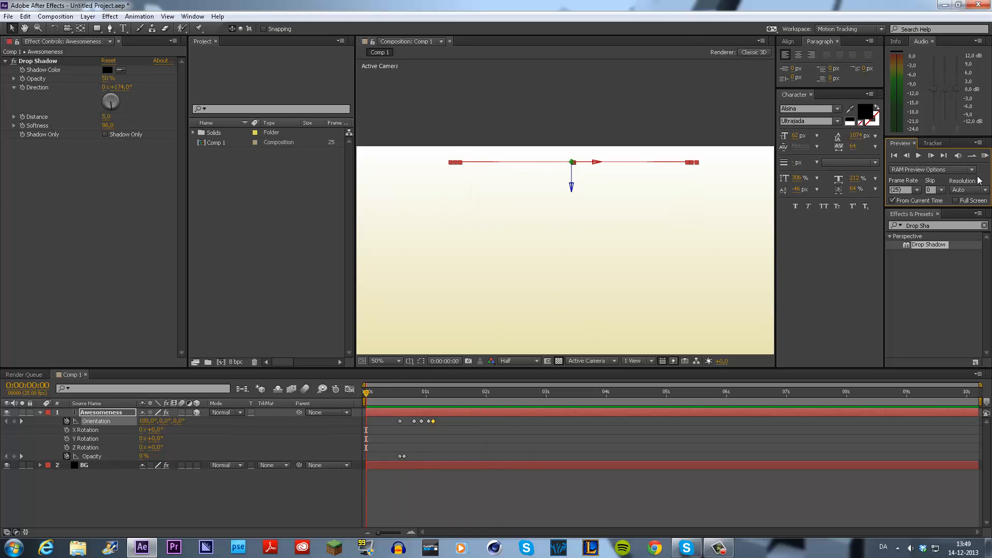
Step: Preview the swinging title at 100% magnification and fit the whole composition back in the view
{"action": "scroll", "coordinate": [504, 168], "scroll_direction": "up", "scroll_amount": 1}
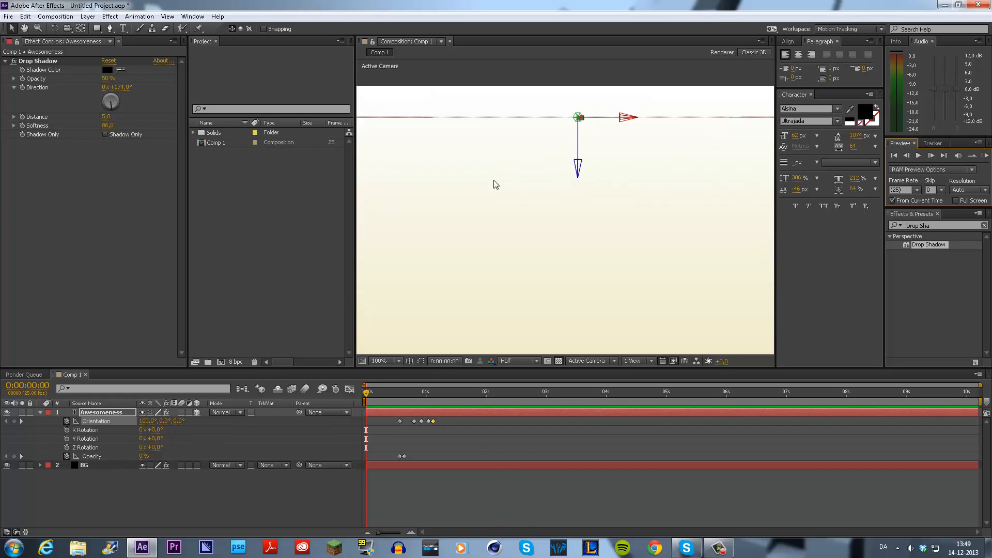
{"action": "left_click", "coordinate": [373, 361]}
{"action": "left_click", "coordinate": [411, 274]}
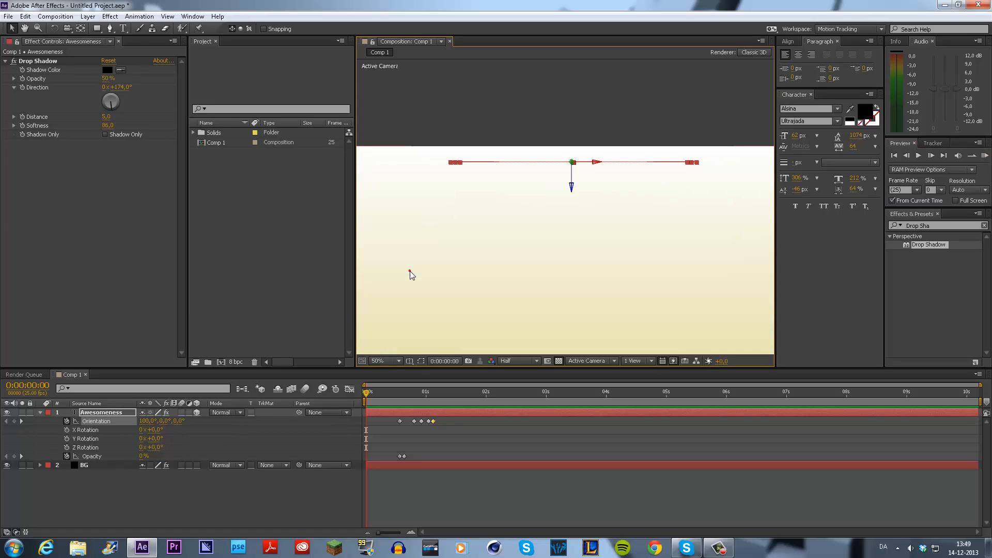
{"action": "scroll", "coordinate": [572, 193], "scroll_direction": "up", "scroll_amount": 1}
{"action": "left_click", "coordinate": [984, 156]}
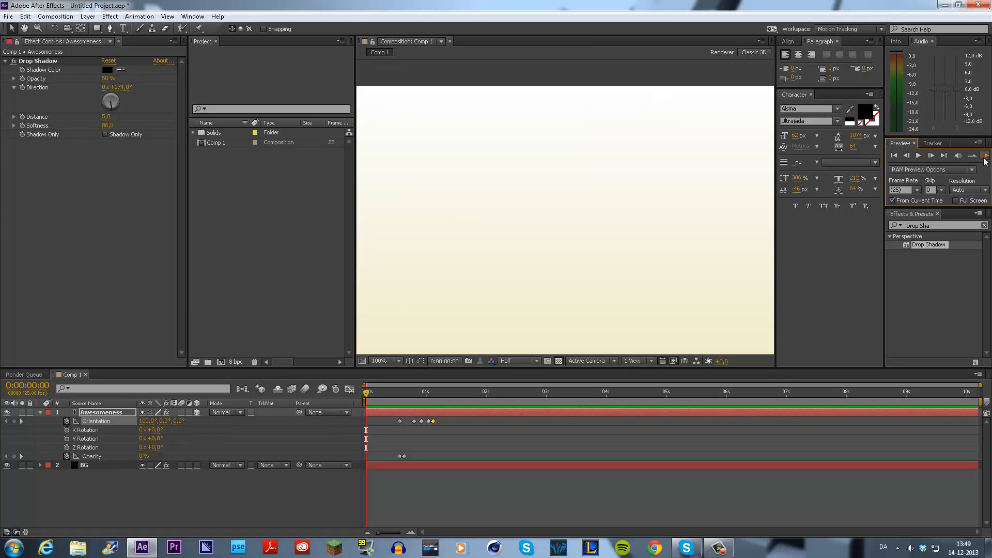
{"action": "left_click", "coordinate": [985, 158]}
{"action": "left_click", "coordinate": [985, 158]}
{"action": "left_click", "coordinate": [448, 398]}
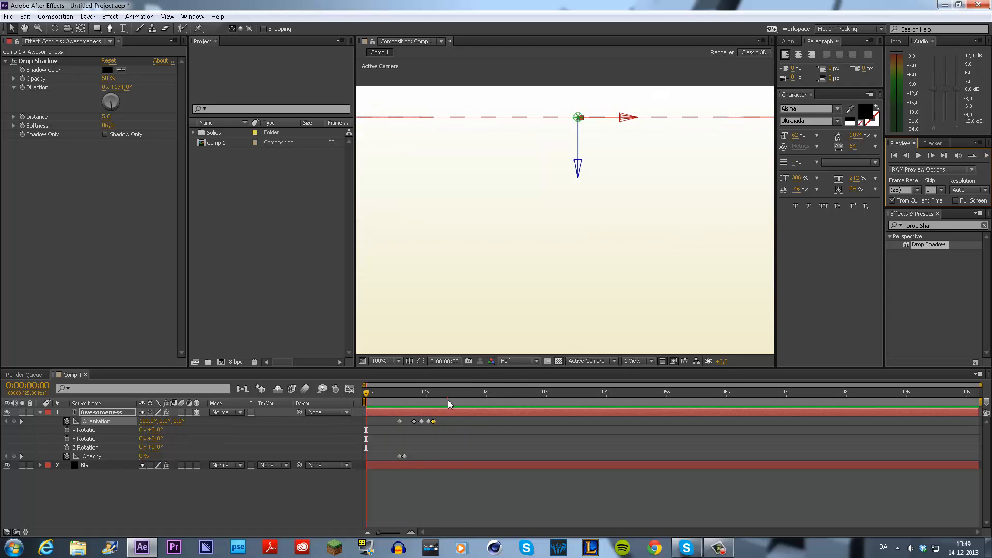
{"action": "scroll", "coordinate": [485, 283], "scroll_direction": "down", "scroll_amount": 1}
{"action": "left_click", "coordinate": [382, 361]}
{"action": "left_click", "coordinate": [408, 171]}
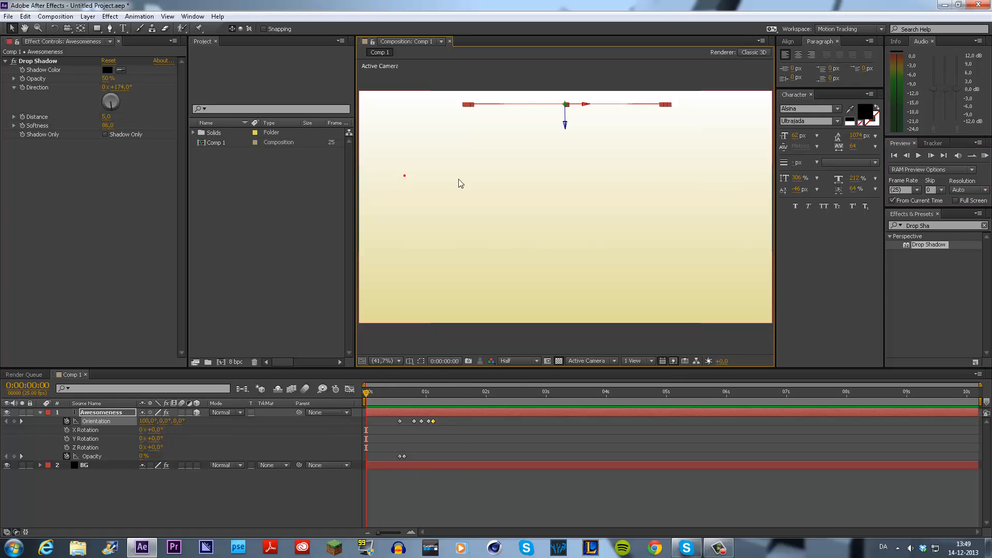
Step: Enable motion blur for the composition and the Awesomeness layer, and preview the animation from the start
{"action": "mouse_move", "coordinate": [397, 398]}
{"action": "left_mouse_down"}
{"action": "mouse_move", "coordinate": [464, 400]}
{"action": "mouse_move", "coordinate": [407, 408]}
{"action": "left_mouse_up"}
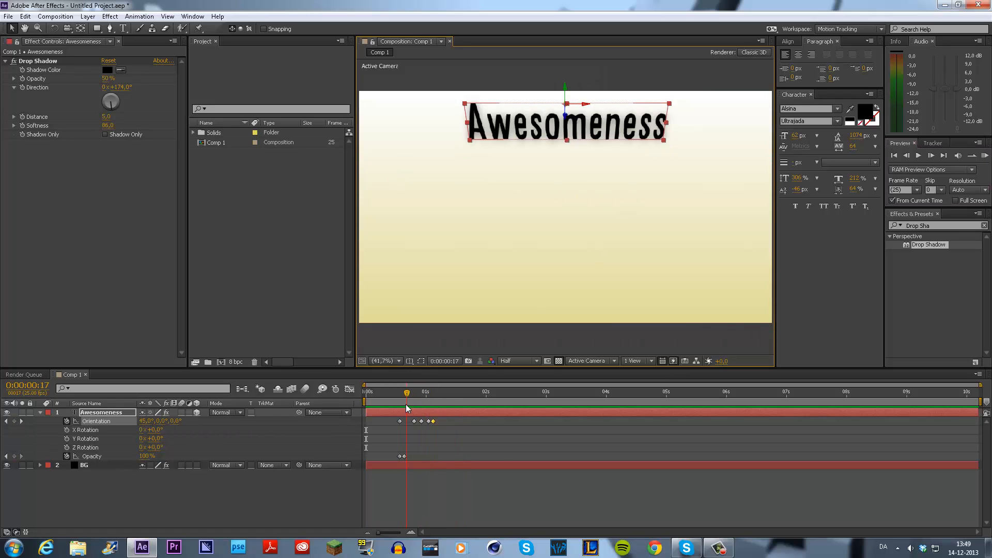
{"action": "left_click", "coordinate": [305, 388]}
{"action": "left_click", "coordinate": [181, 413]}
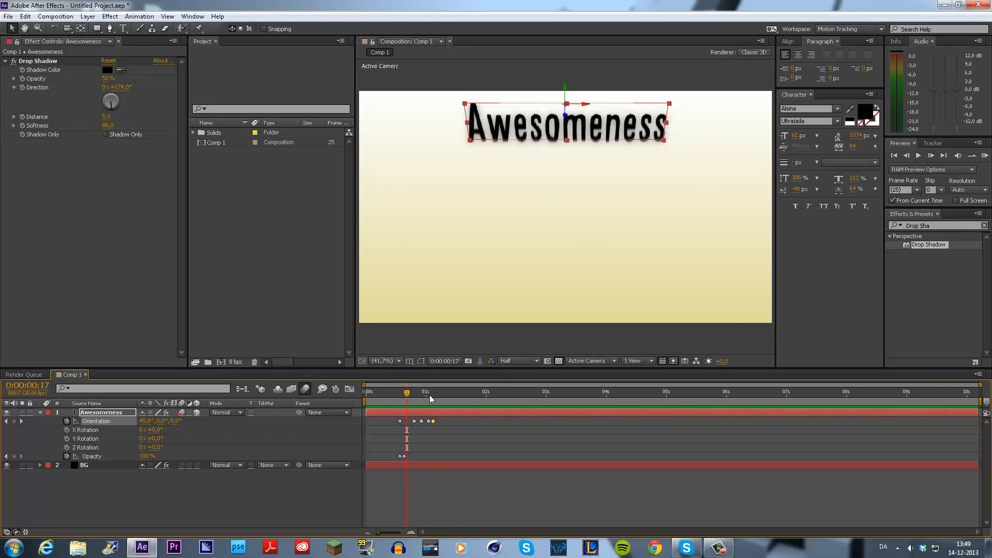
{"action": "left_click_drag", "start_coordinate": [407, 395], "coordinate": [341, 409]}
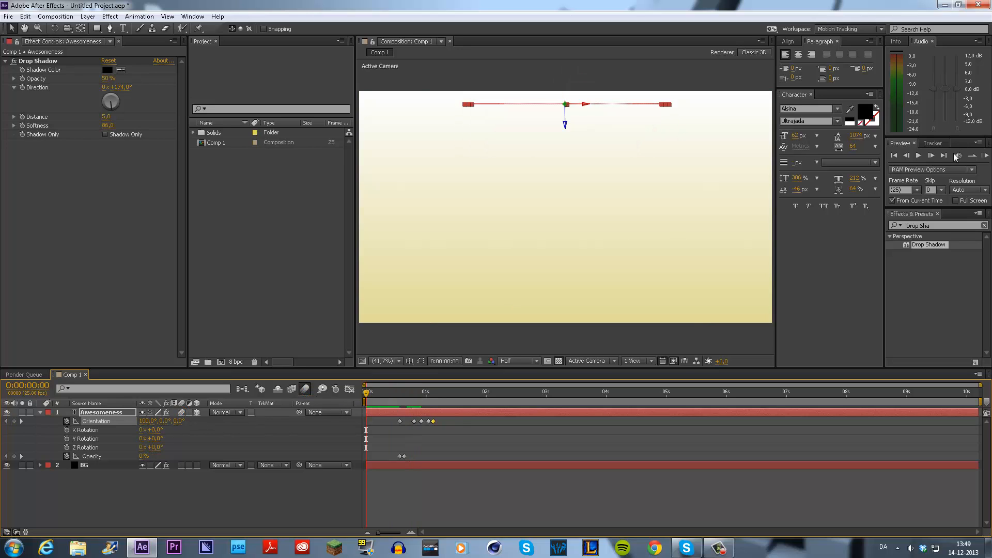
{"action": "left_click", "coordinate": [983, 155]}
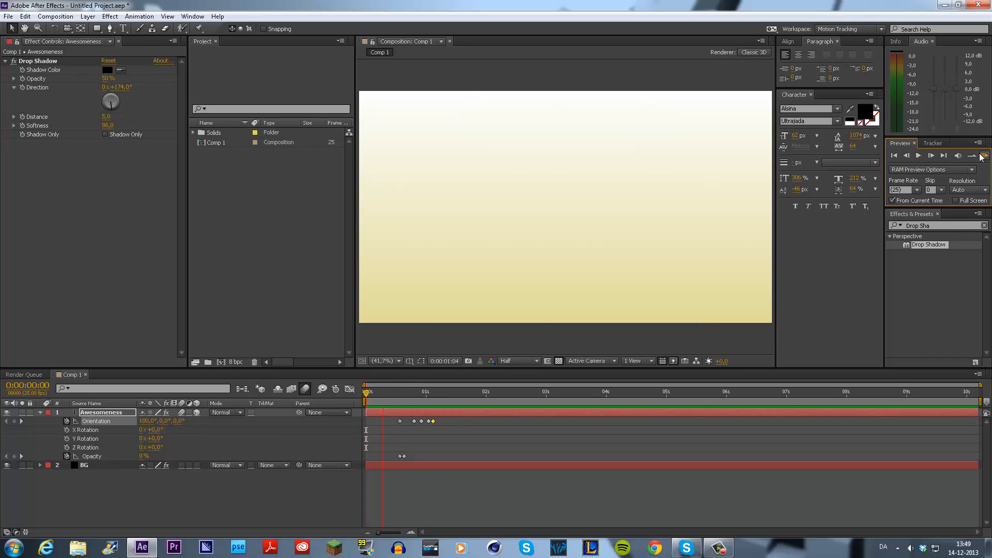
{"action": "left_click", "coordinate": [435, 409]}
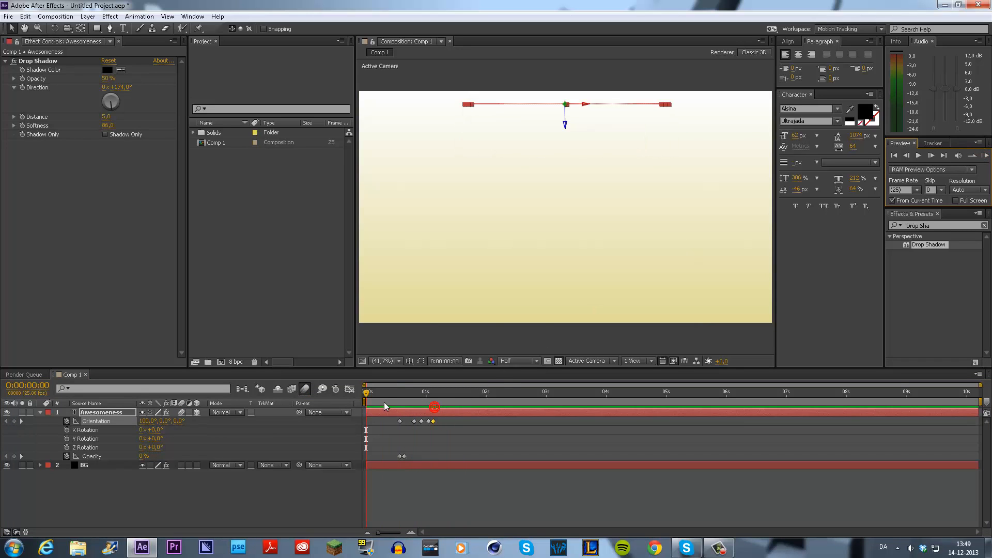
Step: Duplicate the Awesomeness layer at frame 21 and lower the copy to a Y position of about 282.8, directly beneath the original
{"action": "left_click_drag", "start_coordinate": [384, 400], "coordinate": [417, 408]}
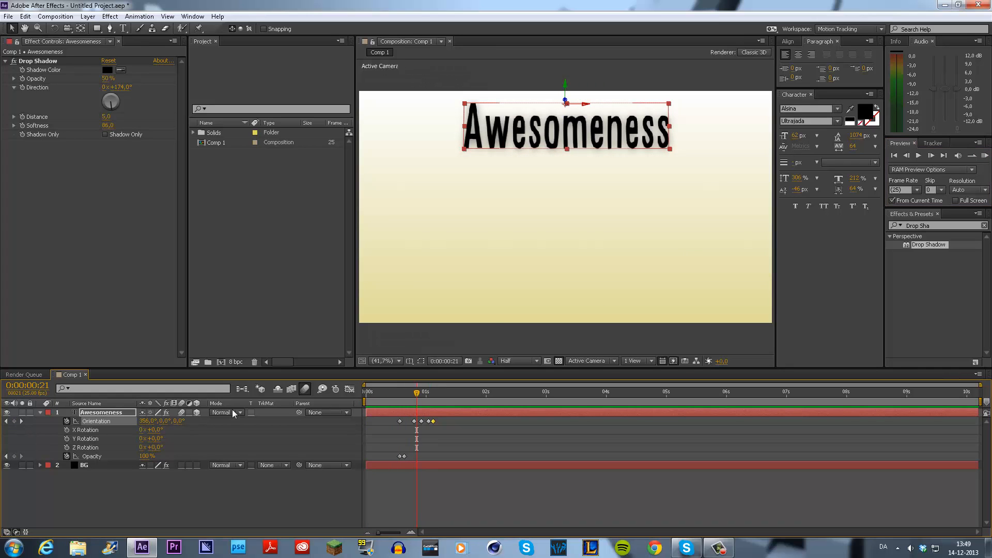
{"action": "left_click", "coordinate": [125, 411]}
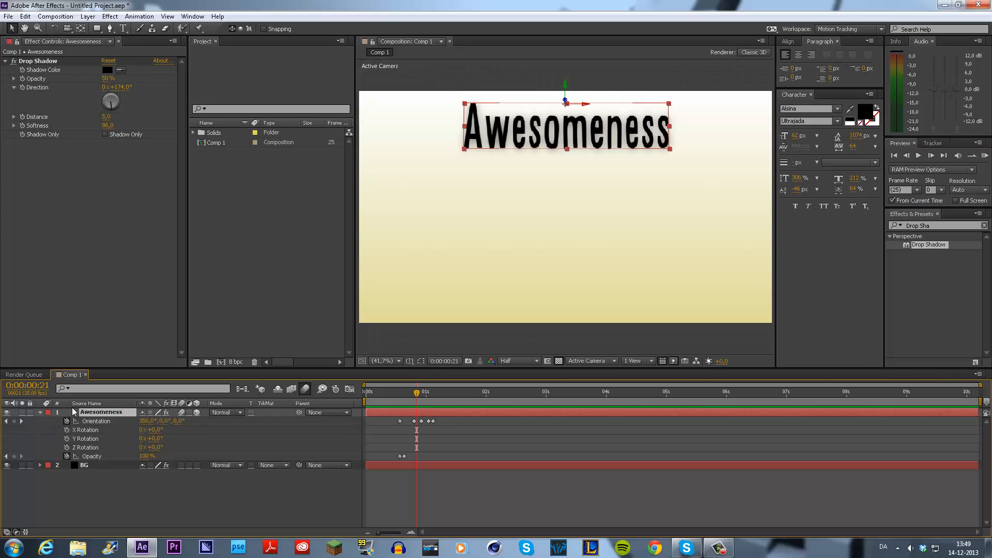
{"action": "key", "text": "ctrl+d"}
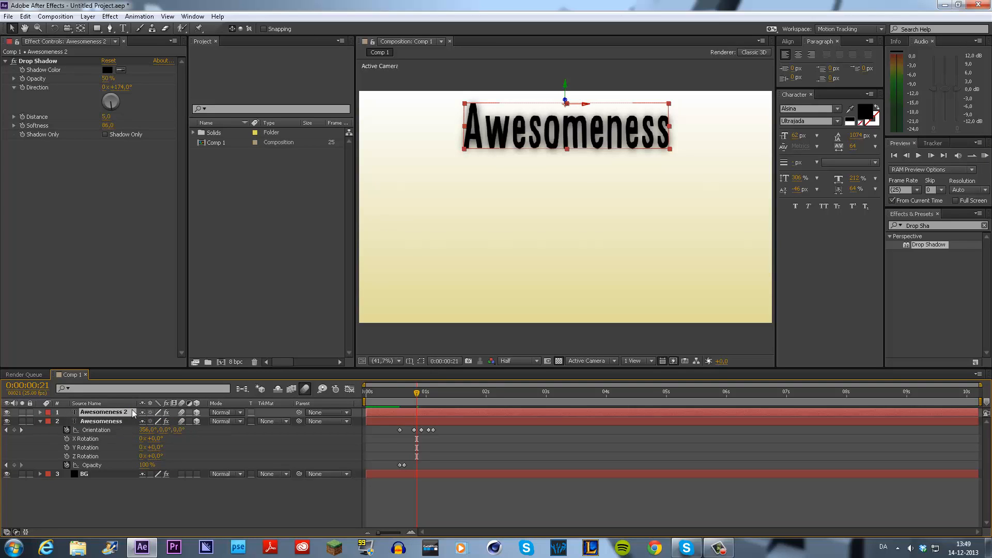
{"action": "key", "text": "p"}
{"action": "left_click_drag", "start_coordinate": [160, 421], "coordinate": [291, 412]}
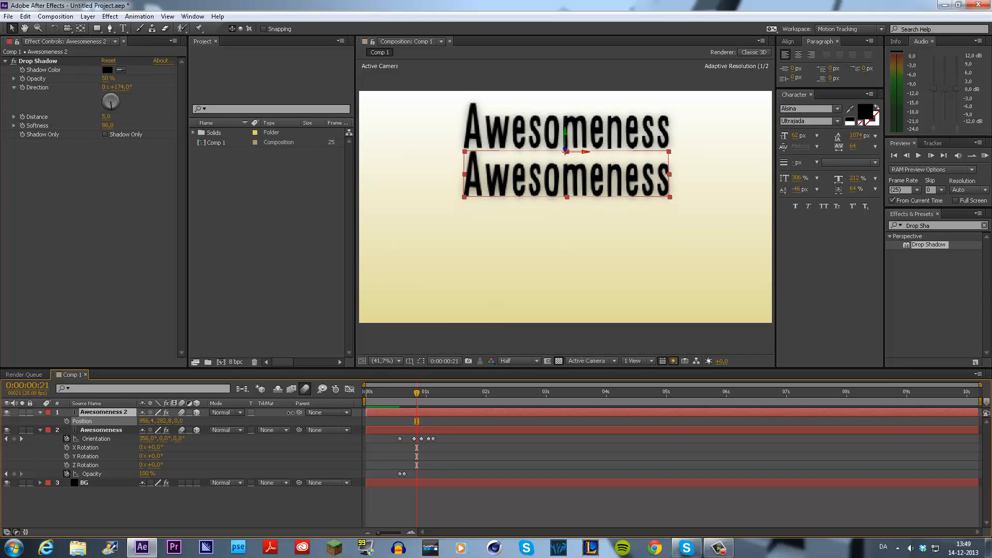
Step: Replace the duplicated layer's text with "Tutorial"
{"action": "double_click", "coordinate": [662, 180]}
{"action": "key", "text": "BackSpace"}
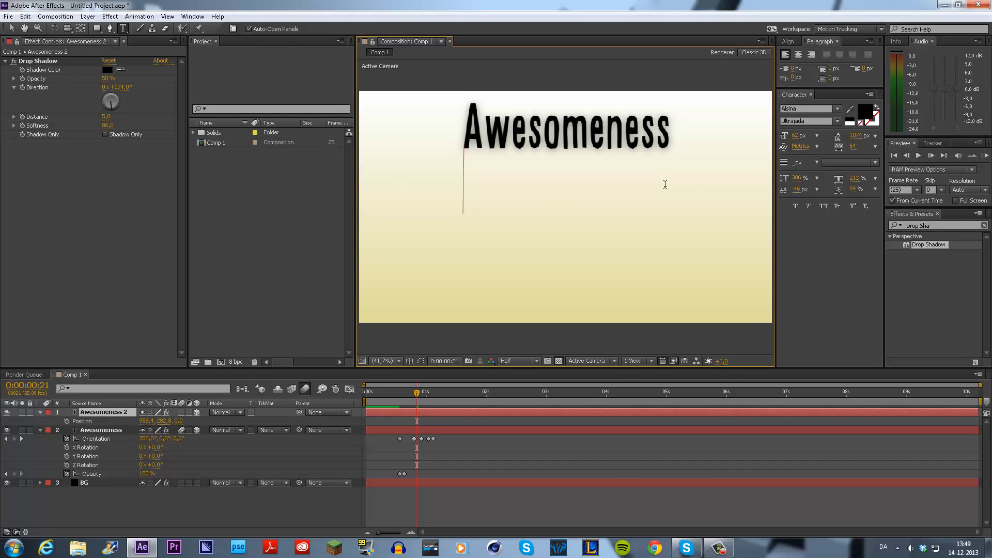
{"action": "type", "text": "TU"}
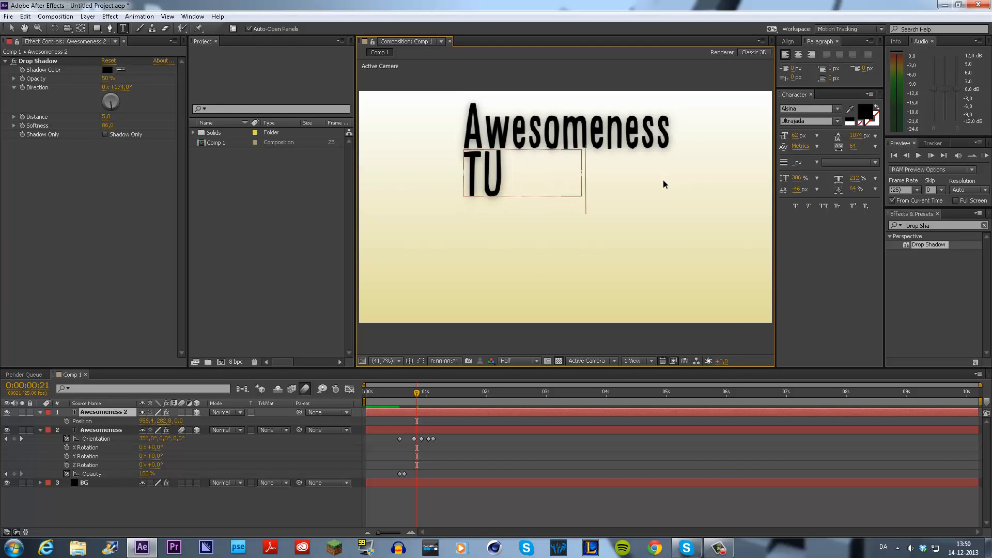
{"action": "type", "text": "torial"}
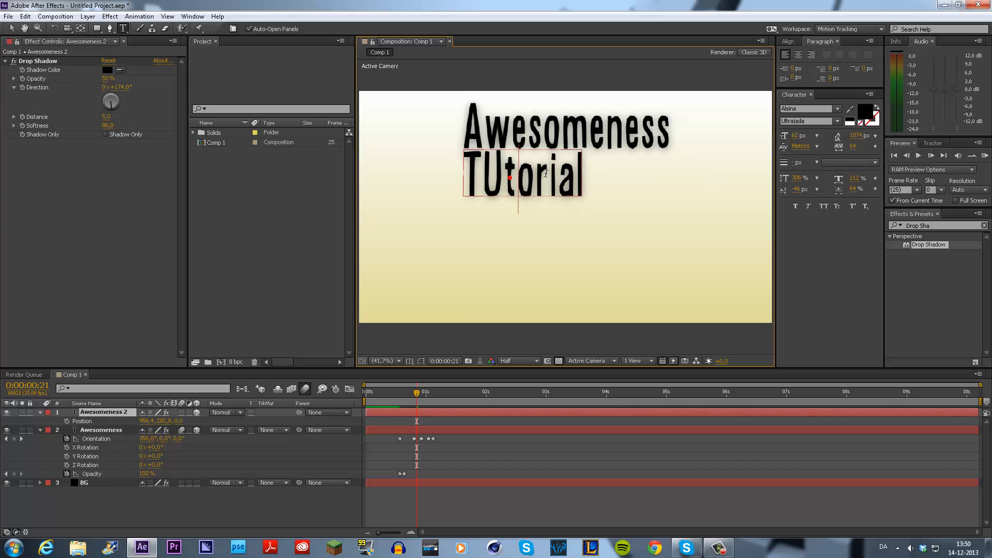
{"action": "left_click", "coordinate": [506, 179]}
{"action": "key", "text": "BackSpace"}
{"action": "type", "text": "u"}
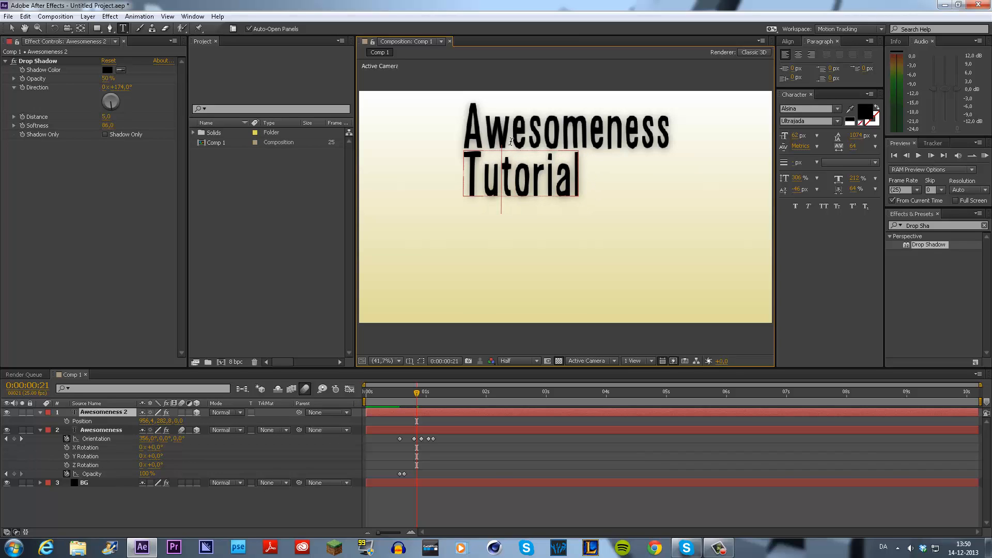
{"action": "left_click", "coordinate": [556, 170]}
{"action": "left_click", "coordinate": [596, 168]}
{"action": "left_click", "coordinate": [370, 210]}
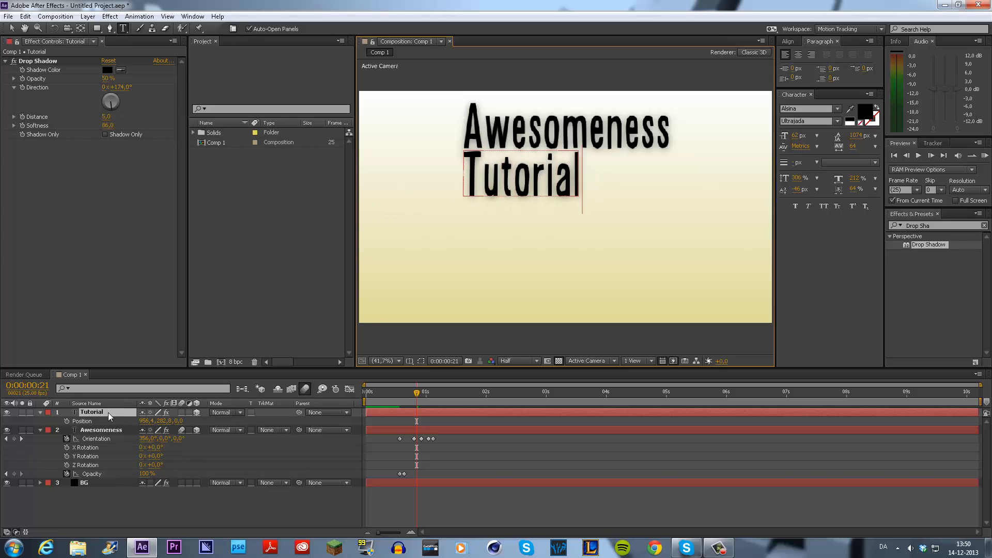
Step: Center the Tutorial text beneath Awesomeness by setting its anchor point X to 184
{"action": "left_click", "coordinate": [107, 412]}
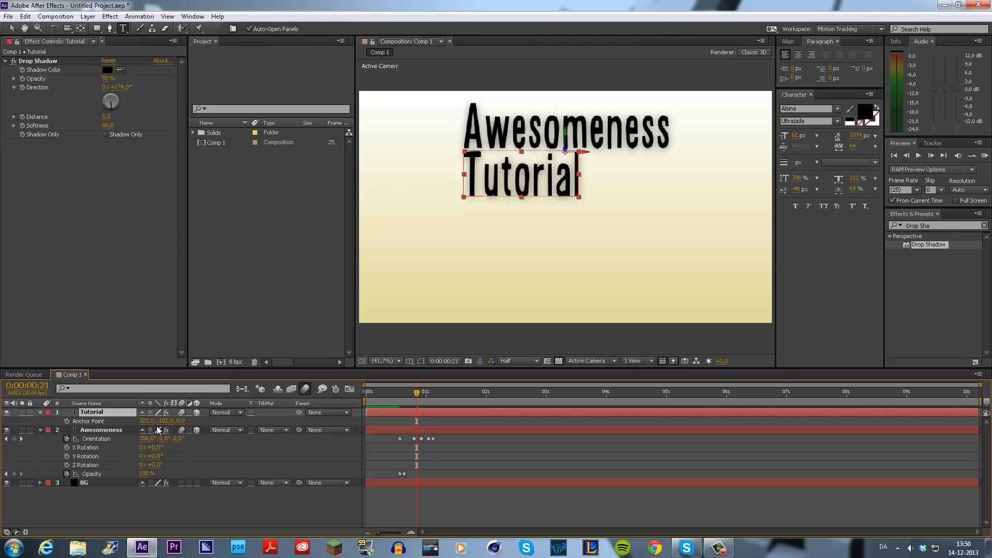
{"action": "left_click_drag", "start_coordinate": [146, 421], "coordinate": [74, 414]}
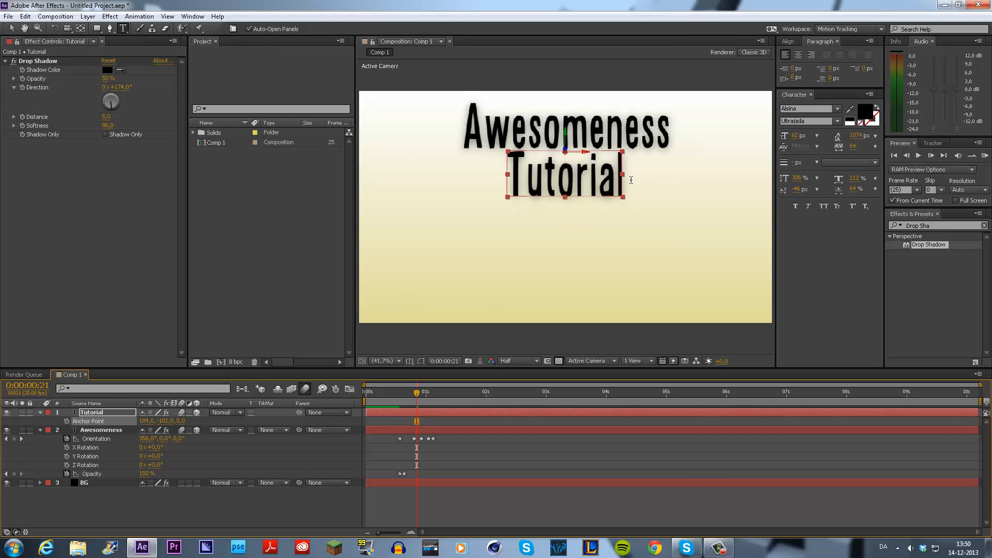
{"action": "left_click", "coordinate": [526, 468]}
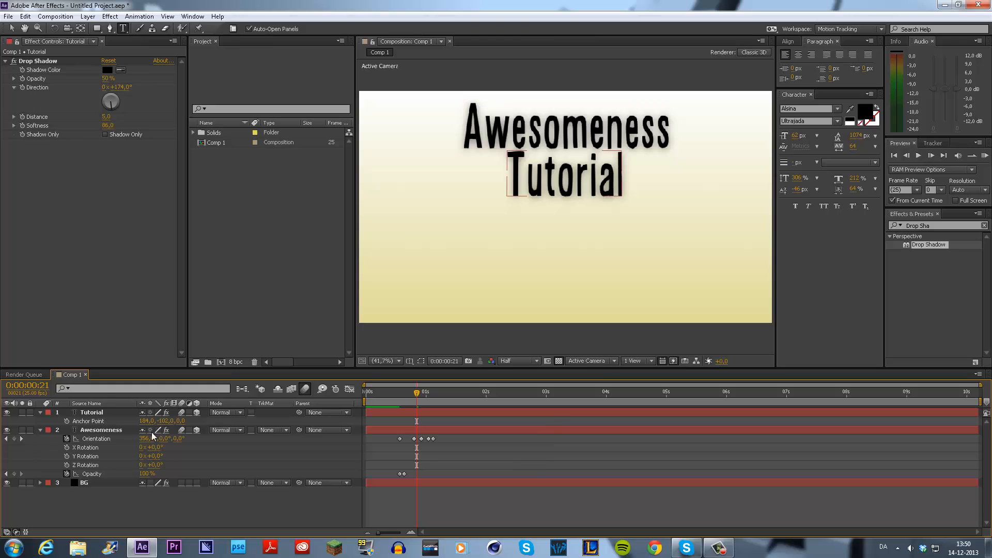
Step: Move the Tutorial layer slightly down to a Y position of 292.8
{"action": "left_click", "coordinate": [113, 415]}
{"action": "key", "text": "p"}
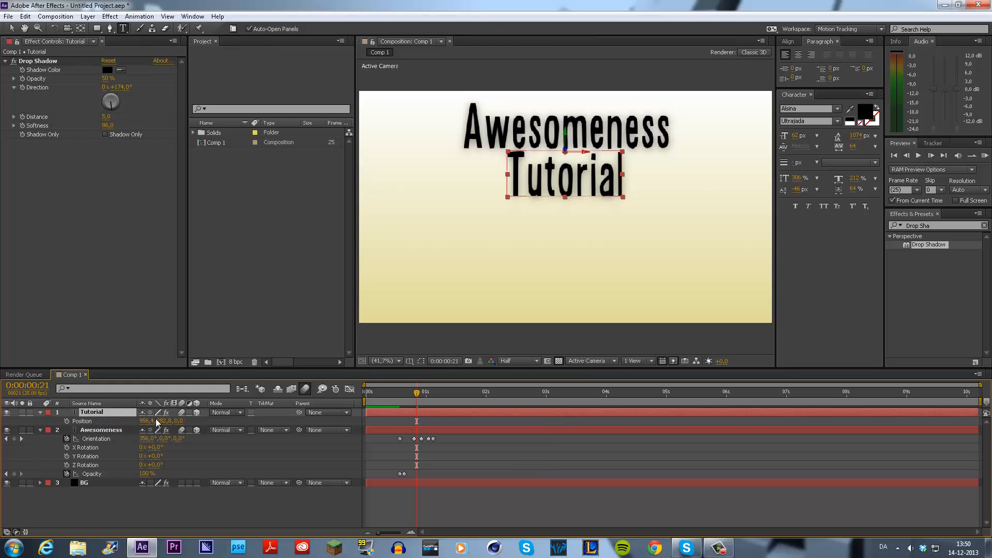
{"action": "left_click_drag", "start_coordinate": [146, 421], "coordinate": [168, 422]}
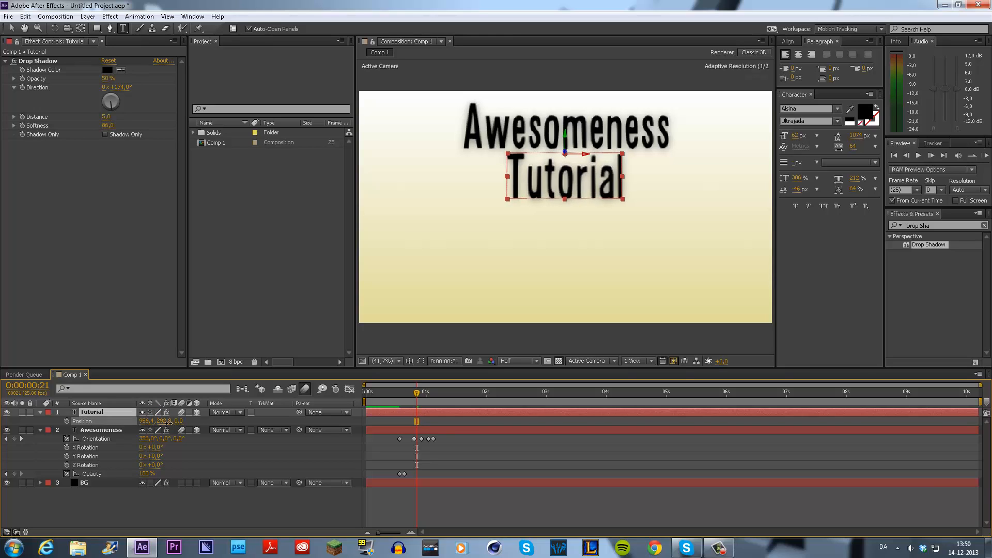
Step: Reveal the Tutorial layer's orientation and opacity keyframes and shift them all 5 frames later, starting at frame 19
{"action": "left_click", "coordinate": [106, 411]}
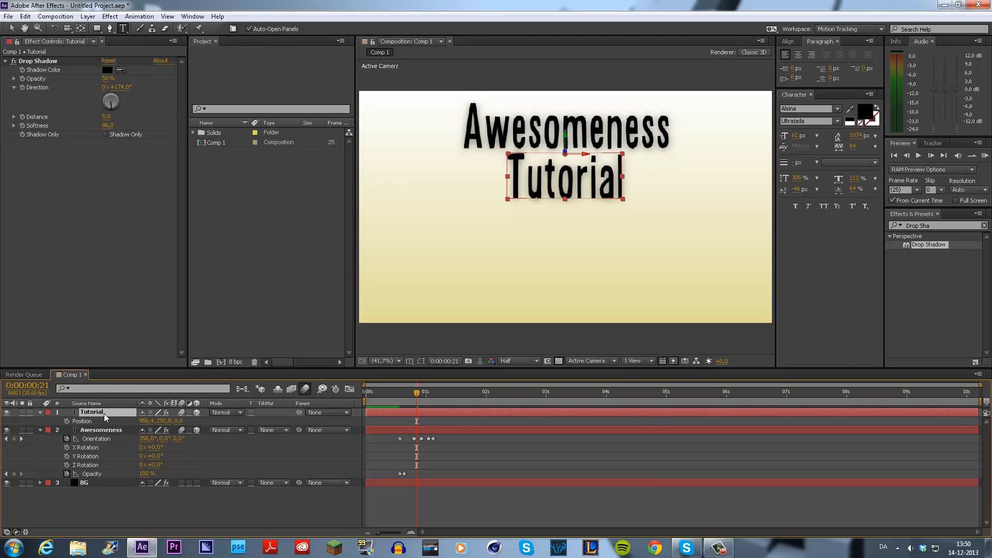
{"action": "key", "text": "r"}
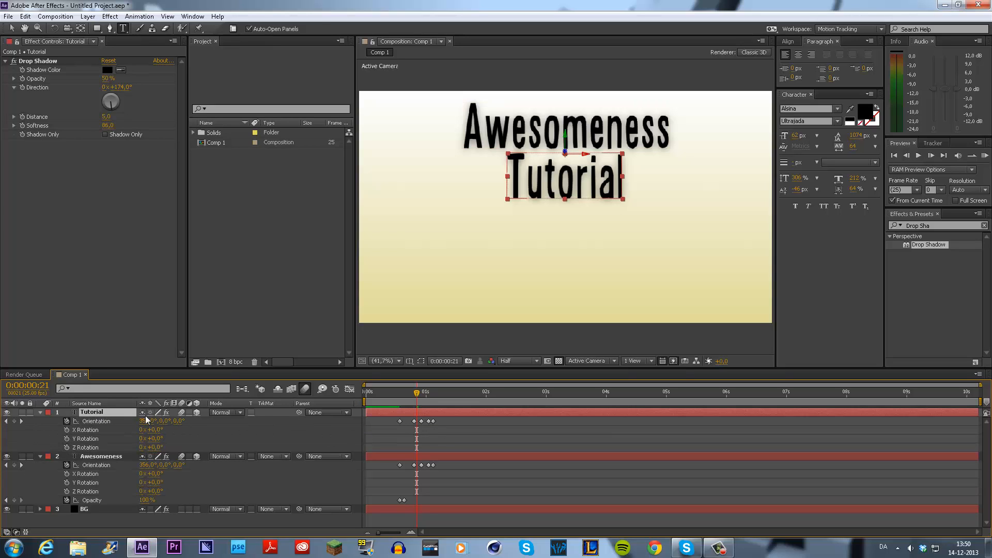
{"action": "key", "text": "shift+t"}
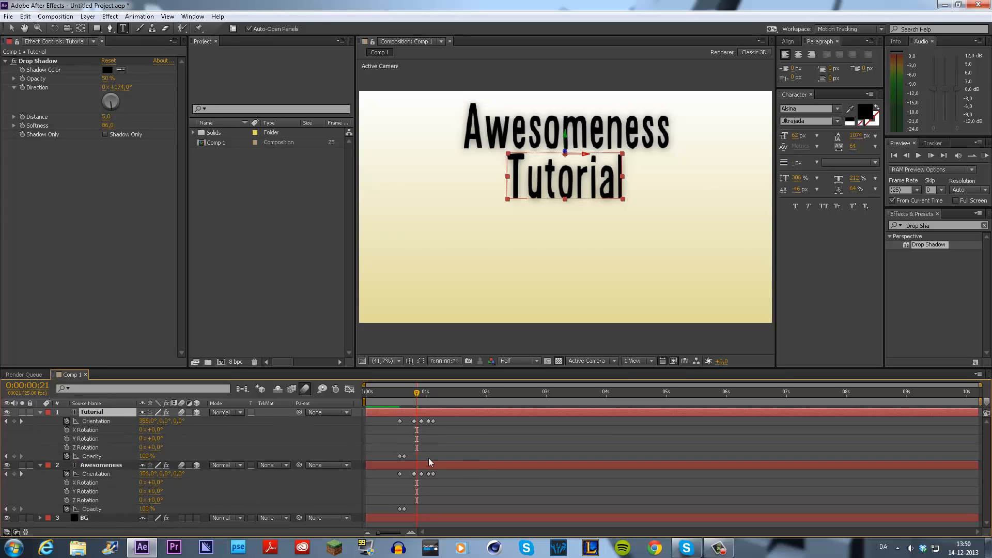
{"action": "left_click_drag", "start_coordinate": [392, 454], "coordinate": [409, 400]}
{"action": "left_click", "coordinate": [386, 455]}
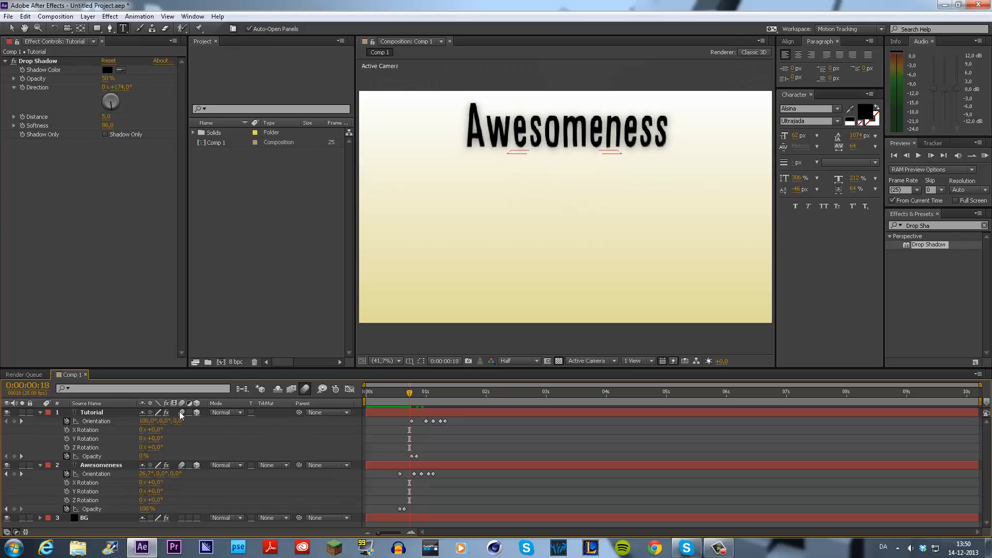
Step: Parent the Tutorial layer to the Awesomeness layer
{"action": "left_click", "coordinate": [98, 412]}
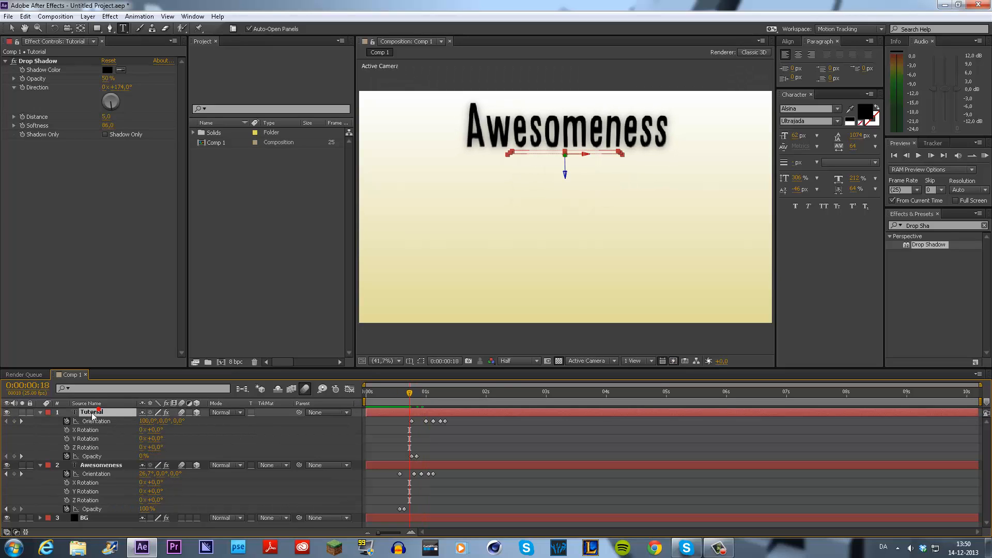
{"action": "left_click", "coordinate": [316, 415]}
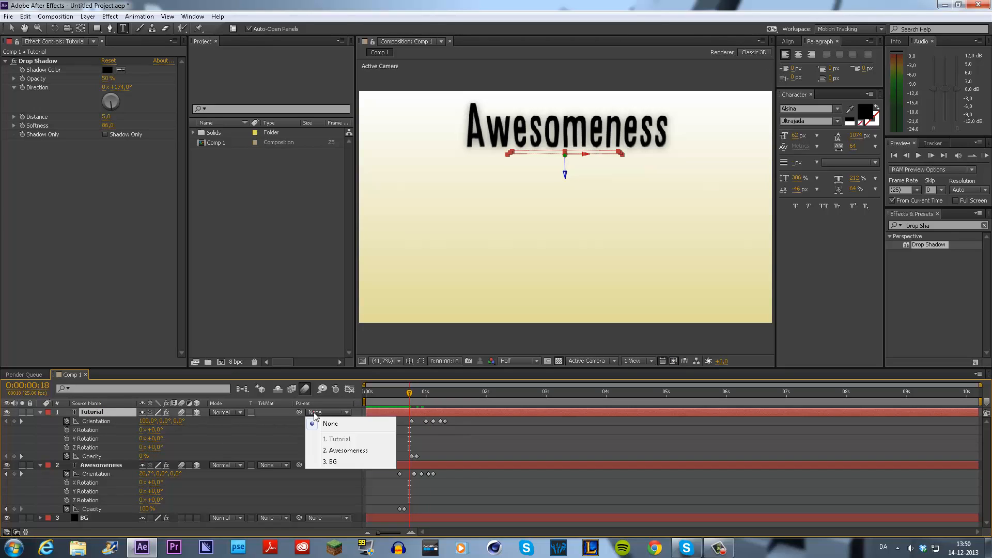
{"action": "left_click", "coordinate": [343, 450]}
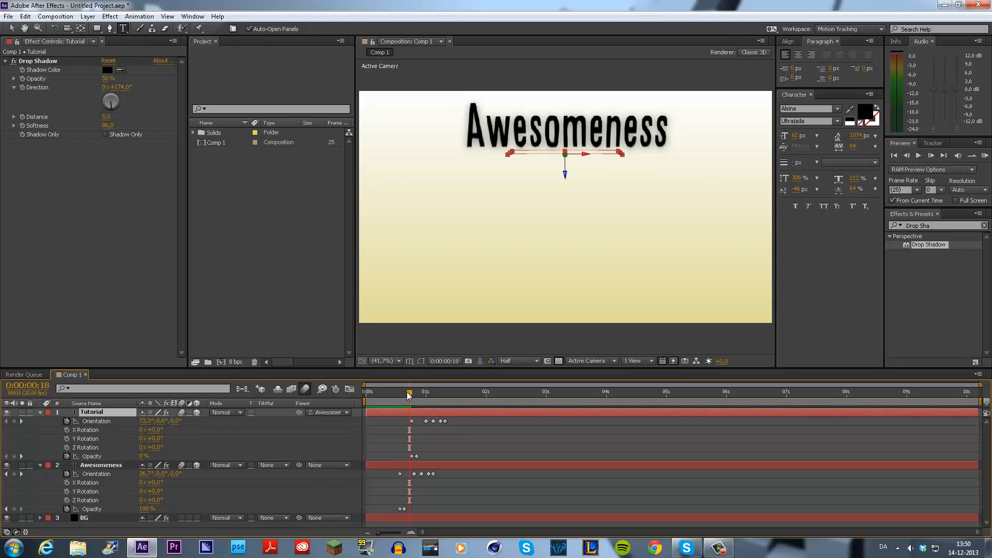
Step: Set the X orientation of the Tutorial layer's last orientation keyframe, at 0:00:01:08, to 0°
{"action": "left_click_drag", "start_coordinate": [408, 396], "coordinate": [520, 410]}
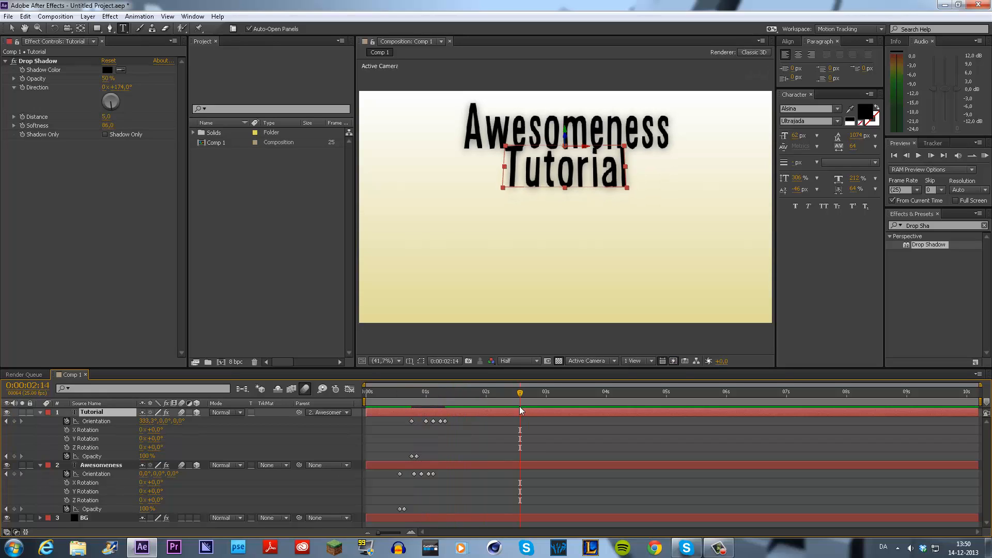
{"action": "left_click", "coordinate": [447, 396]}
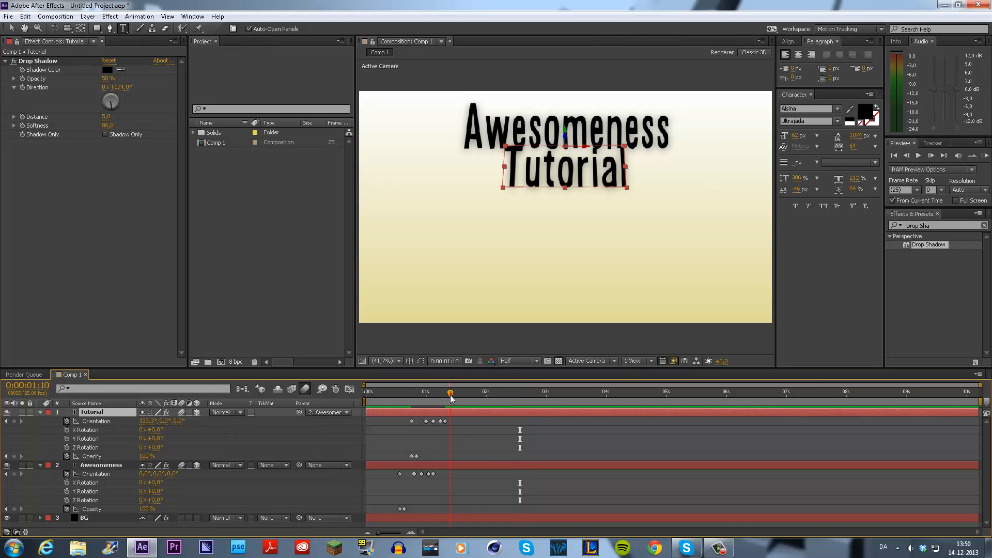
{"action": "double_click", "coordinate": [445, 422]}
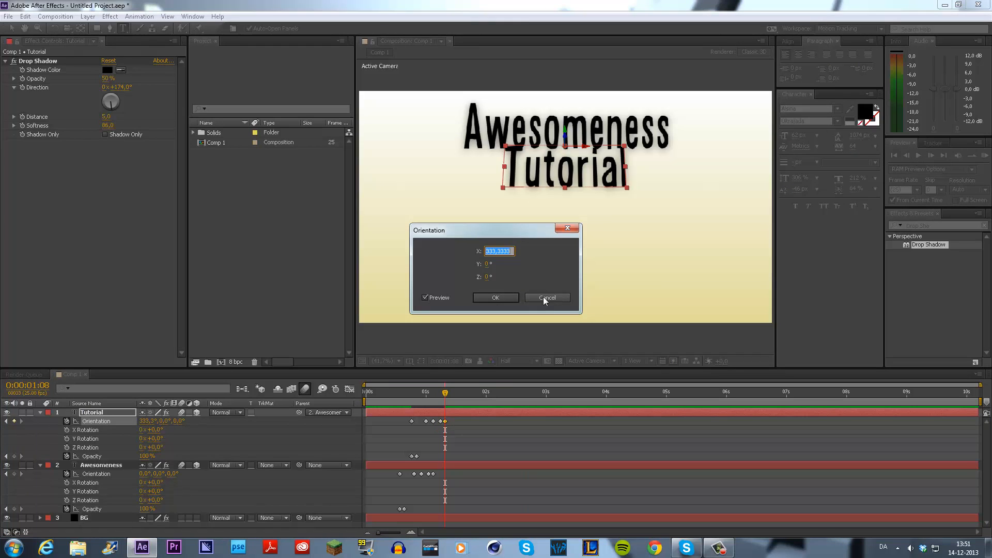
{"action": "left_click", "coordinate": [547, 297]}
{"action": "double_click", "coordinate": [444, 423]}
{"action": "type", "text": "0"}
{"action": "key", "text": "Return"}
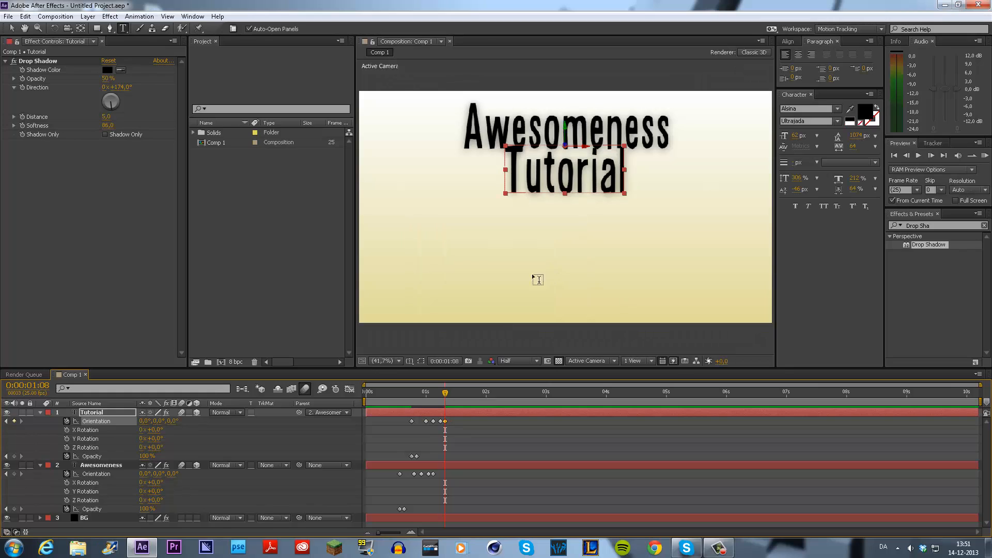
Step: Move the Tutorial layer slightly down to a Y position of 62 and preview the animation from the first frame
{"action": "left_click_drag", "start_coordinate": [451, 400], "coordinate": [466, 402]}
{"action": "left_click", "coordinate": [119, 412]}
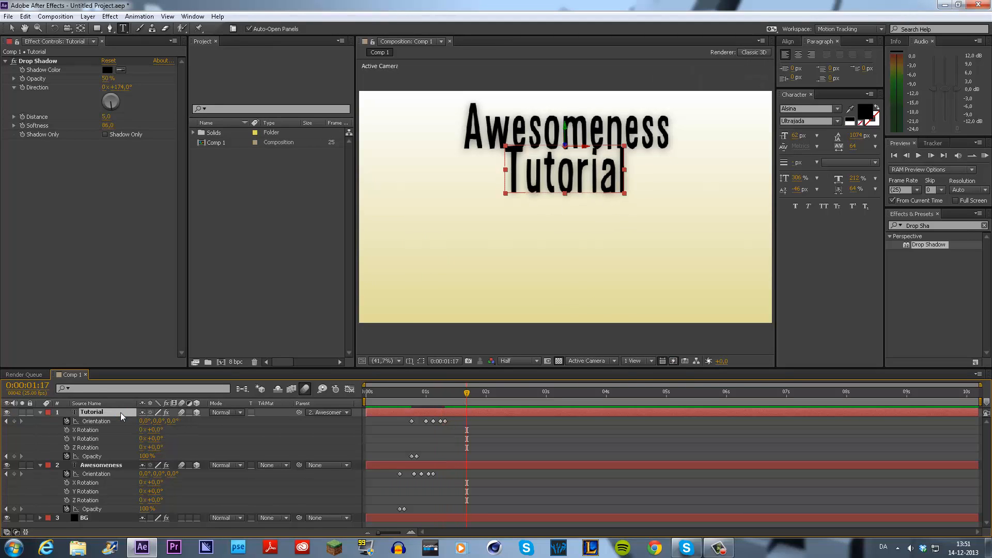
{"action": "key", "text": "p"}
{"action": "left_click_drag", "start_coordinate": [163, 421], "coordinate": [174, 421]}
{"action": "left_click_drag", "start_coordinate": [431, 400], "coordinate": [299, 402]}
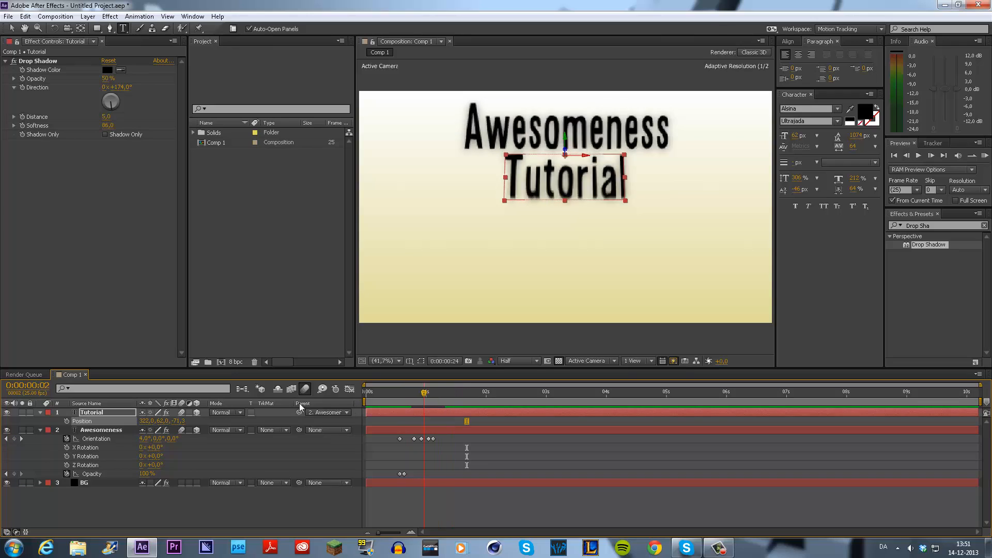
{"action": "left_click", "coordinate": [984, 156]}
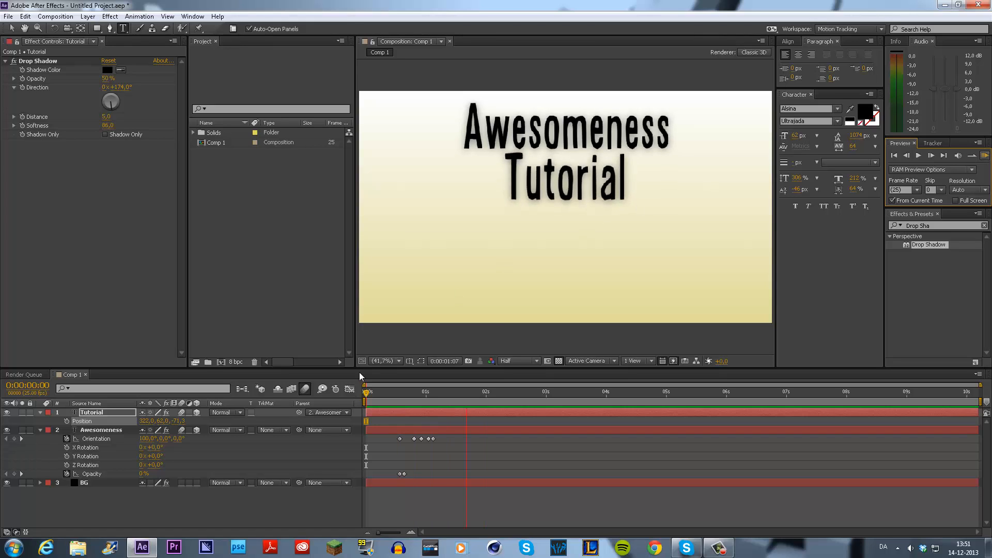
{"action": "left_click", "coordinate": [416, 396]}
{"action": "left_click", "coordinate": [984, 159]}
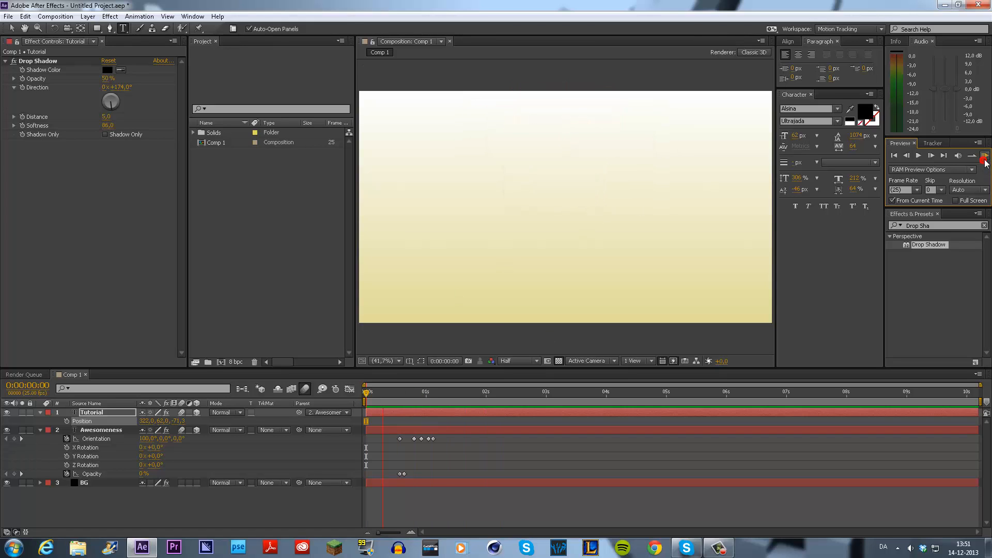
Step: Reveal the Tutorial layer's orientation and opacity keyframes and set the X orientation at 0:00:01:03 to about 9.3°
{"action": "mouse_move", "coordinate": [423, 398]}
{"action": "left_mouse_down"}
{"action": "mouse_move", "coordinate": [401, 401]}
{"action": "mouse_move", "coordinate": [445, 402]}
{"action": "mouse_move", "coordinate": [432, 406]}
{"action": "left_mouse_up"}
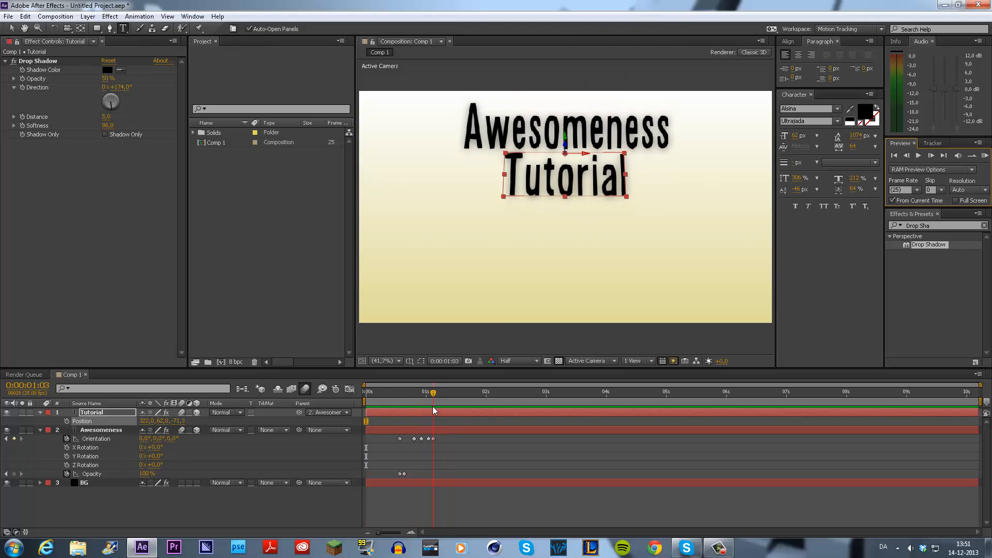
{"action": "left_click", "coordinate": [102, 415]}
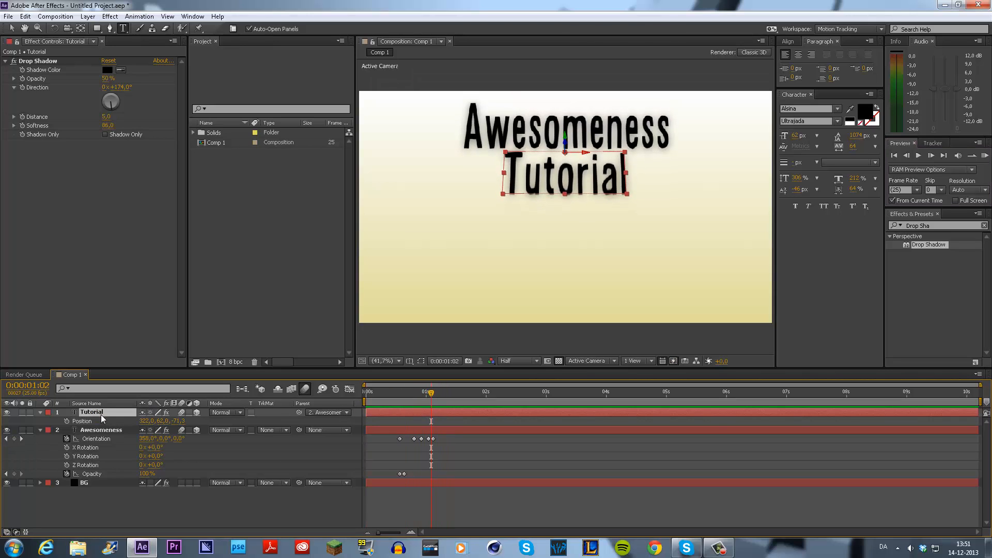
{"action": "key", "text": "r"}
{"action": "key", "text": "shift+t"}
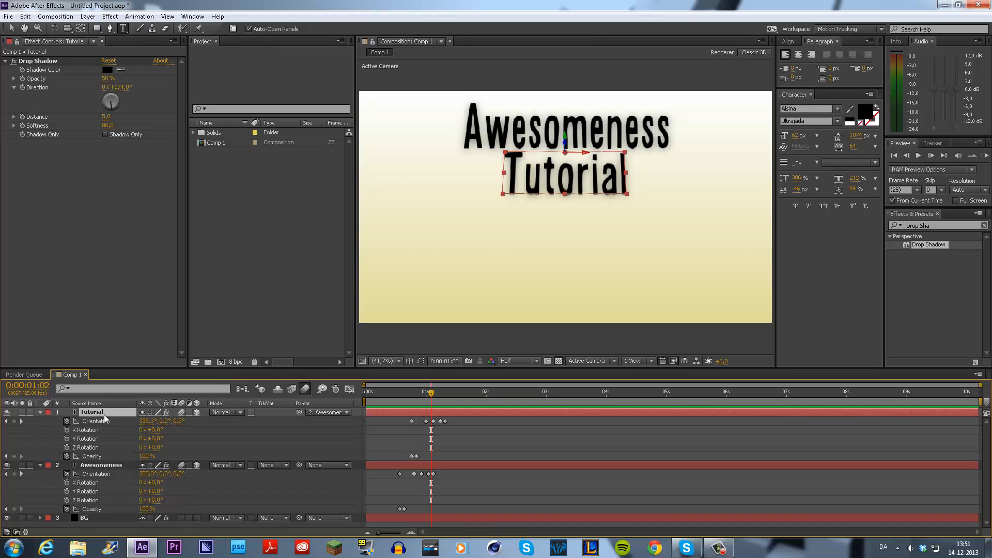
{"action": "left_click", "coordinate": [444, 436]}
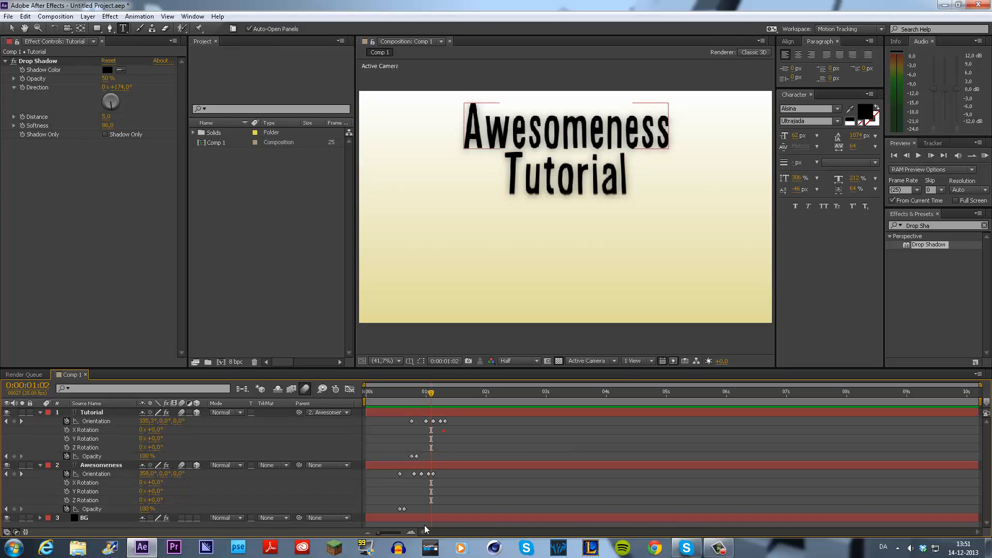
{"action": "left_click", "coordinate": [409, 532]}
{"action": "left_click_drag", "start_coordinate": [458, 422], "coordinate": [435, 407]}
{"action": "left_click", "coordinate": [443, 403]}
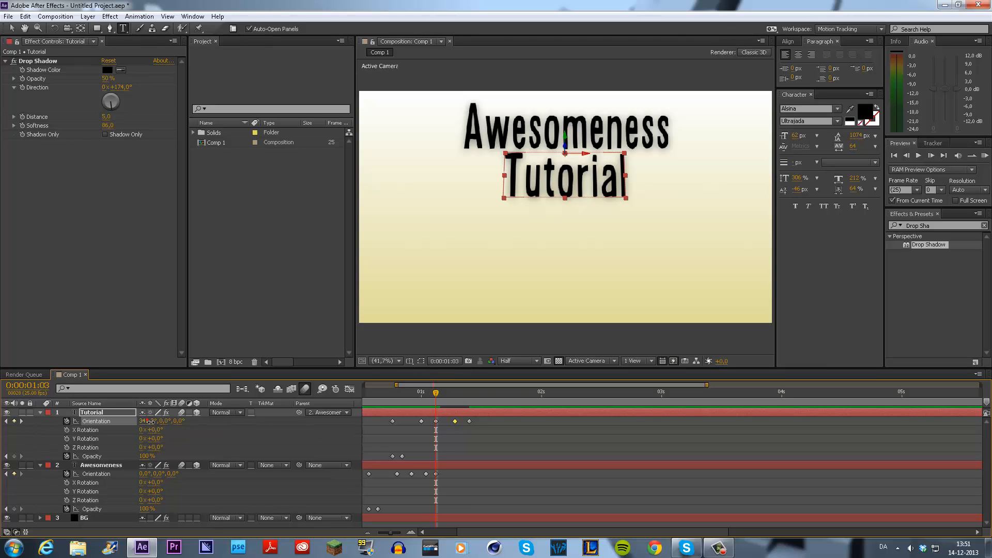
{"action": "left_click_drag", "start_coordinate": [148, 421], "coordinate": [169, 425]}
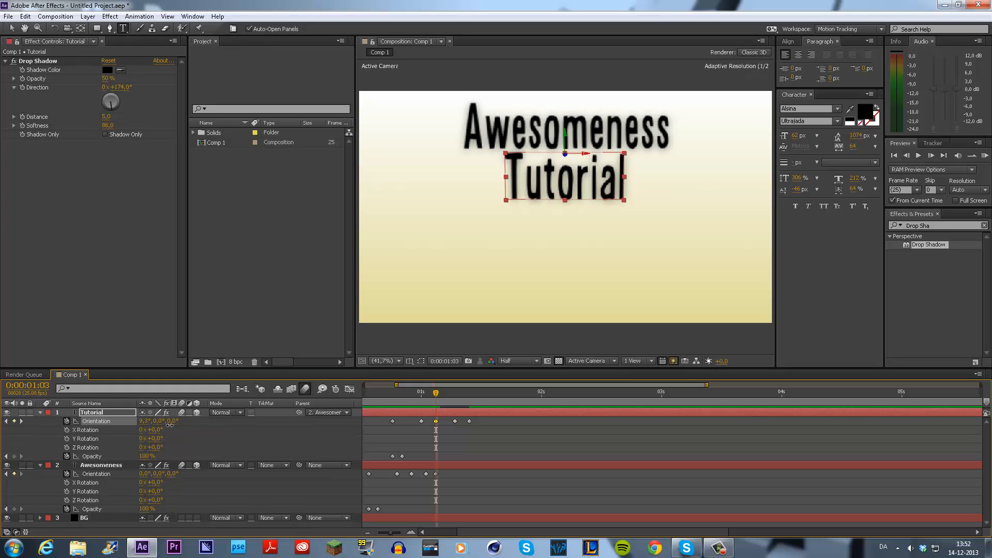
Step: Set the Tutorial layer's X orientation keyframe at 0:00:01:07 to about 349.3° and preview the animation from the start
{"action": "left_click_drag", "start_coordinate": [436, 392], "coordinate": [454, 407]}
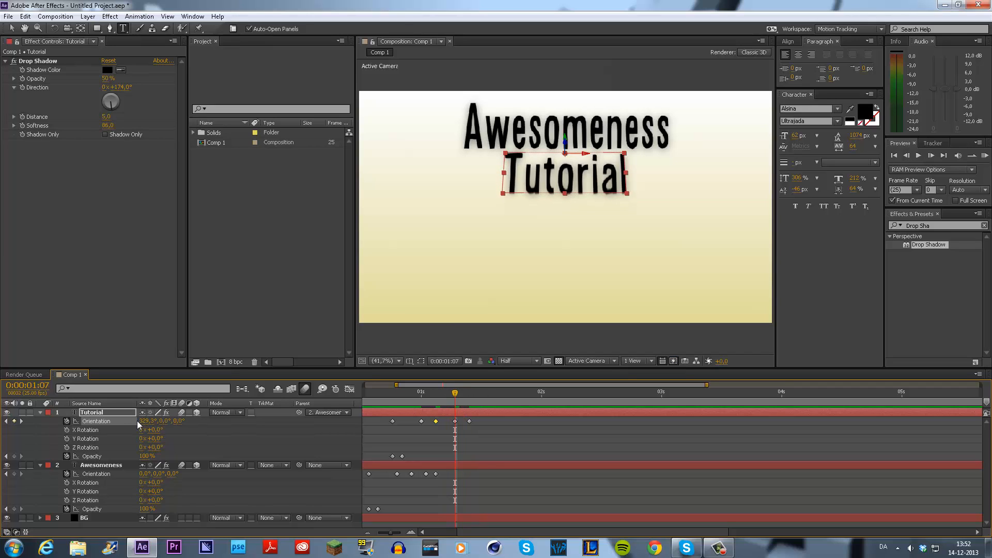
{"action": "left_click_drag", "start_coordinate": [147, 421], "coordinate": [162, 424]}
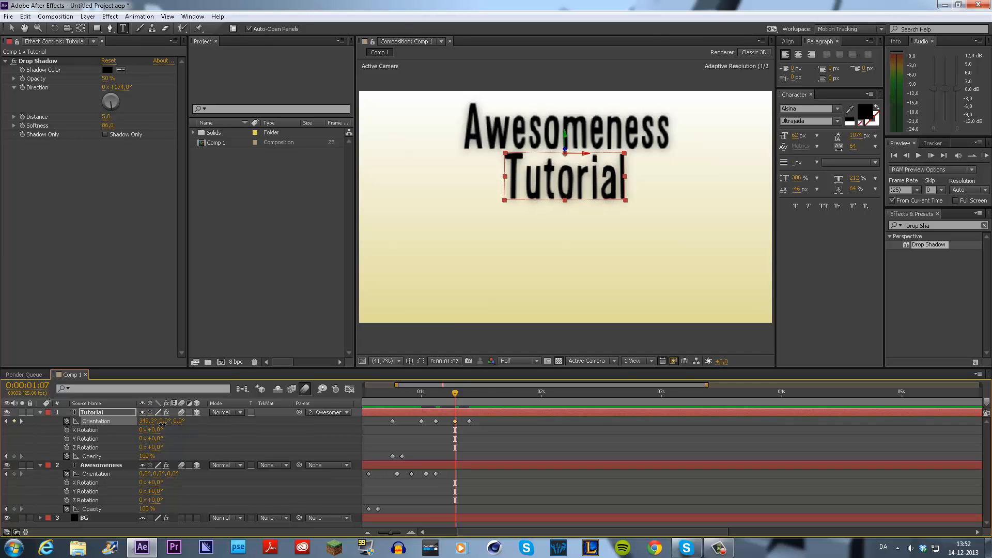
{"action": "left_click_drag", "start_coordinate": [458, 396], "coordinate": [235, 408]}
{"action": "left_click", "coordinate": [985, 156]}
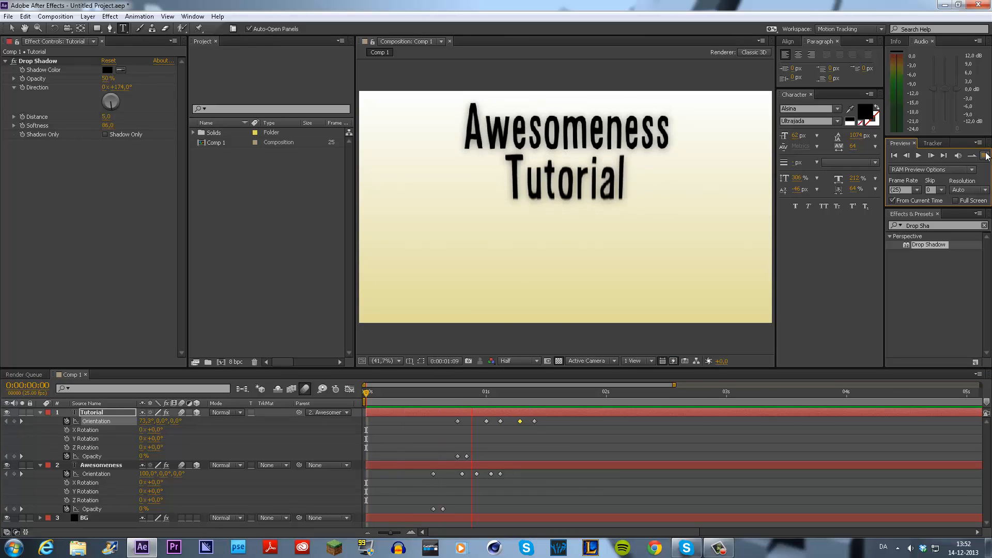
{"action": "left_click", "coordinate": [985, 155]}
{"action": "left_click", "coordinate": [984, 156]}
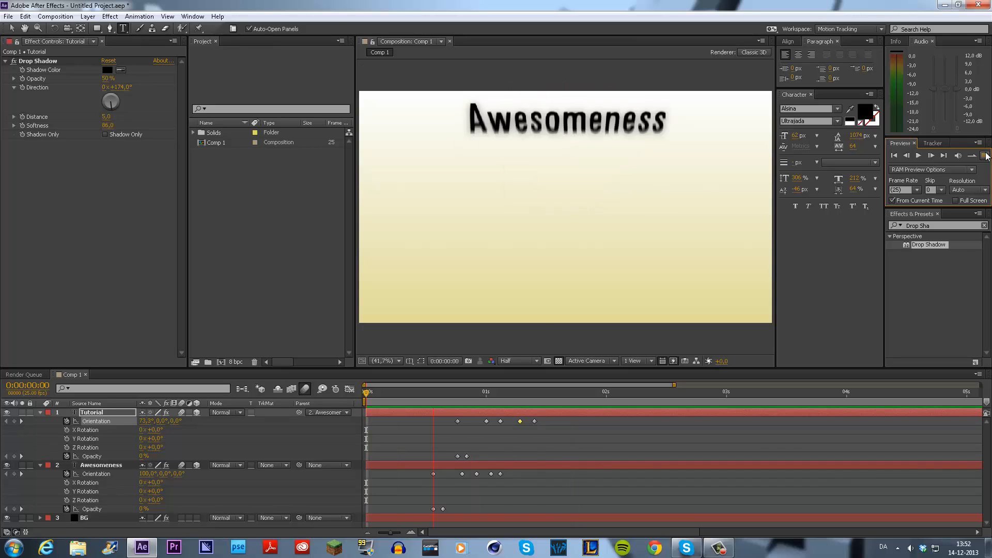
Step: Set the Tutorial layer's X orientation keyframe at 0:00:01:00 to 337.3° and review the swing from the first frame
{"action": "left_click", "coordinate": [485, 394]}
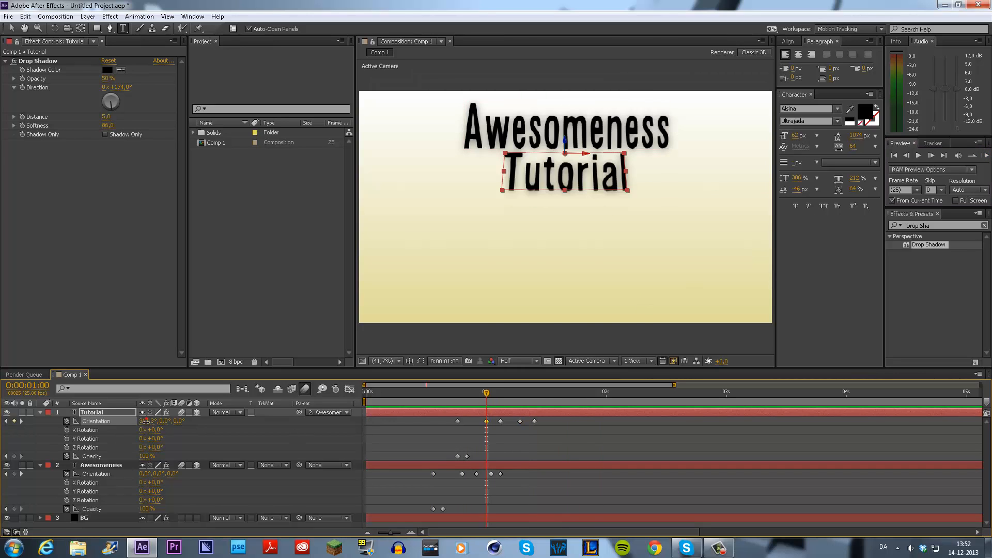
{"action": "left_click_drag", "start_coordinate": [145, 421], "coordinate": [155, 421]}
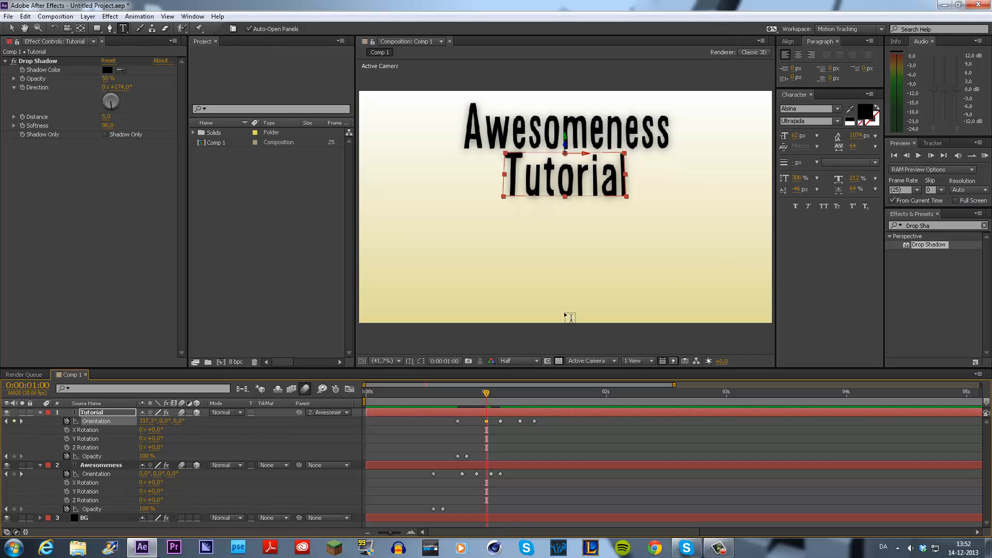
{"action": "left_click", "coordinate": [368, 402]}
{"action": "left_click", "coordinate": [984, 155]}
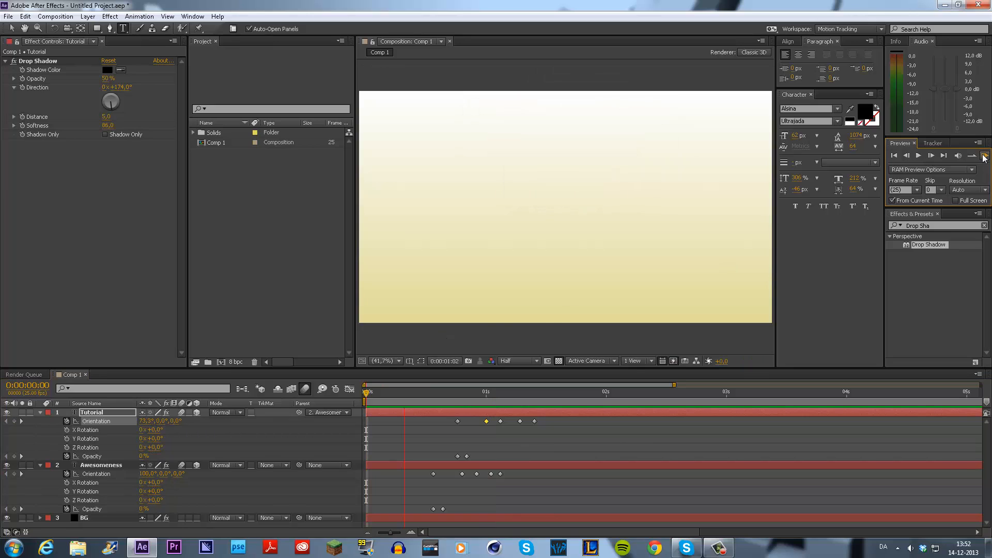
{"action": "key", "text": "space"}
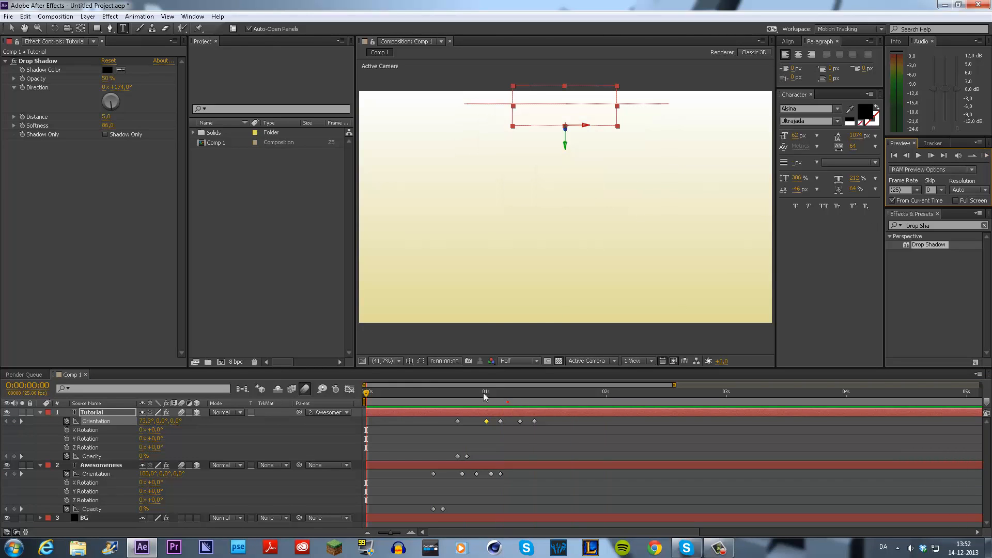
{"action": "left_click", "coordinate": [367, 533]}
{"action": "left_click", "coordinate": [402, 394]}
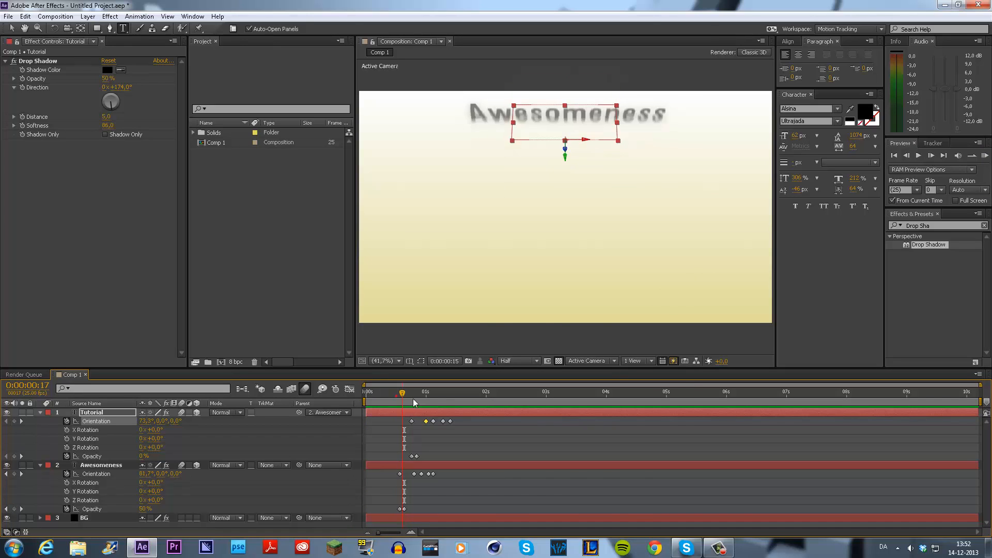
{"action": "left_click_drag", "start_coordinate": [414, 402], "coordinate": [244, 390]}
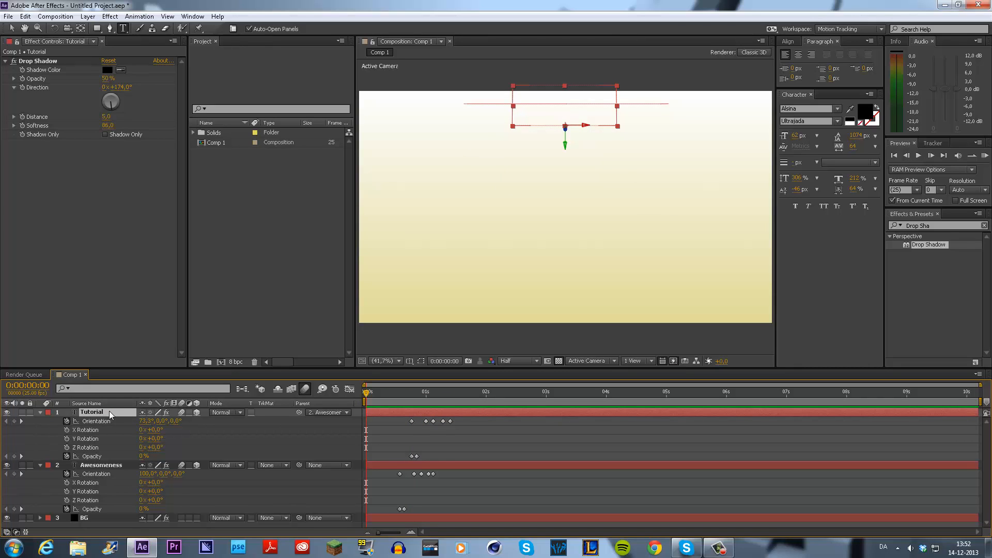
Step: Duplicate the Tutorial layer and move the copy beneath the original to a Y position of 224 at 0:00:01:16
{"action": "key", "text": "ctrl+d"}
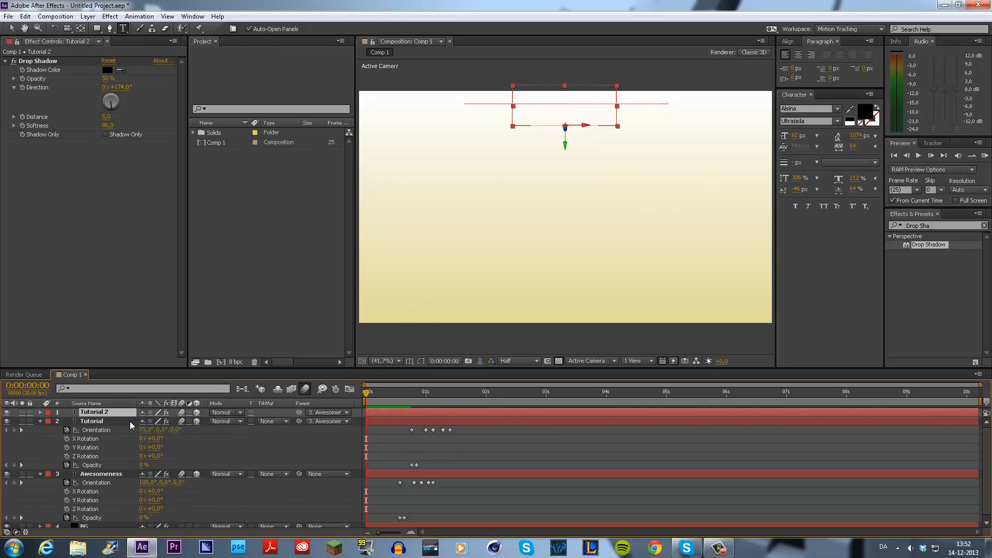
{"action": "left_click_drag", "start_coordinate": [423, 398], "coordinate": [463, 401]}
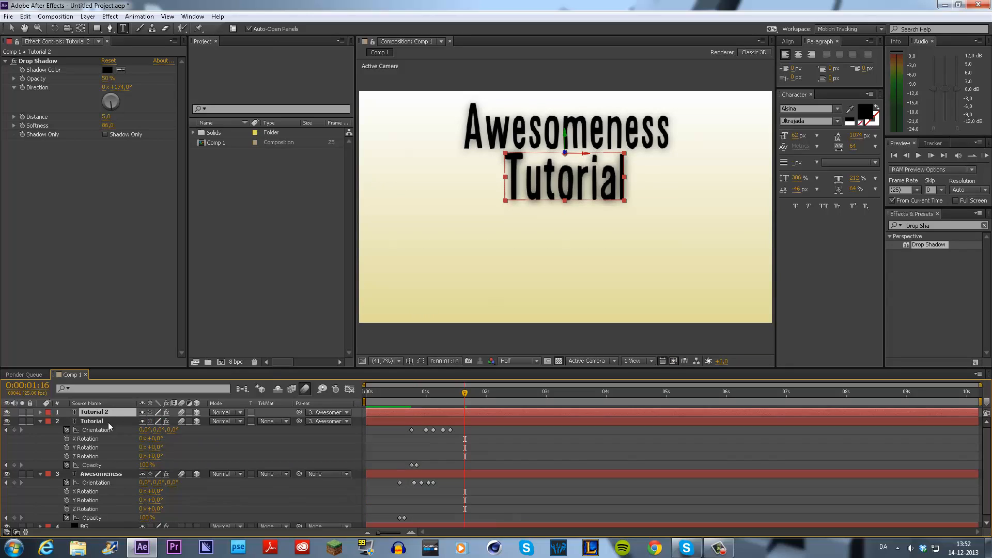
{"action": "key", "text": "p"}
{"action": "left_click_drag", "start_coordinate": [167, 420], "coordinate": [249, 423]}
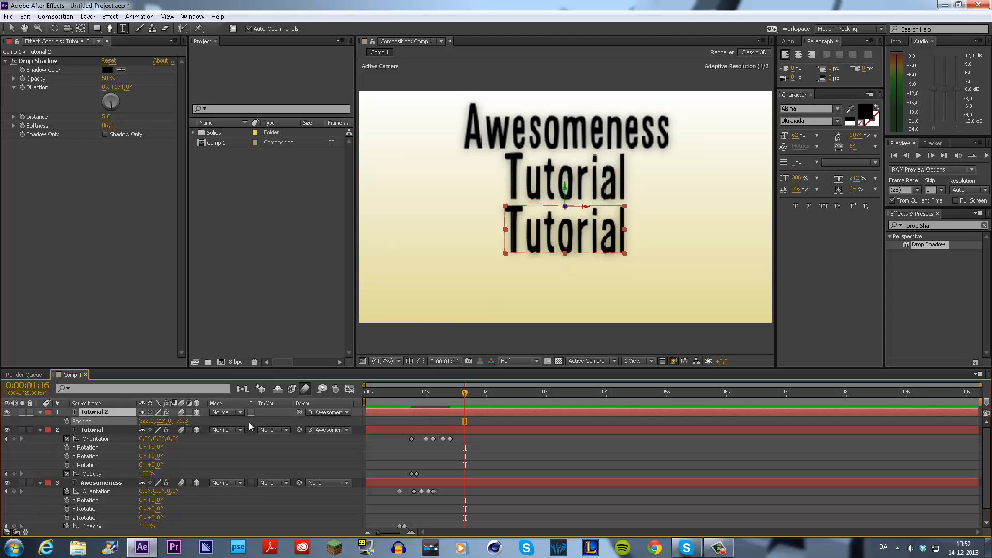
Step: Parent the duplicated layer to the Tutorial layer and replace its text with "DanishFX"
{"action": "left_click", "coordinate": [316, 412]}
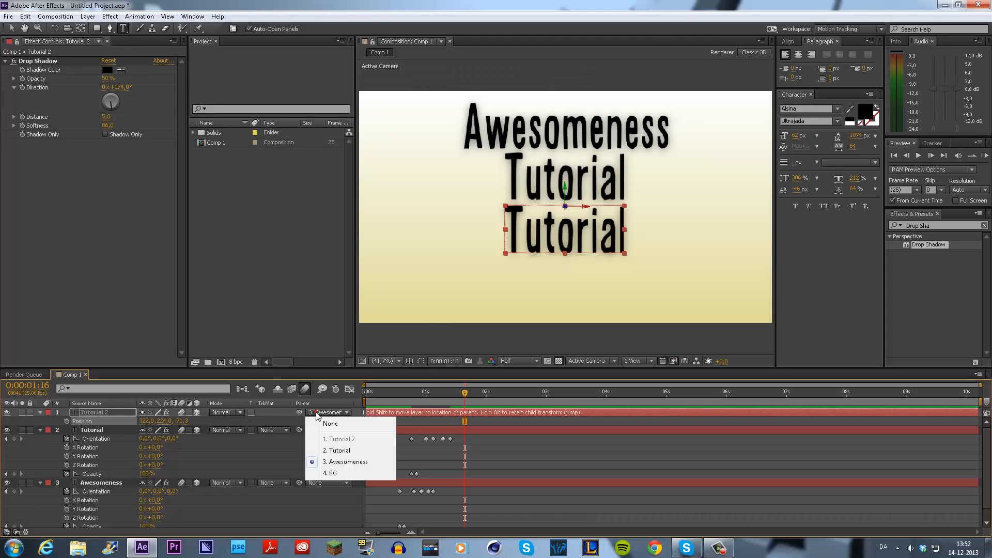
{"action": "left_click", "coordinate": [345, 450]}
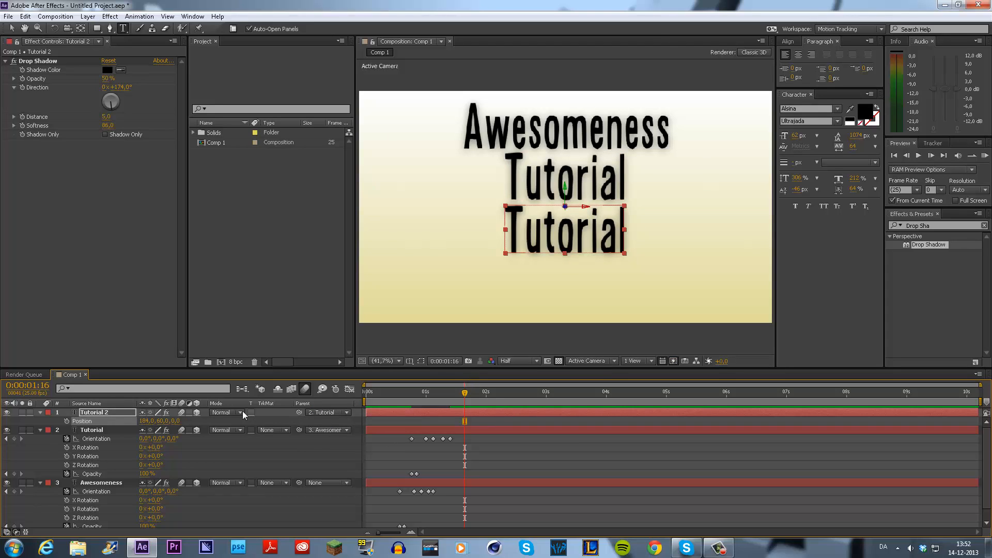
{"action": "left_click", "coordinate": [129, 416]}
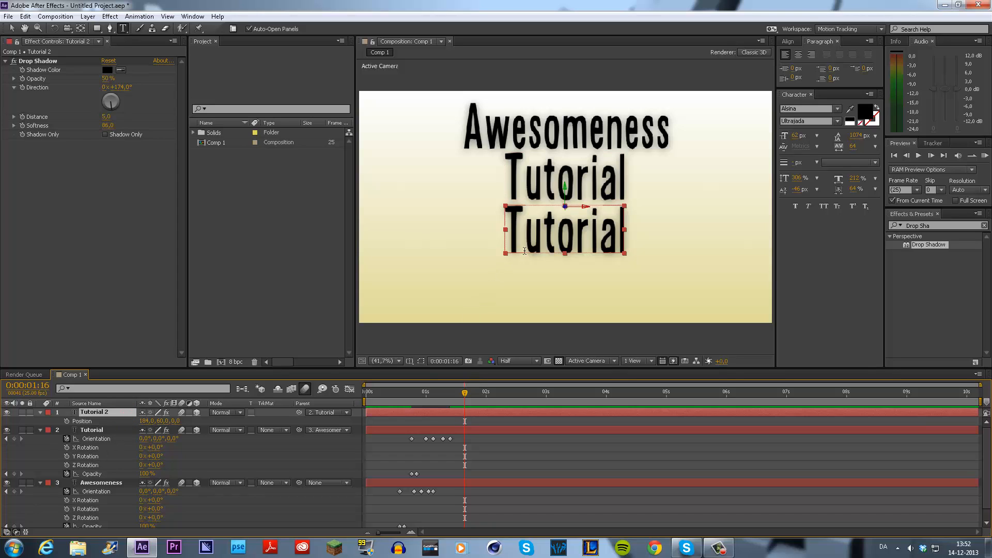
{"action": "double_click", "coordinate": [538, 241]}
{"action": "key", "text": "BackSpace"}
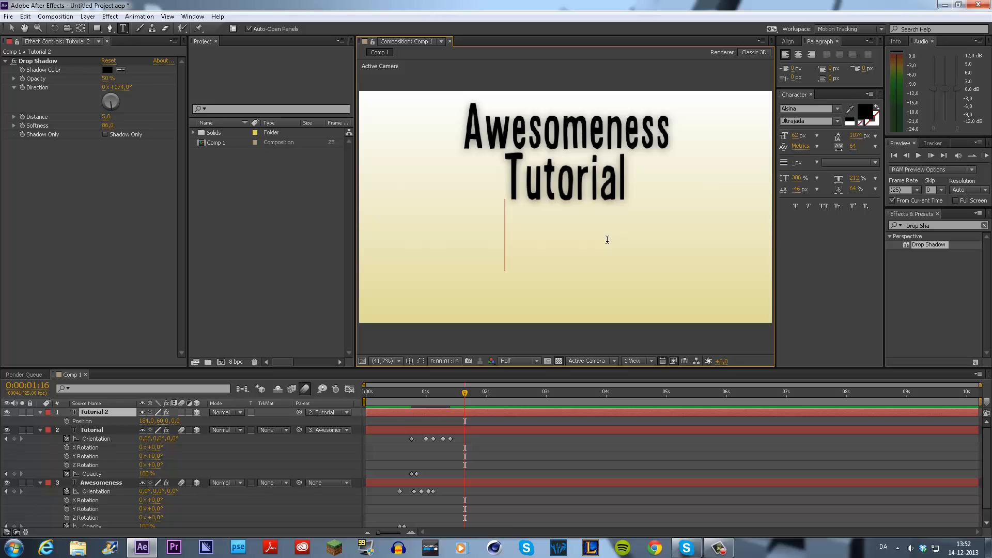
{"action": "type", "text": "D"}
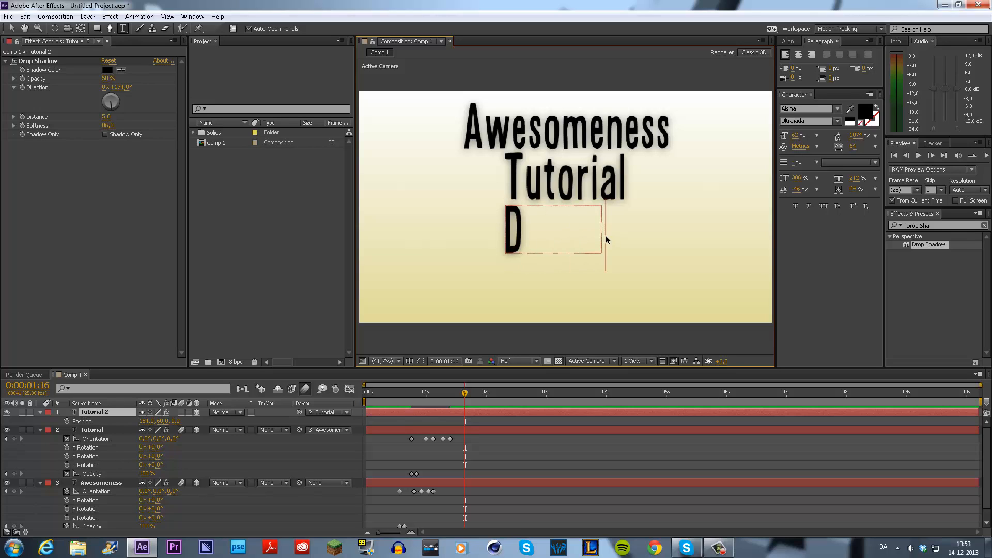
{"action": "type", "text": "anishFX"}
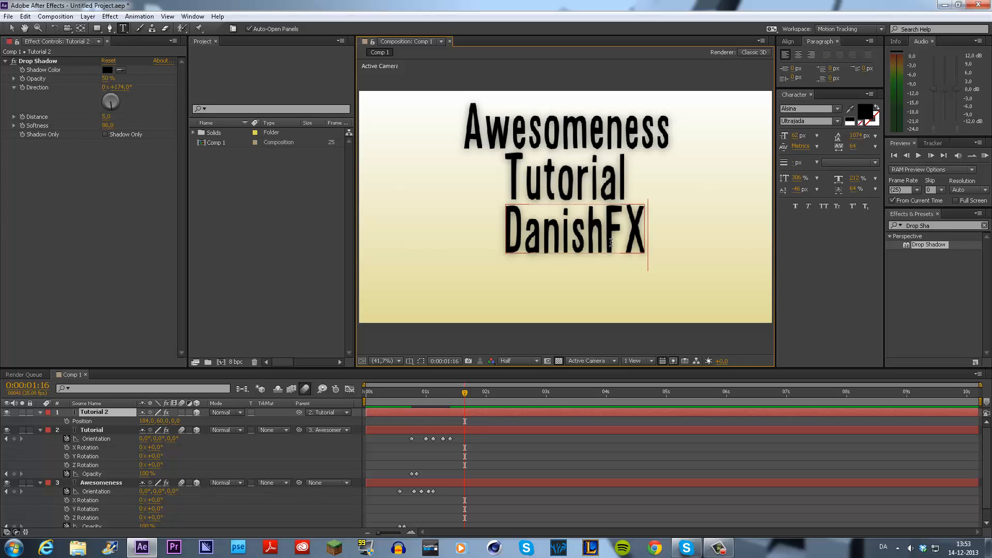
Step: Center the DanishFX text beneath Tutorial by setting its anchor point to X 218 and Y -110
{"action": "left_click", "coordinate": [115, 416]}
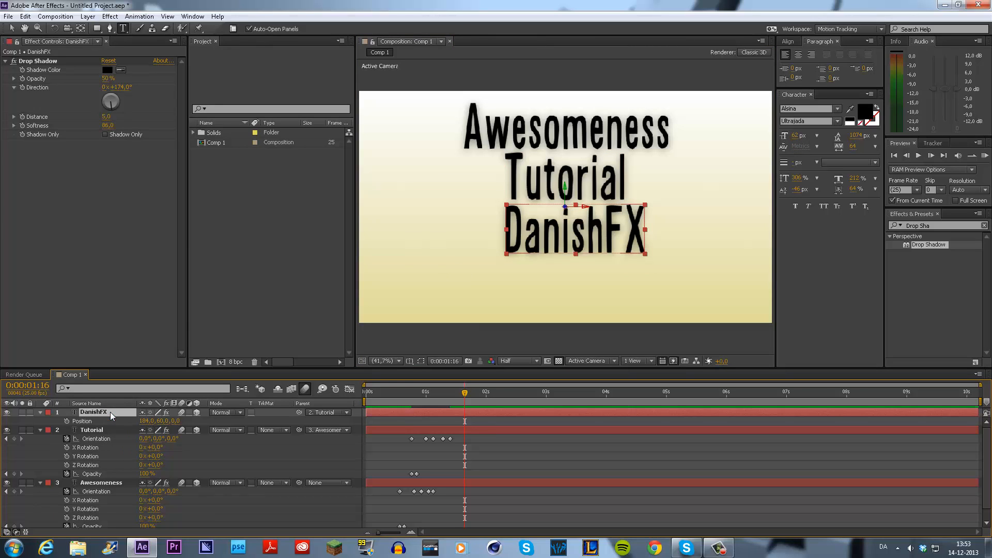
{"action": "key", "text": "a"}
{"action": "mouse_move", "coordinate": [145, 421]}
{"action": "left_mouse_down"}
{"action": "mouse_move", "coordinate": [171, 428]}
{"action": "mouse_move", "coordinate": [162, 421]}
{"action": "left_mouse_up"}
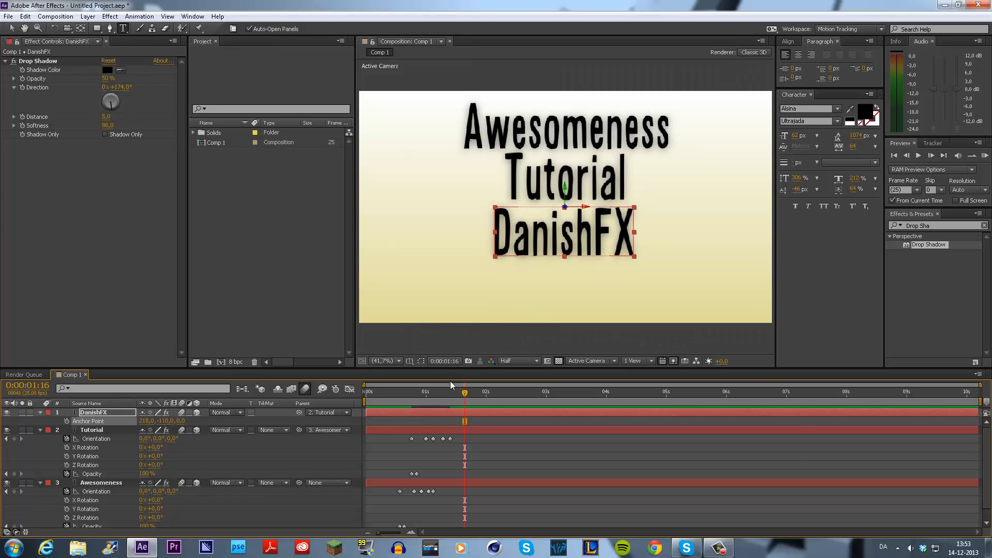
Step: Shift the DanishFX layer's orientation and opacity keyframes to start at 0:00:01:00 and preview the animation from the first frame
{"action": "left_click", "coordinate": [88, 412]}
{"action": "key", "text": "r"}
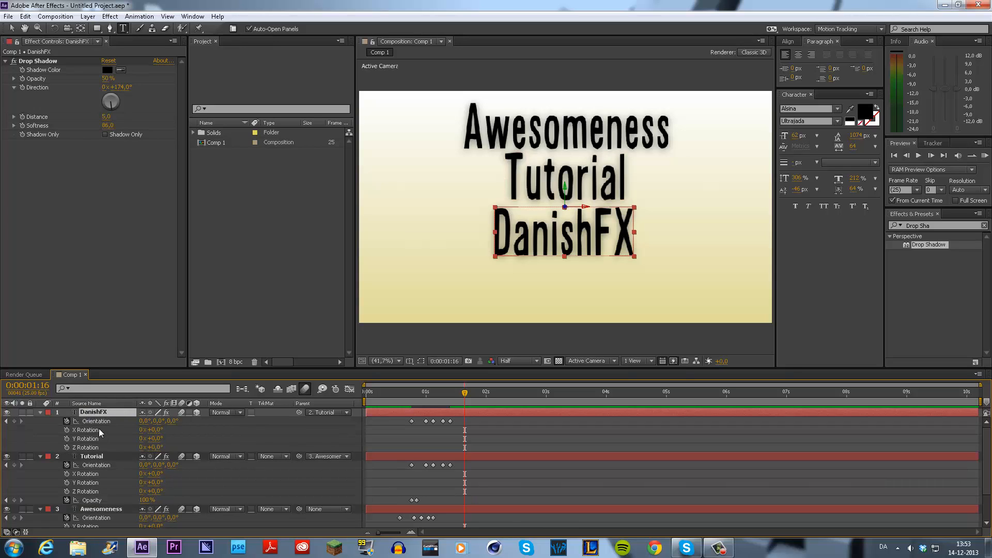
{"action": "key", "text": "shift+t"}
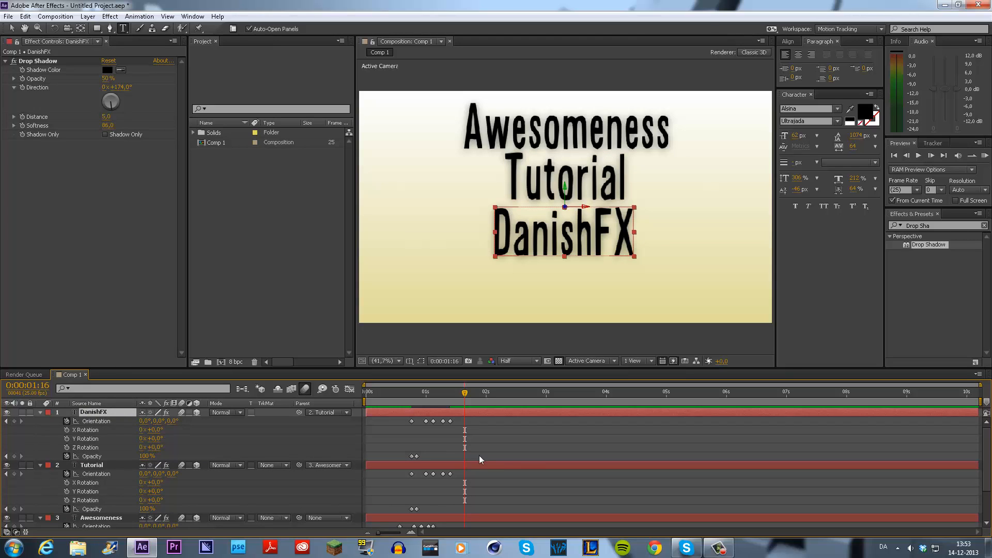
{"action": "left_click_drag", "start_coordinate": [473, 458], "coordinate": [346, 401]}
{"action": "left_click", "coordinate": [485, 432]}
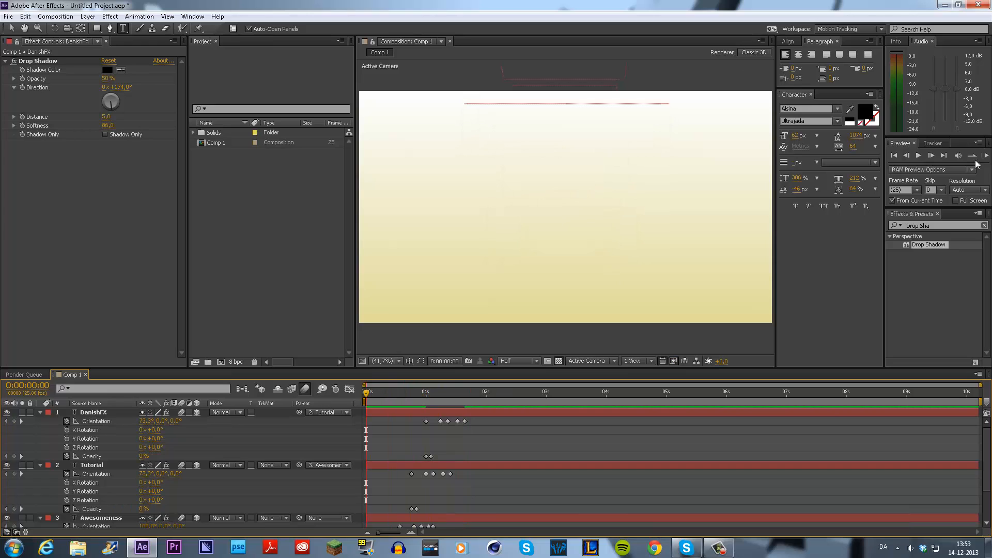
{"action": "left_click", "coordinate": [984, 156]}
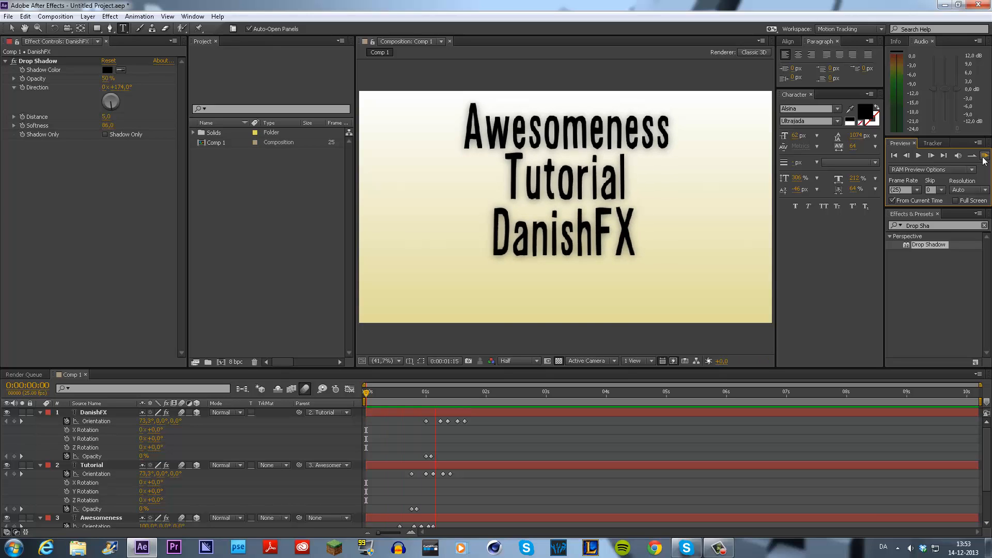
Step: Lower the Tutorial layer to a Y position of 74 at 0:00:01:21
{"action": "left_click", "coordinate": [451, 398]}
{"action": "left_click_drag", "start_coordinate": [456, 396], "coordinate": [476, 395]}
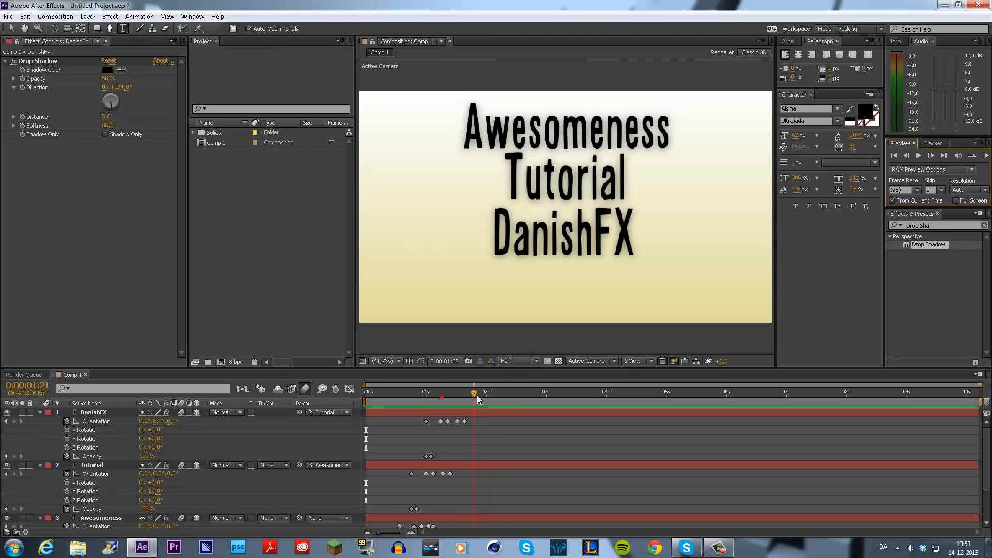
{"action": "left_click", "coordinate": [374, 468]}
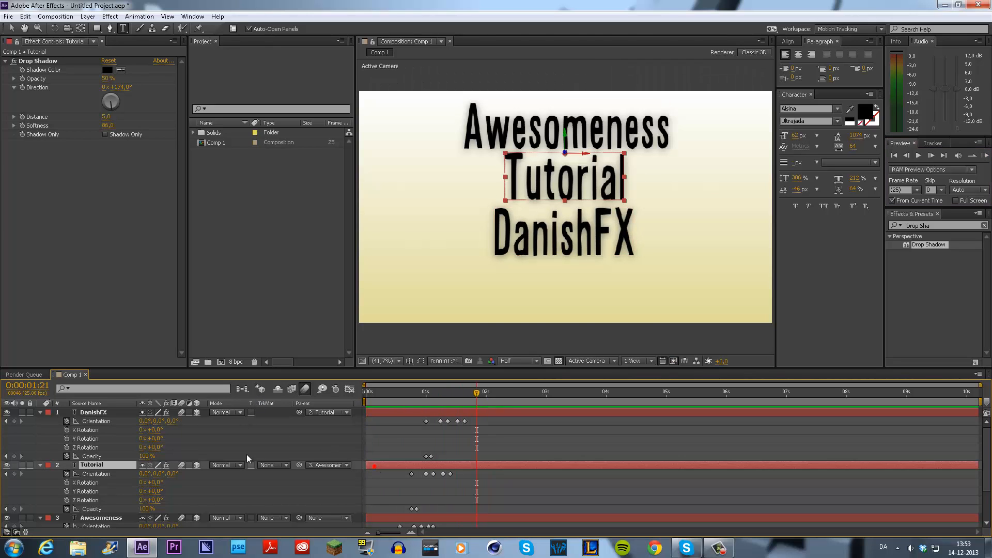
{"action": "key", "text": "p"}
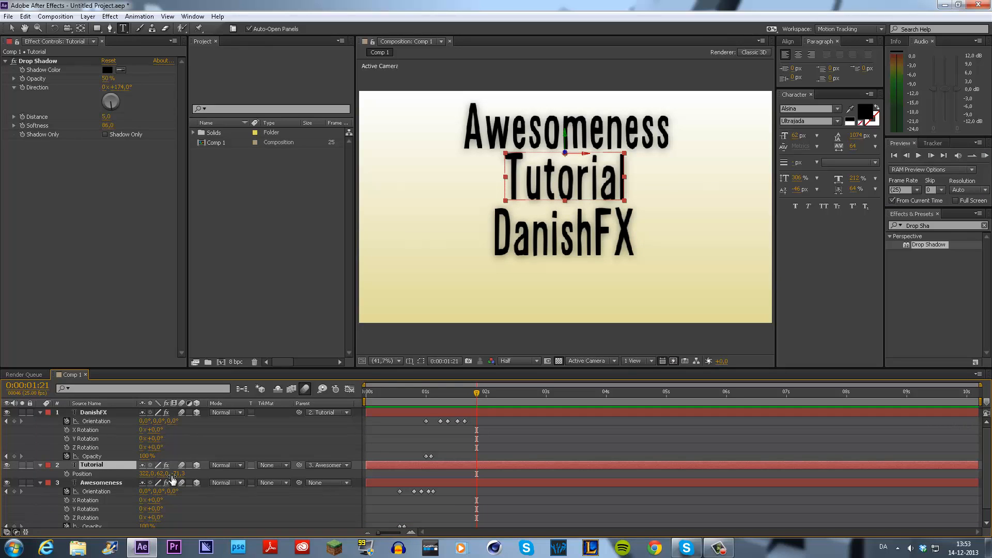
{"action": "left_click_drag", "start_coordinate": [165, 474], "coordinate": [175, 475]}
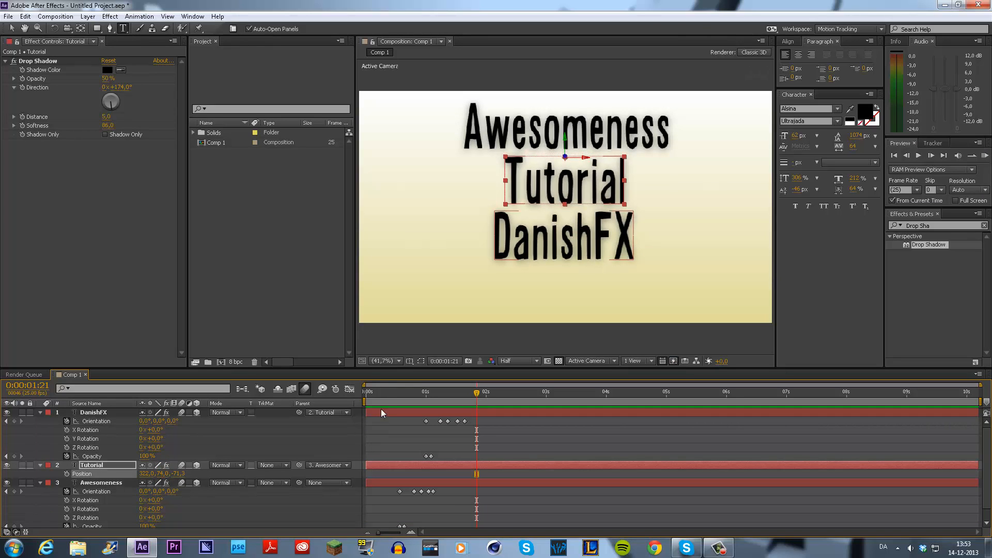
Step: Preview the three-line title animation from the first frame to check the line spacing and timing
{"action": "key", "text": "Home"}
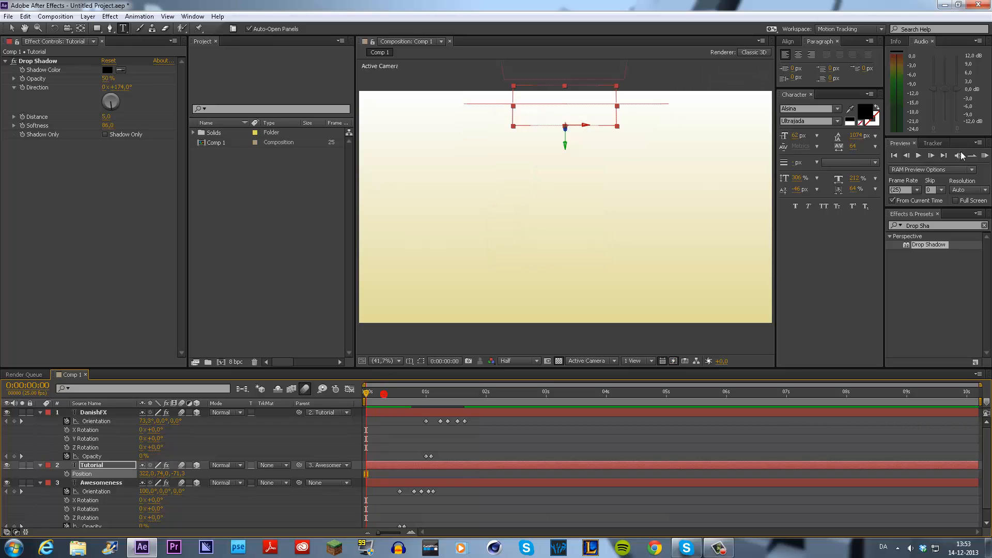
{"action": "left_click", "coordinate": [984, 158]}
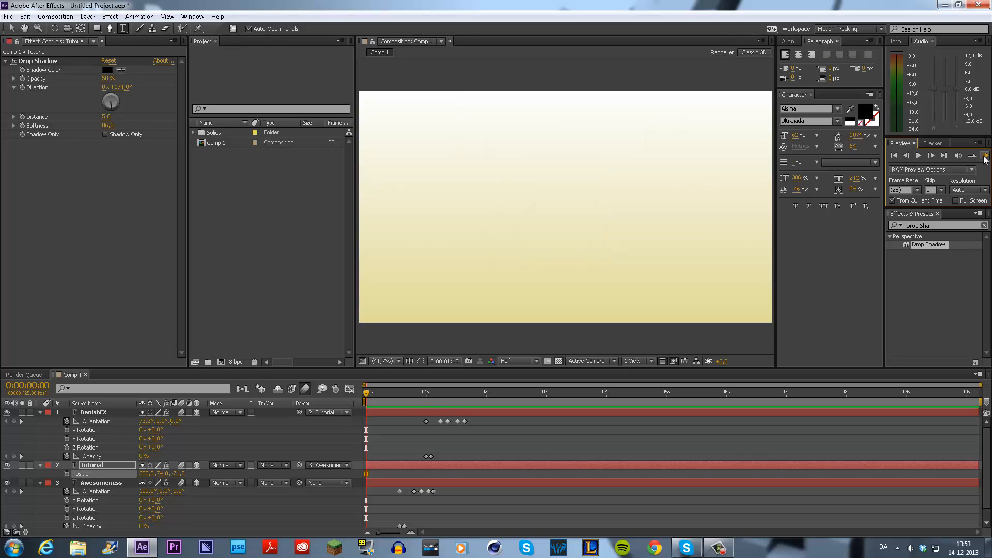
{"action": "left_click", "coordinate": [417, 395]}
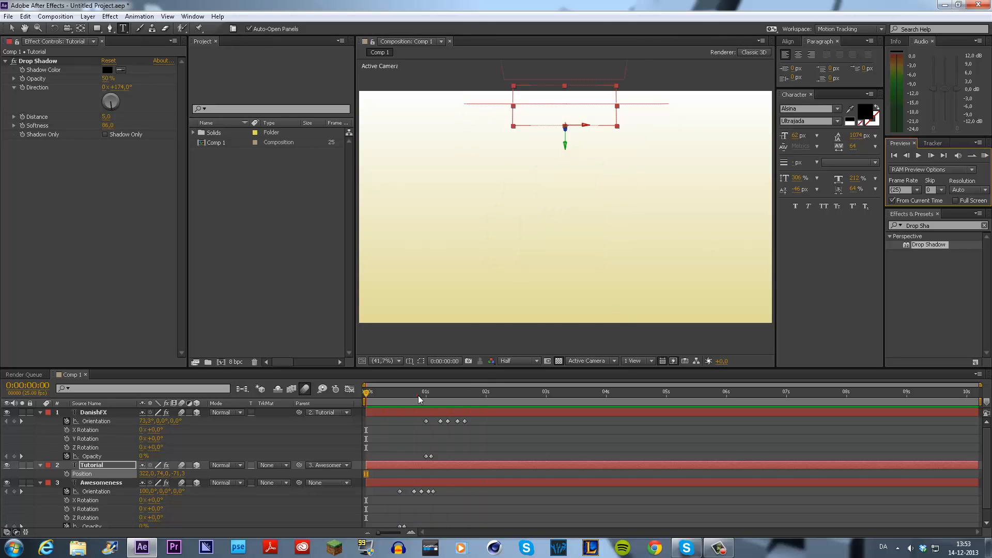
{"action": "left_click_drag", "start_coordinate": [441, 398], "coordinate": [366, 396]}
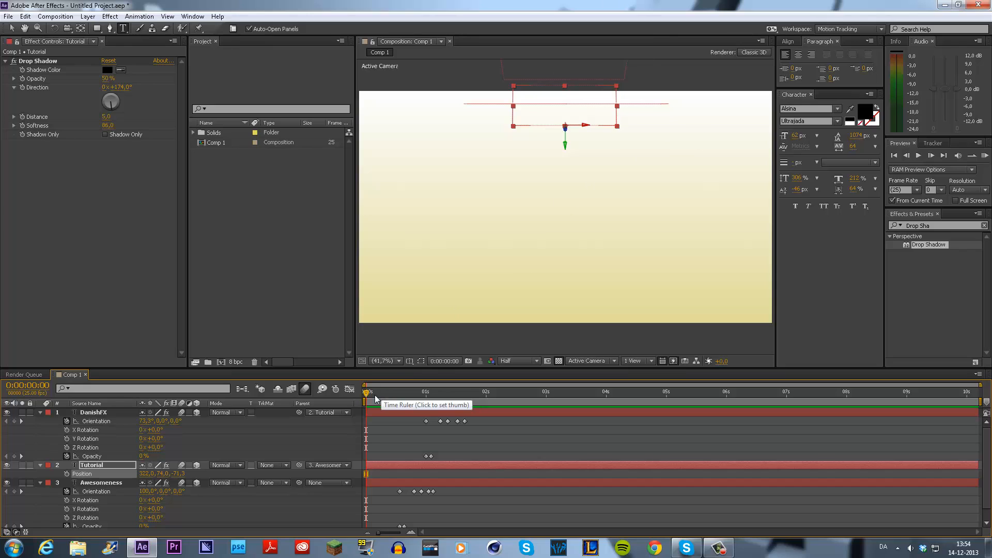
{"action": "mouse_move", "coordinate": [376, 399]}
{"action": "left_mouse_down"}
{"action": "mouse_move", "coordinate": [432, 399]}
{"action": "mouse_move", "coordinate": [395, 399]}
{"action": "left_mouse_up"}
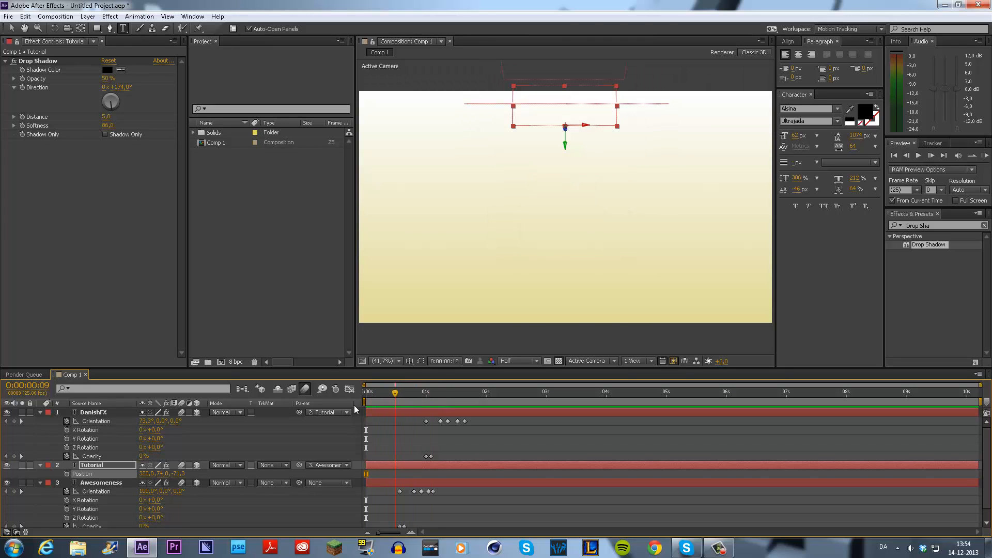
{"action": "key", "text": "Home"}
Step: Create a black 1920 x 1080 px solid named "Fadezzz Yo" above the title layers
{"action": "left_click", "coordinate": [88, 16]}
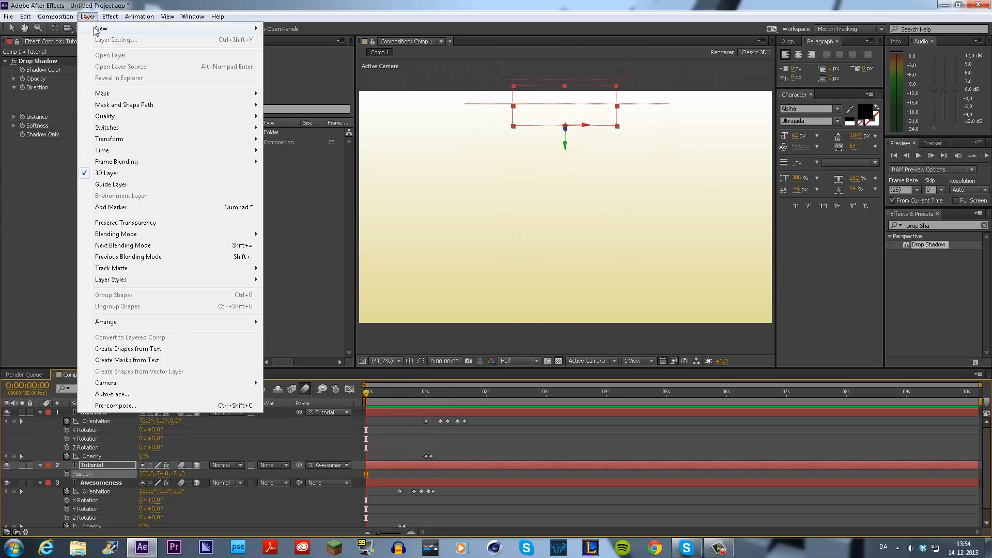
{"action": "mouse_move", "coordinate": [94, 29]}
{"action": "left_click", "coordinate": [305, 40]}
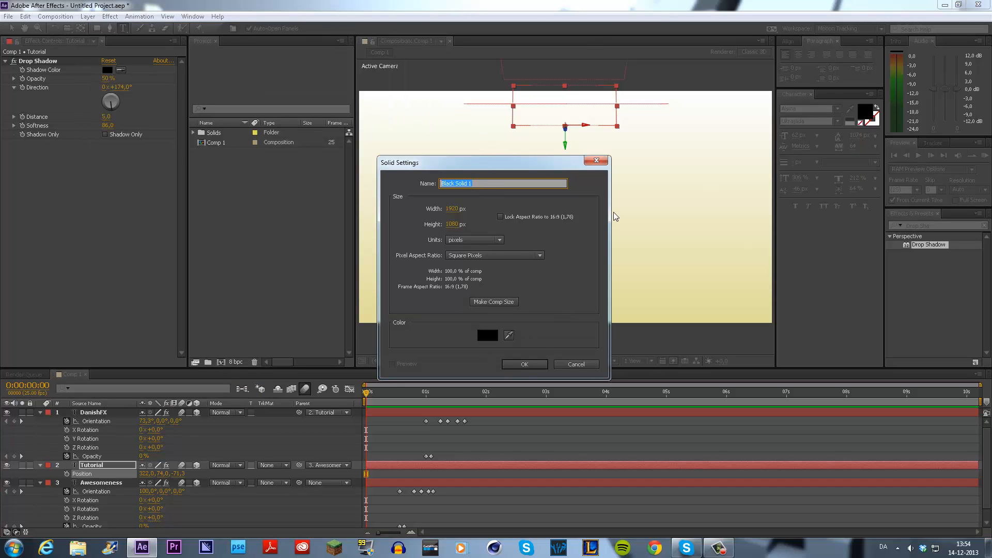
{"action": "key", "text": "BackSpace"}
{"action": "type", "text": "Fadezzz Yo"}
{"action": "key", "text": "Return"}
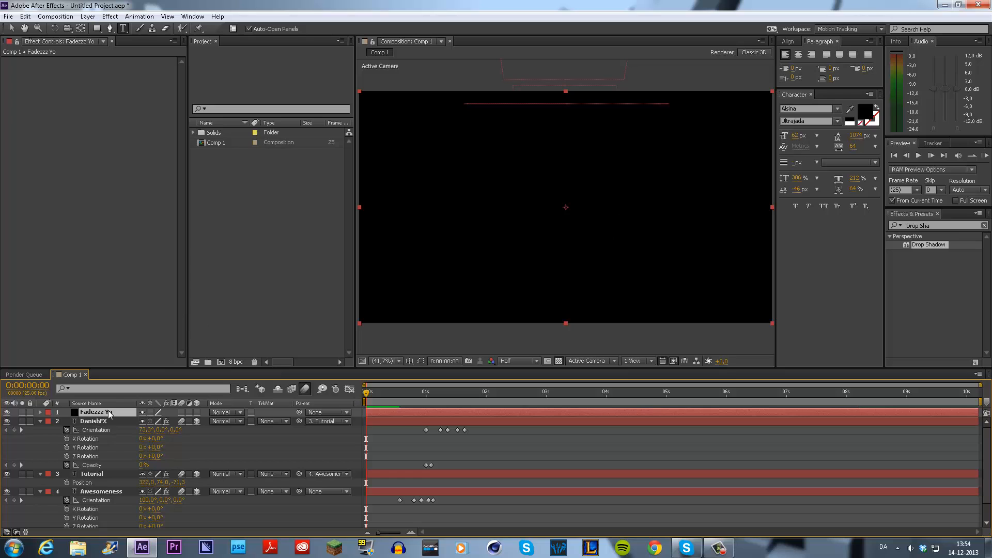
Step: Keyframe the Fadezzz Yo solid's opacity from 100% at 0:00:00:00 to 0% at 0:00:00:08 and preview the fade-in
{"action": "key", "text": "t"}
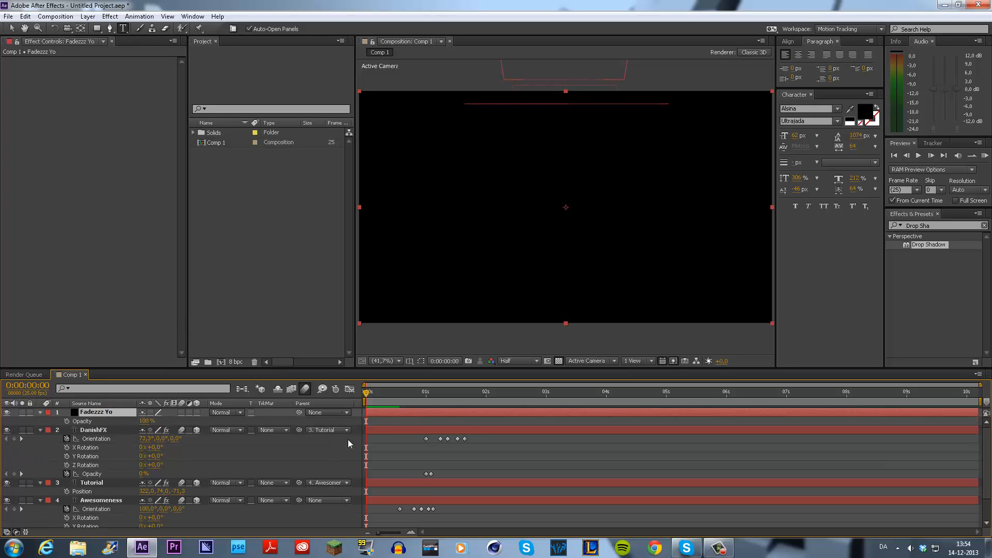
{"action": "left_click", "coordinate": [66, 421]}
{"action": "mouse_move", "coordinate": [378, 397]}
{"action": "left_mouse_down"}
{"action": "mouse_move", "coordinate": [393, 398]}
{"action": "mouse_move", "coordinate": [366, 394]}
{"action": "left_mouse_up"}
{"action": "left_click", "coordinate": [146, 421]}
{"action": "type", "text": "13"}
{"action": "key", "text": "Return"}
{"action": "left_click", "coordinate": [381, 394]}
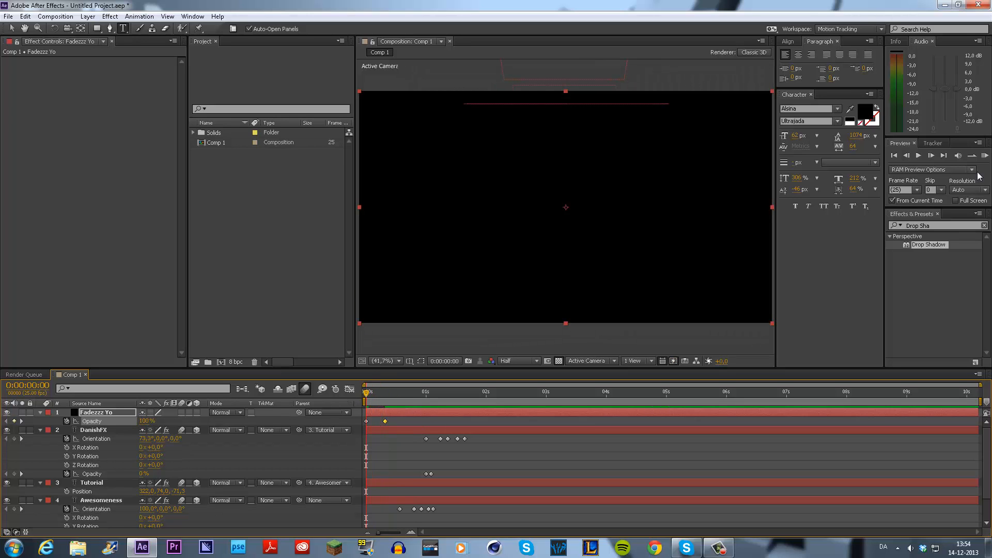
{"action": "left_click", "coordinate": [985, 156]}
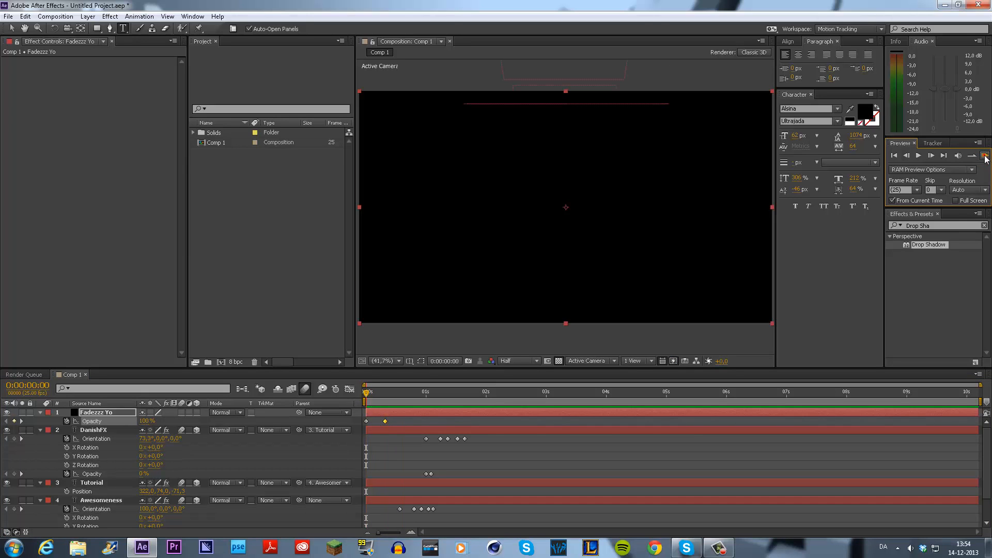
Step: Add a closing fade to the Fadezzz Yo solid with opacity keyframes of 0% at 0:00:03:01 and 100% at 0:00:03:13
{"action": "left_click", "coordinate": [431, 400]}
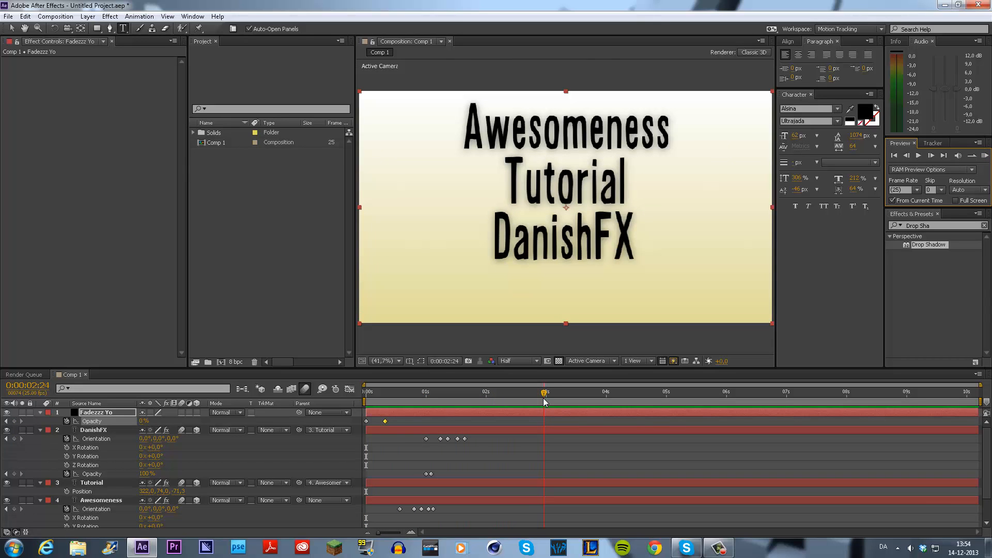
{"action": "left_click_drag", "start_coordinate": [541, 398], "coordinate": [548, 398]}
{"action": "left_click", "coordinate": [14, 421]}
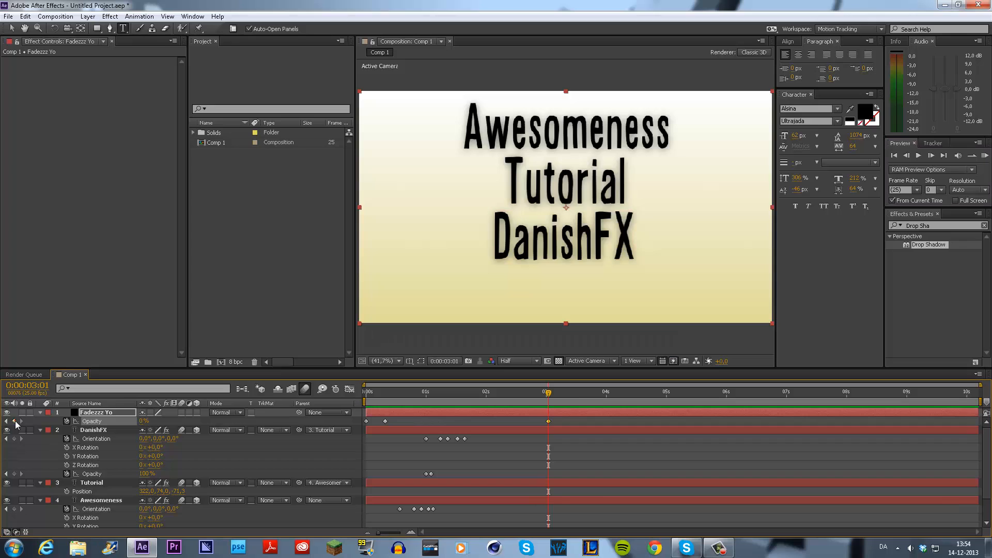
{"action": "left_click", "coordinate": [577, 395]}
{"action": "type", "text": "100"}
{"action": "key", "text": "Return"}
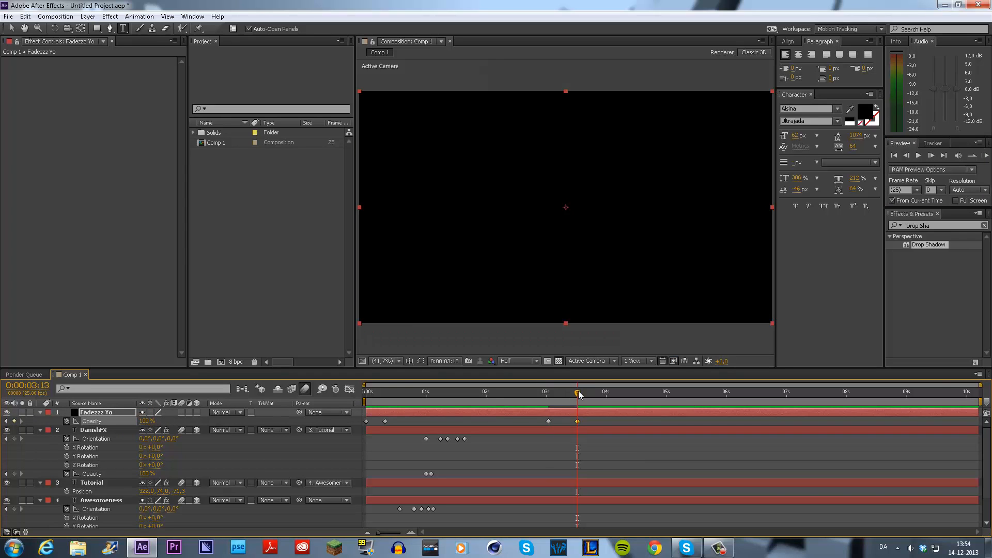
Step: End the work area at 0:00:03:13 and trim the composition to it
{"action": "left_click_drag", "start_coordinate": [978, 402], "coordinate": [580, 403]}
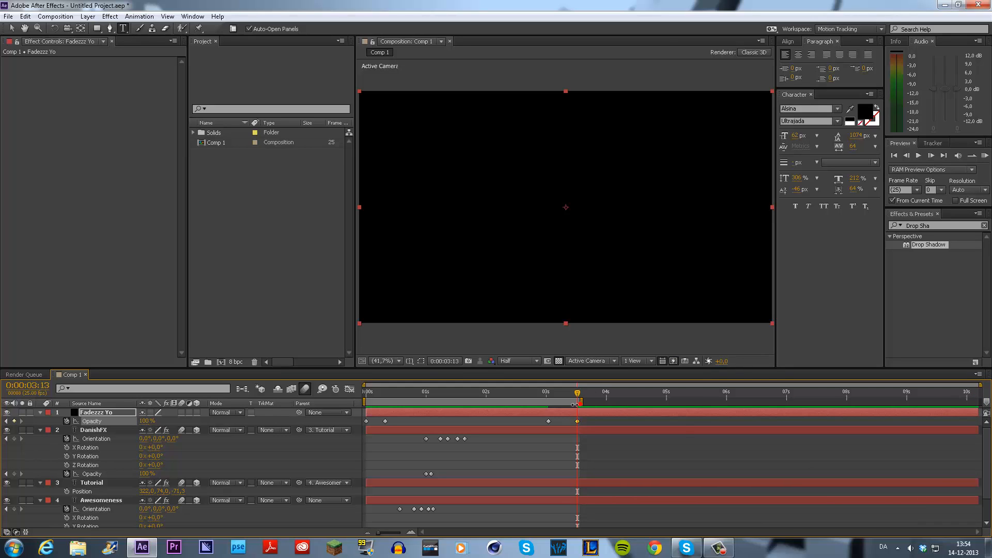
{"action": "right_click", "coordinate": [574, 404]}
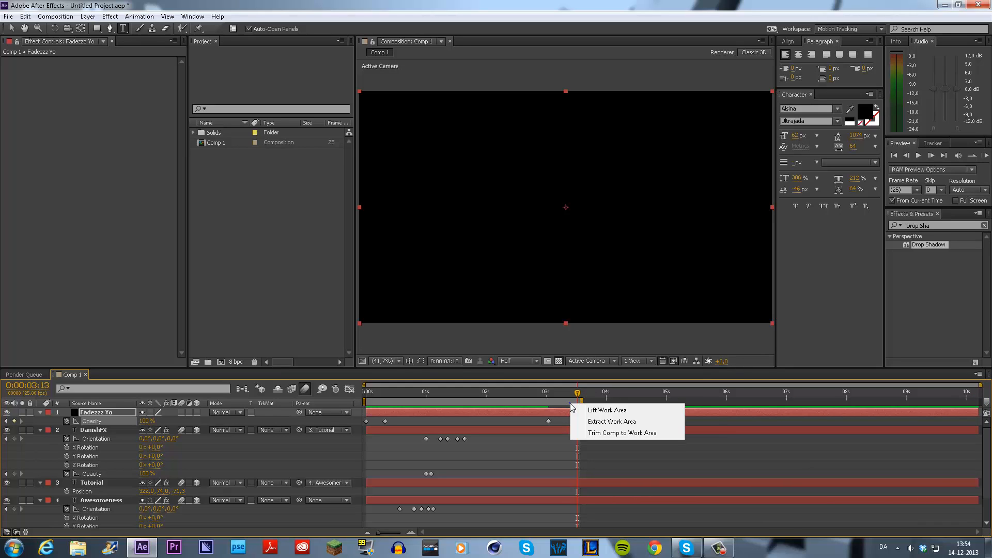
{"action": "left_click", "coordinate": [598, 433]}
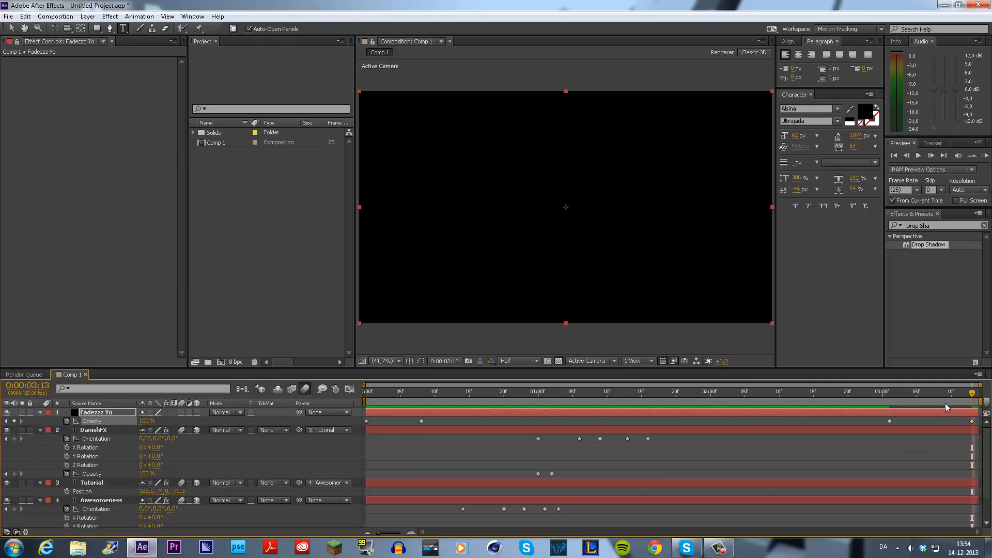
Step: Preview the trimmed composition from the first frame and return to the start
{"action": "left_click_drag", "start_coordinate": [952, 395], "coordinate": [362, 429]}
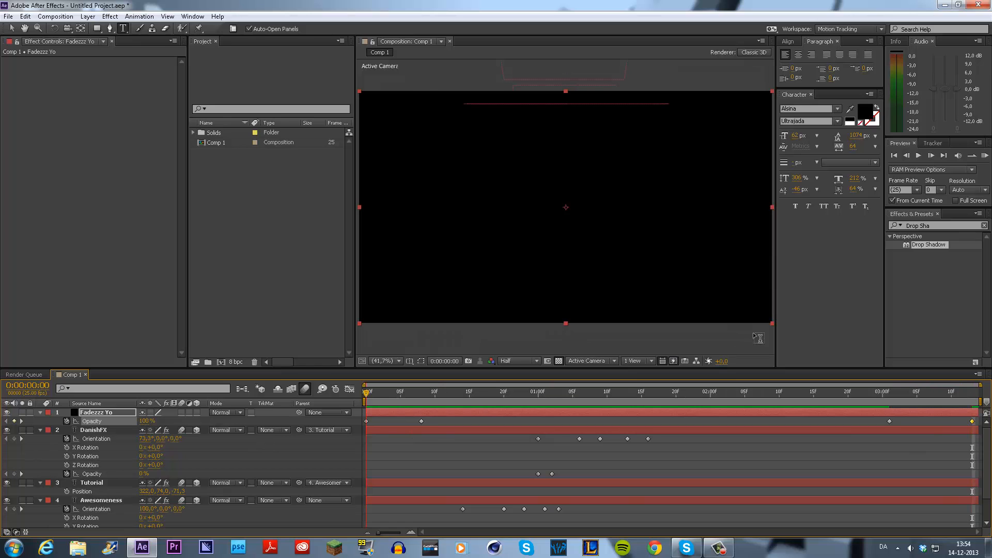
{"action": "left_click", "coordinate": [986, 156]}
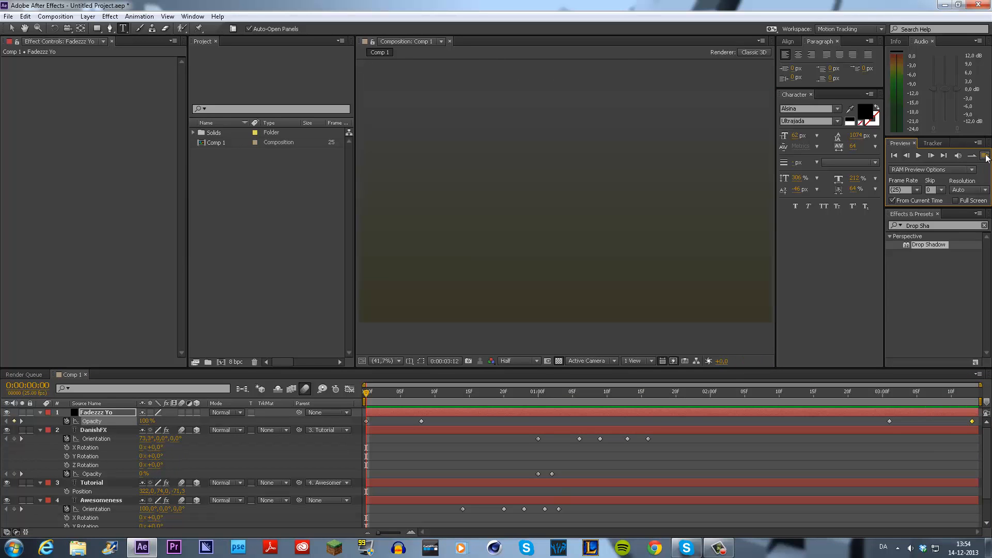
{"action": "key", "text": "space"}
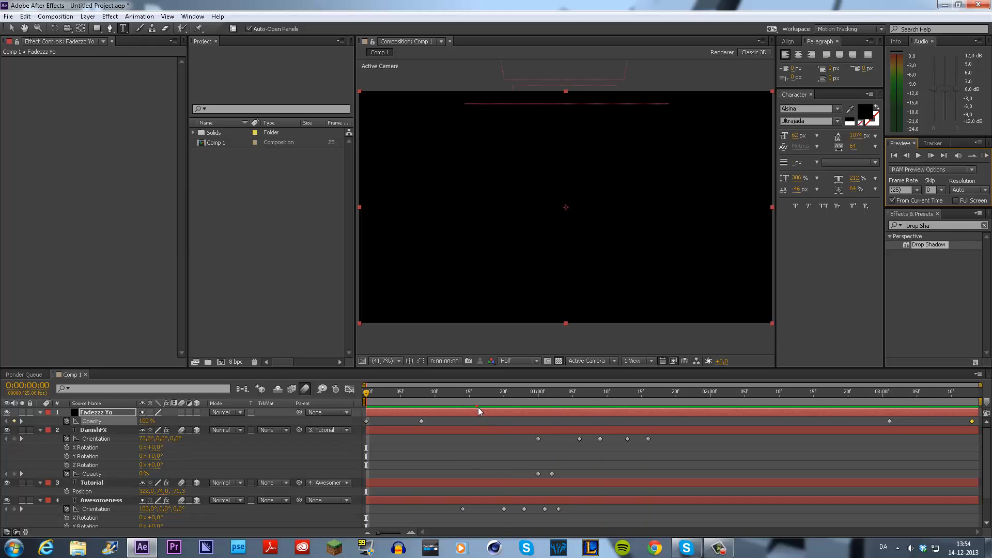
{"action": "left_click", "coordinate": [469, 398]}
{"action": "left_click_drag", "start_coordinate": [469, 398], "coordinate": [365, 396]}
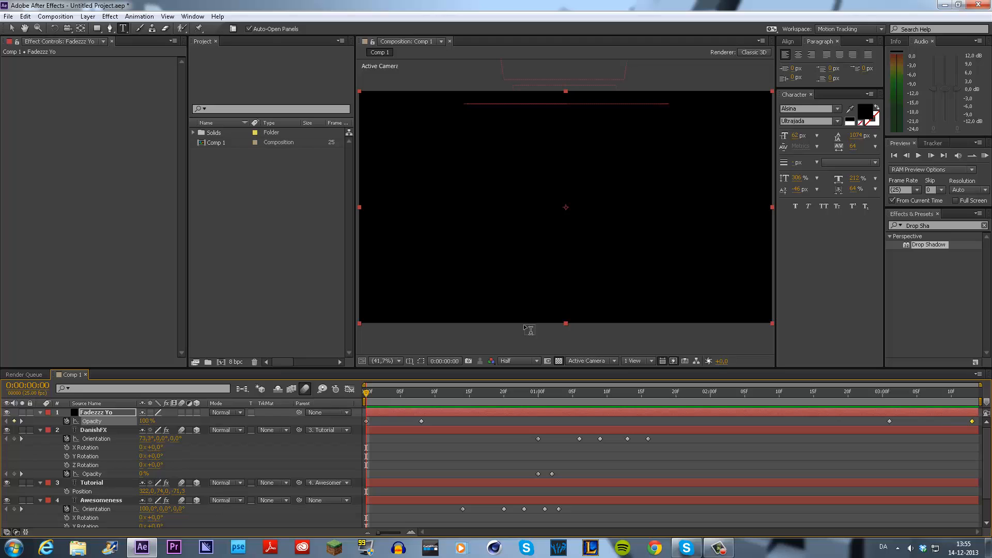
Step: Switch to the Selection tool and collapse the properties of the Fadezzz Yo, DanishFX, Tutorial and Awesomeness layers
{"action": "left_click", "coordinate": [11, 29]}
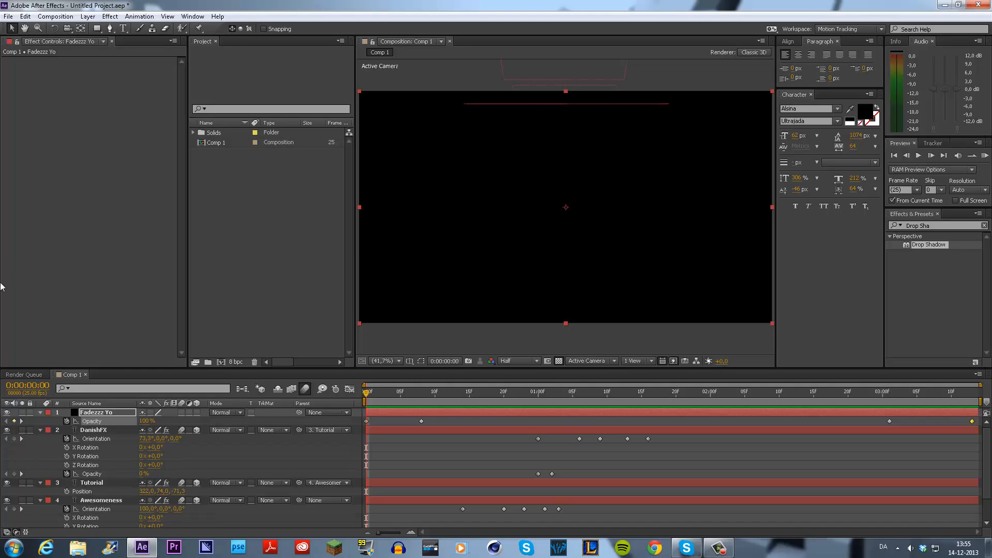
{"action": "left_click", "coordinate": [40, 412]}
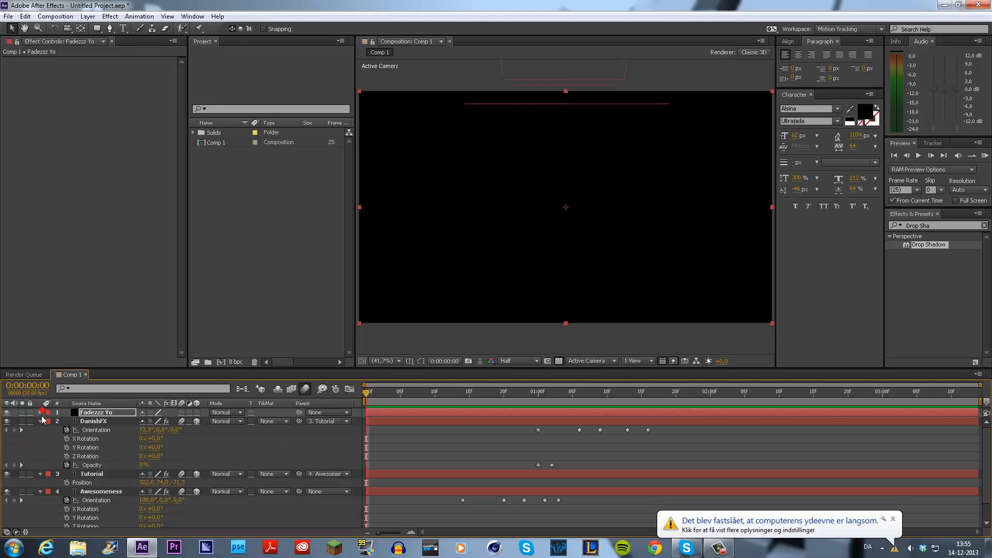
{"action": "left_click", "coordinate": [41, 421]}
{"action": "left_click", "coordinate": [40, 429]}
{"action": "left_click", "coordinate": [40, 438]}
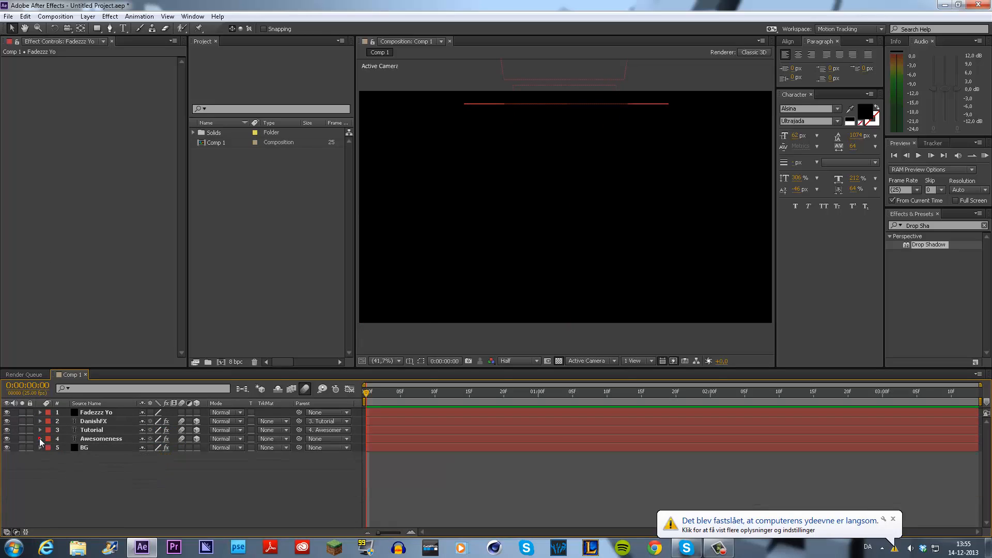